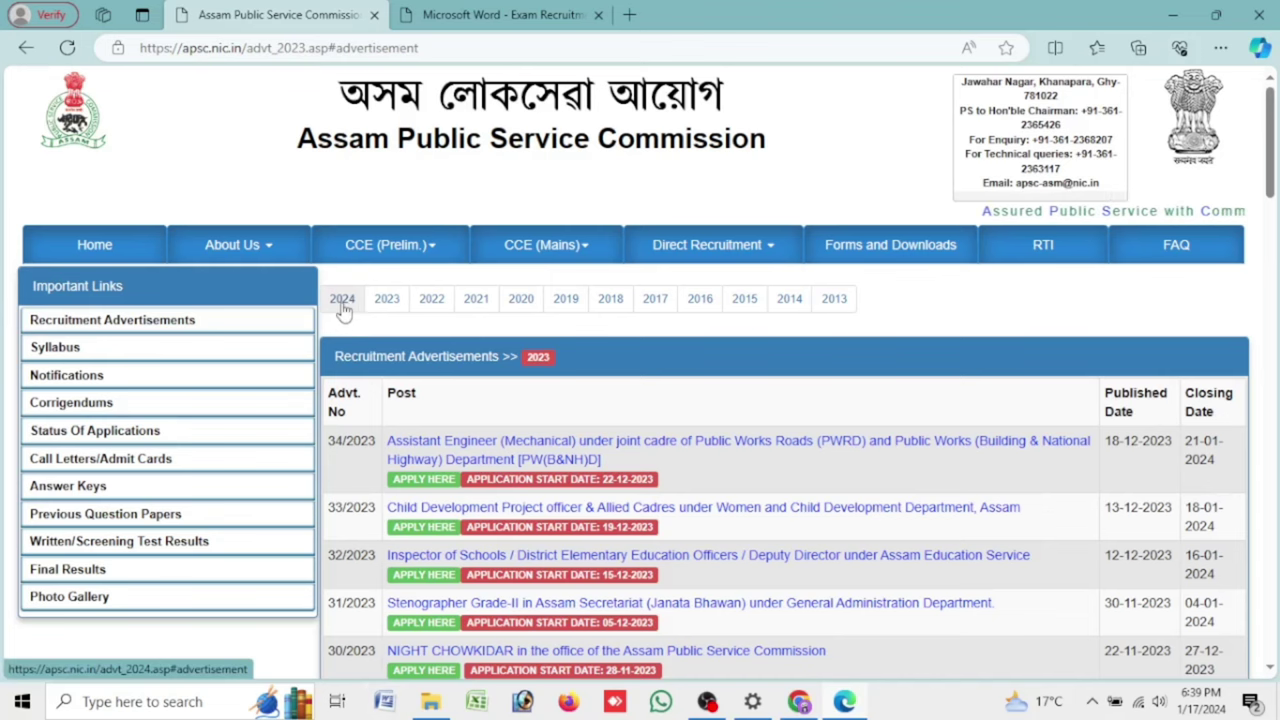
In the 2024 advertisements, follow APPLY HERE for CCE 2023 (02/2024), closing 06-02-2024, to the portal
click(344, 305)
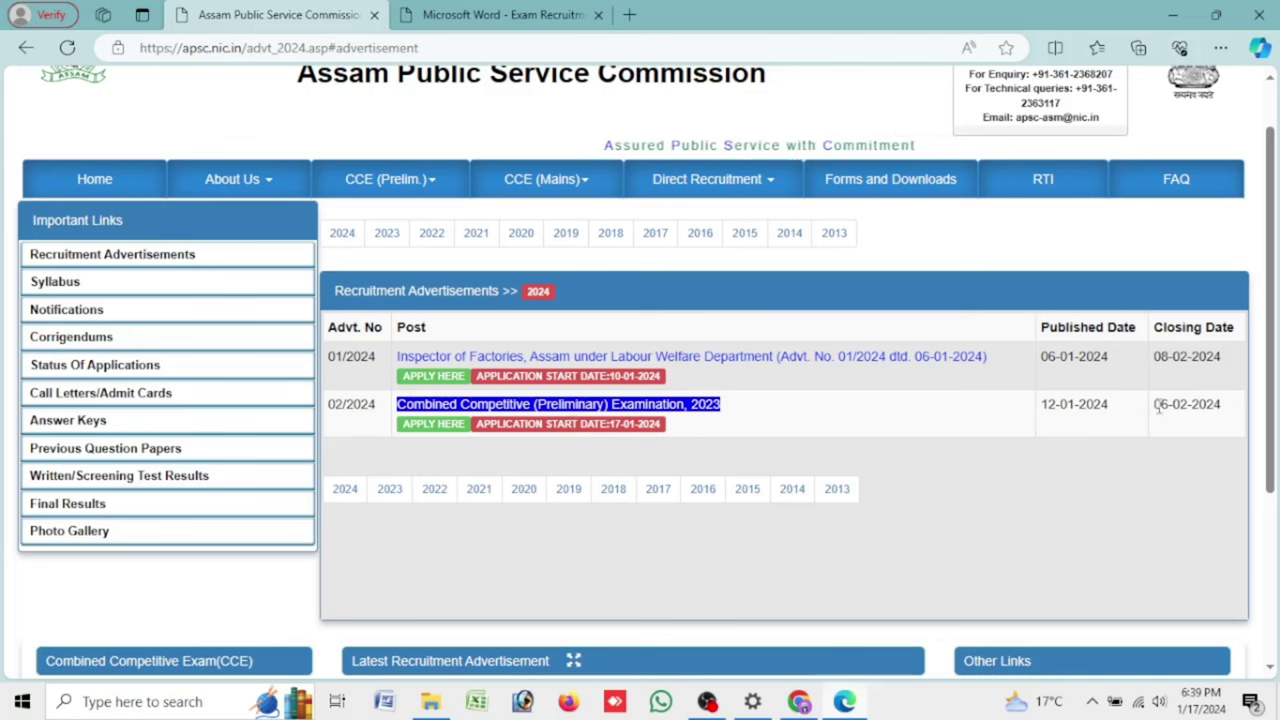
drag(1152, 404, 1243, 415)
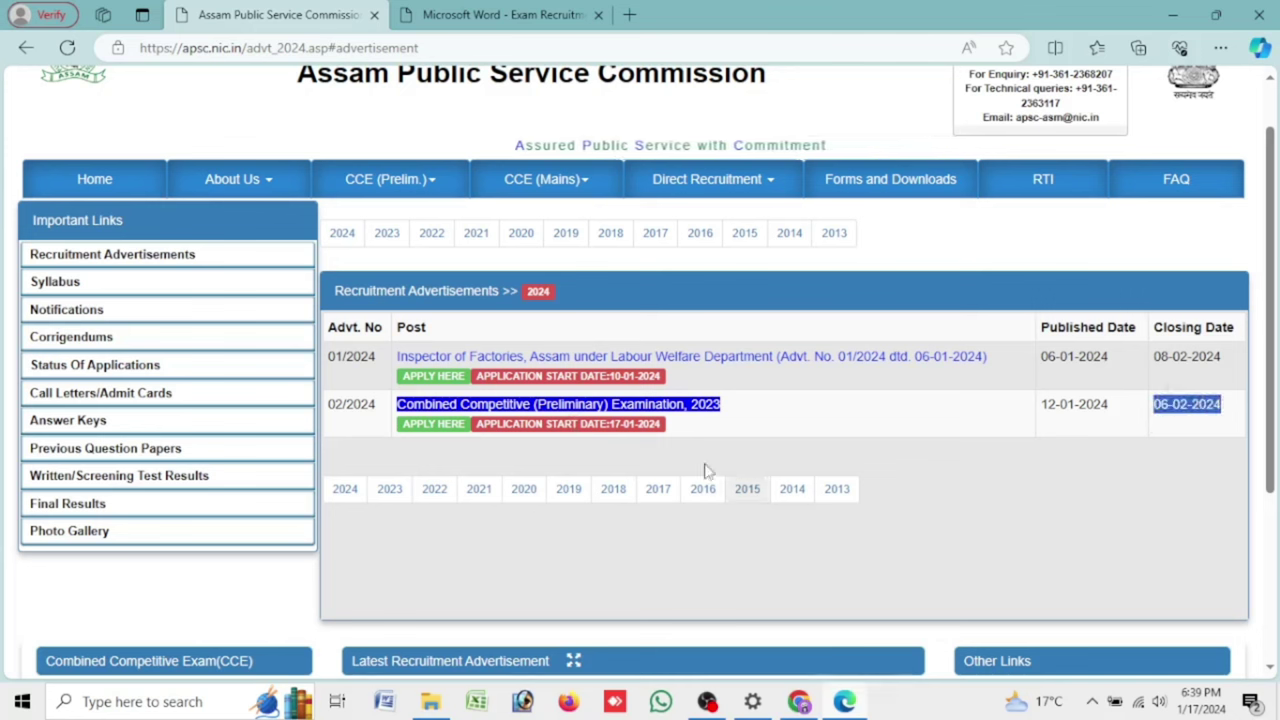
click(459, 428)
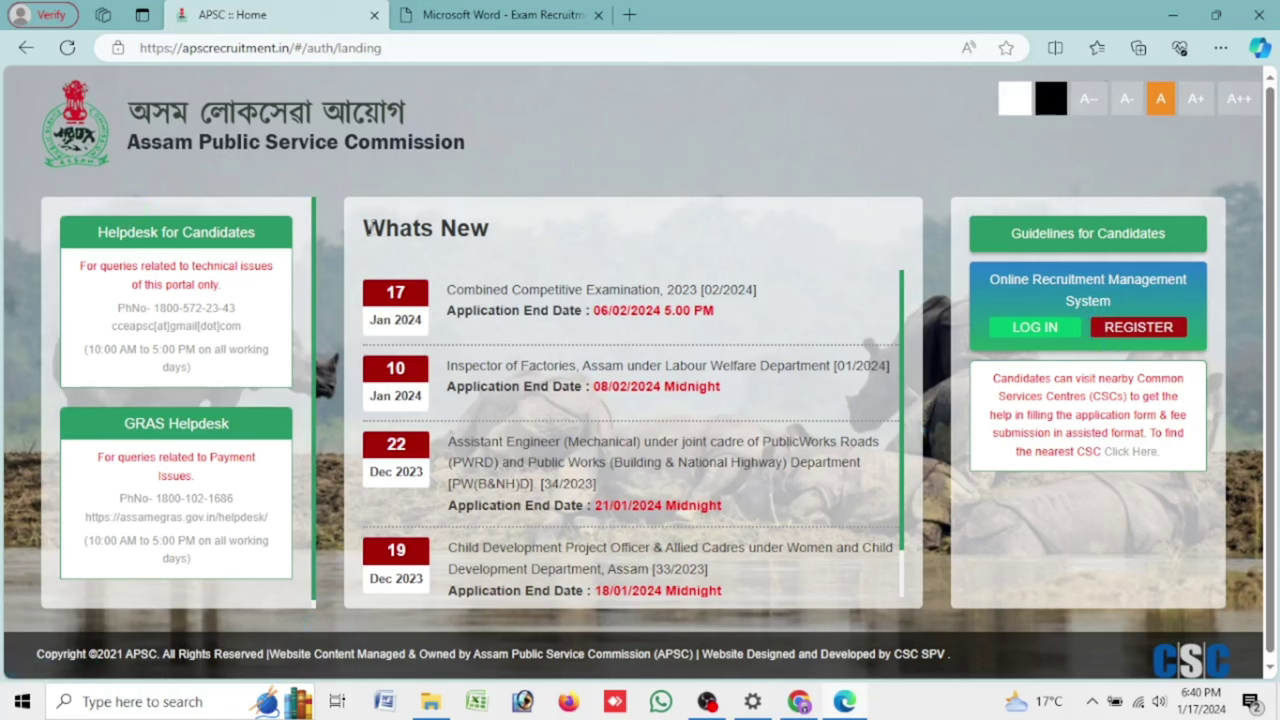
Open the 'Combined Competitive Examination, 2023 [02/2024]' advertisement PDF from the Whats New list
drag(365, 227, 519, 233)
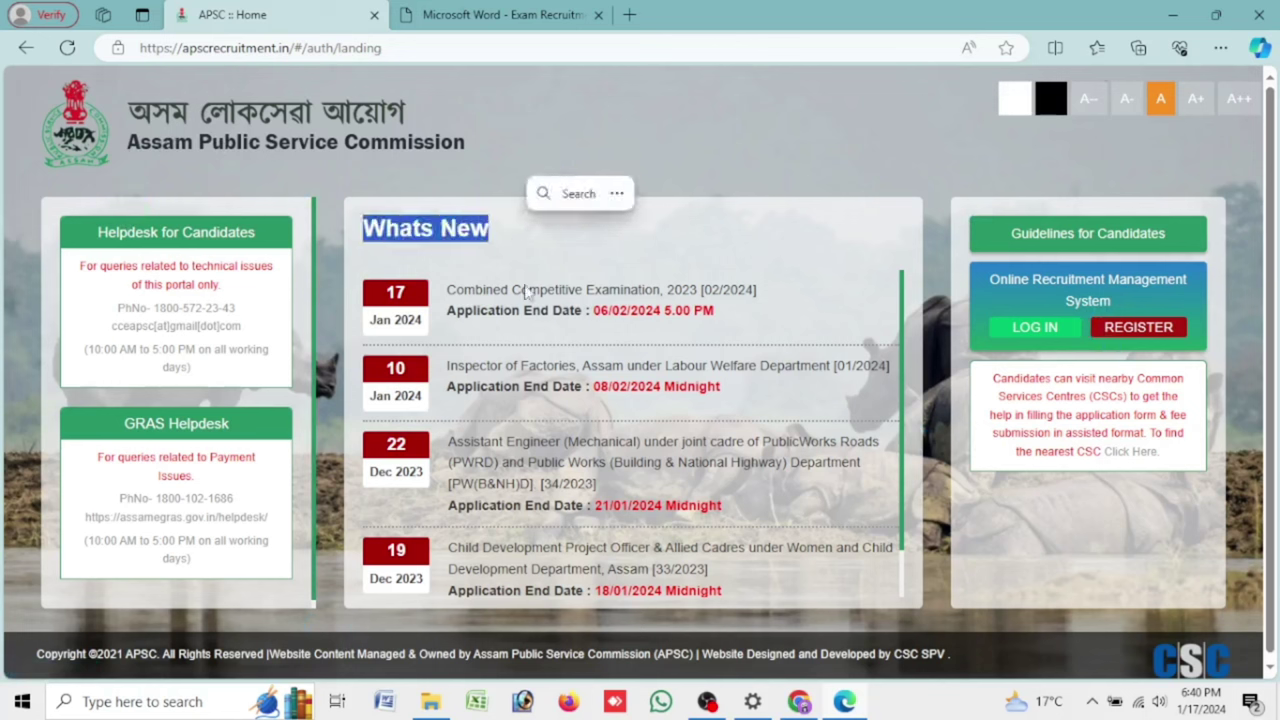
click(690, 258)
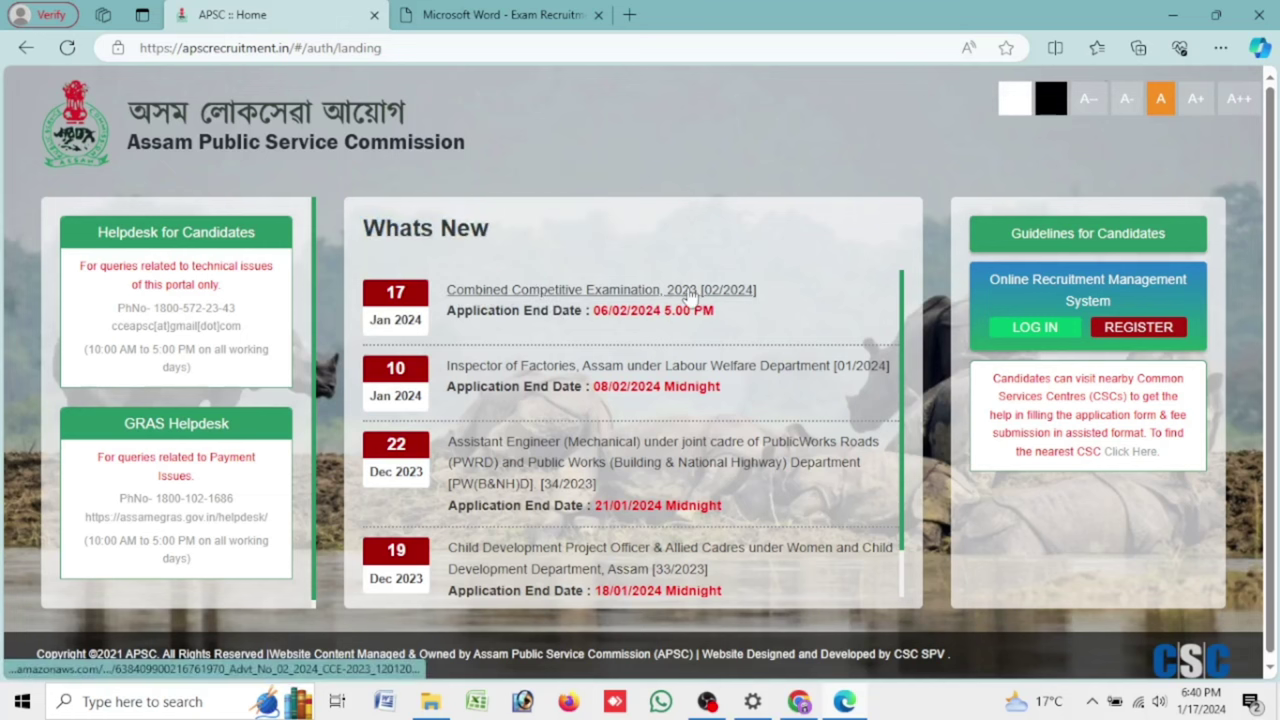
click(689, 291)
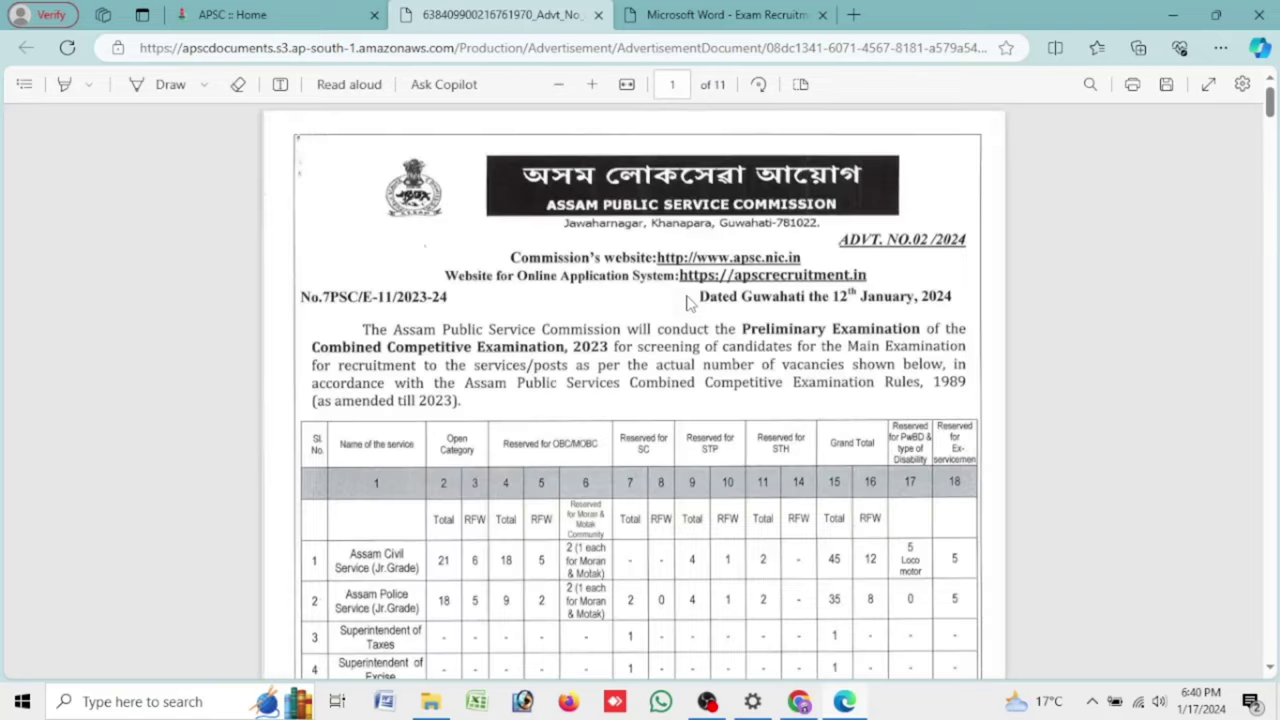
Read the CCE 2023 advertisement's vacancies, fee table and eligibility, then return to the APSC Home tab
scroll(687, 303, up, 2)
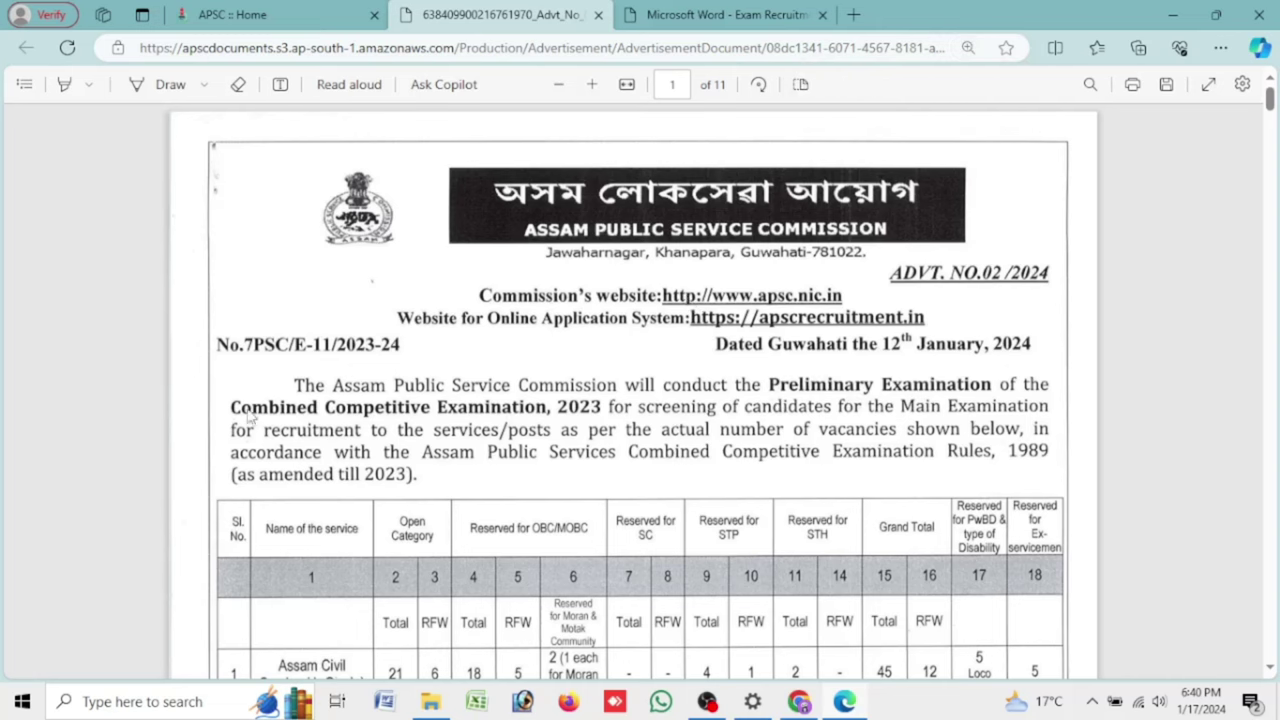
scroll(528, 291, down, 10)
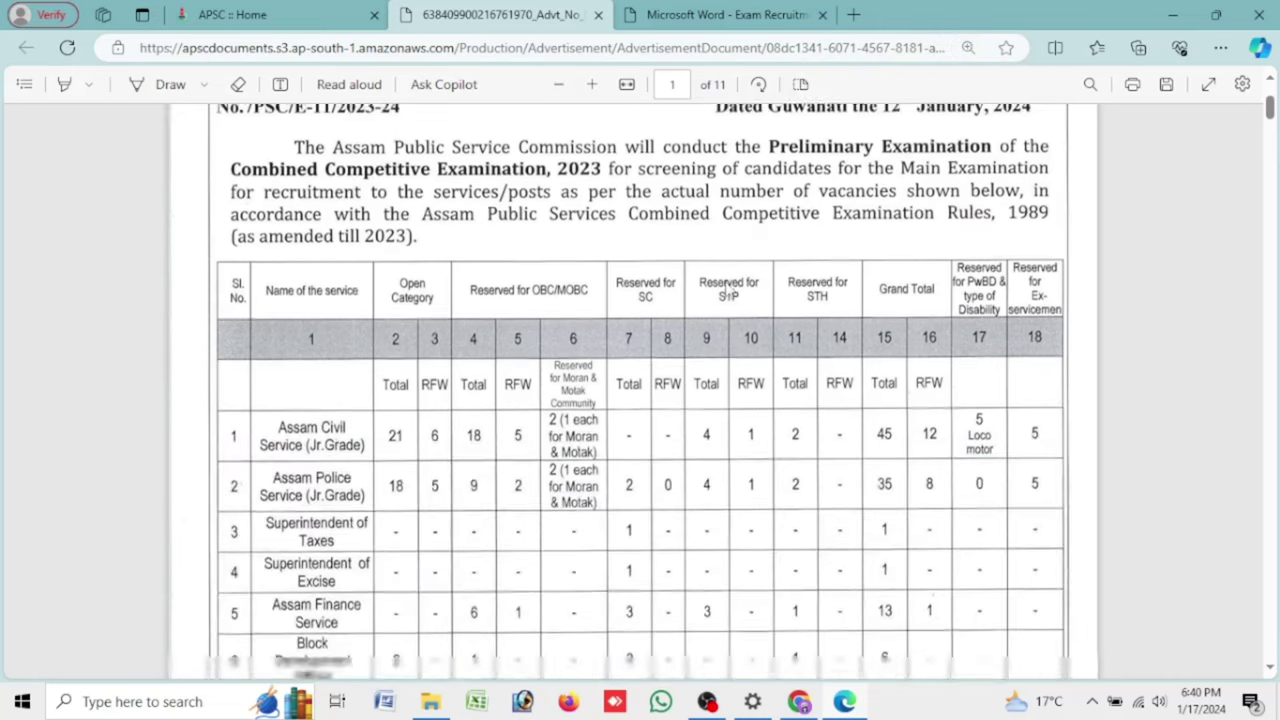
scroll(528, 291, down, 5)
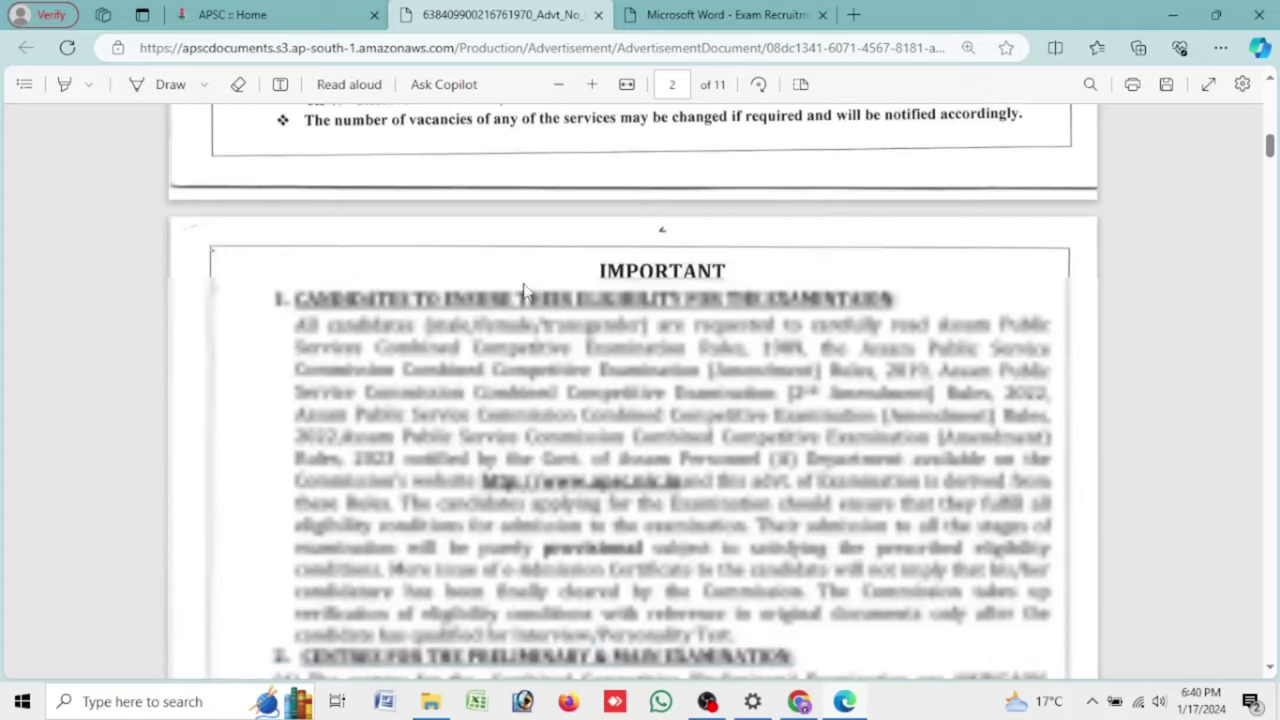
scroll(708, 247, down, 5)
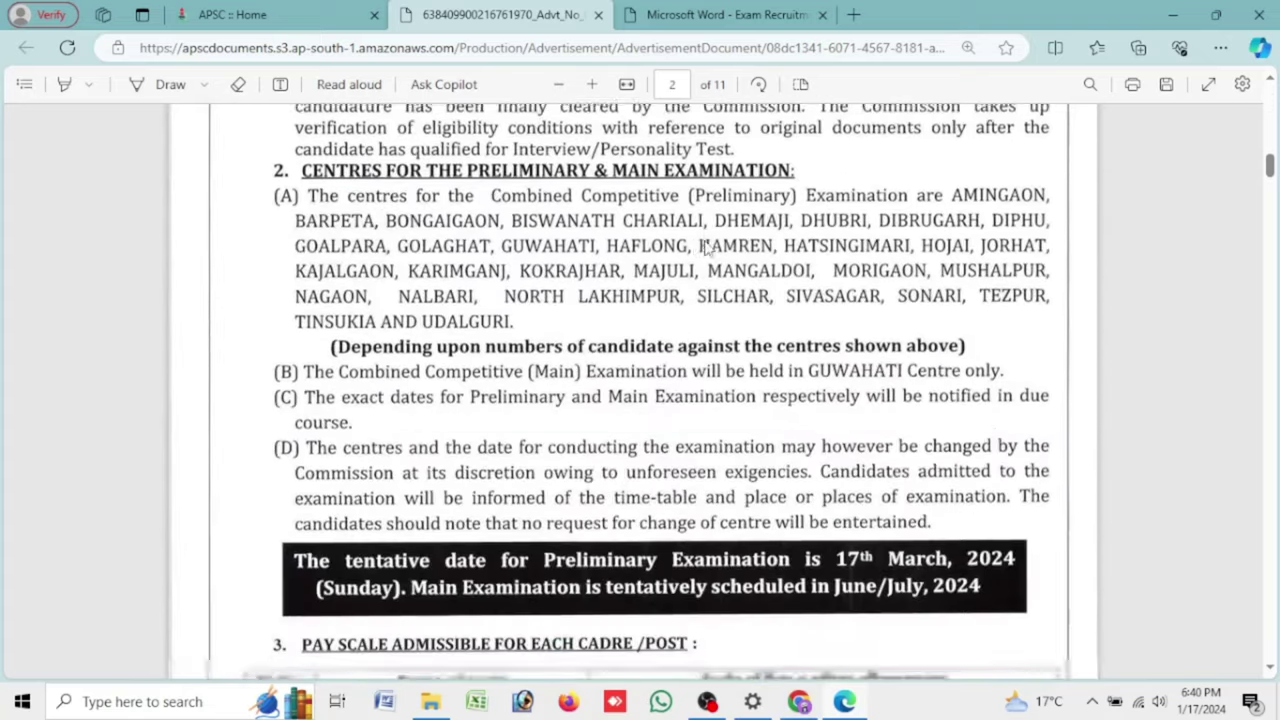
scroll(450, 305, down, 3)
scroll(450, 305, down, 5)
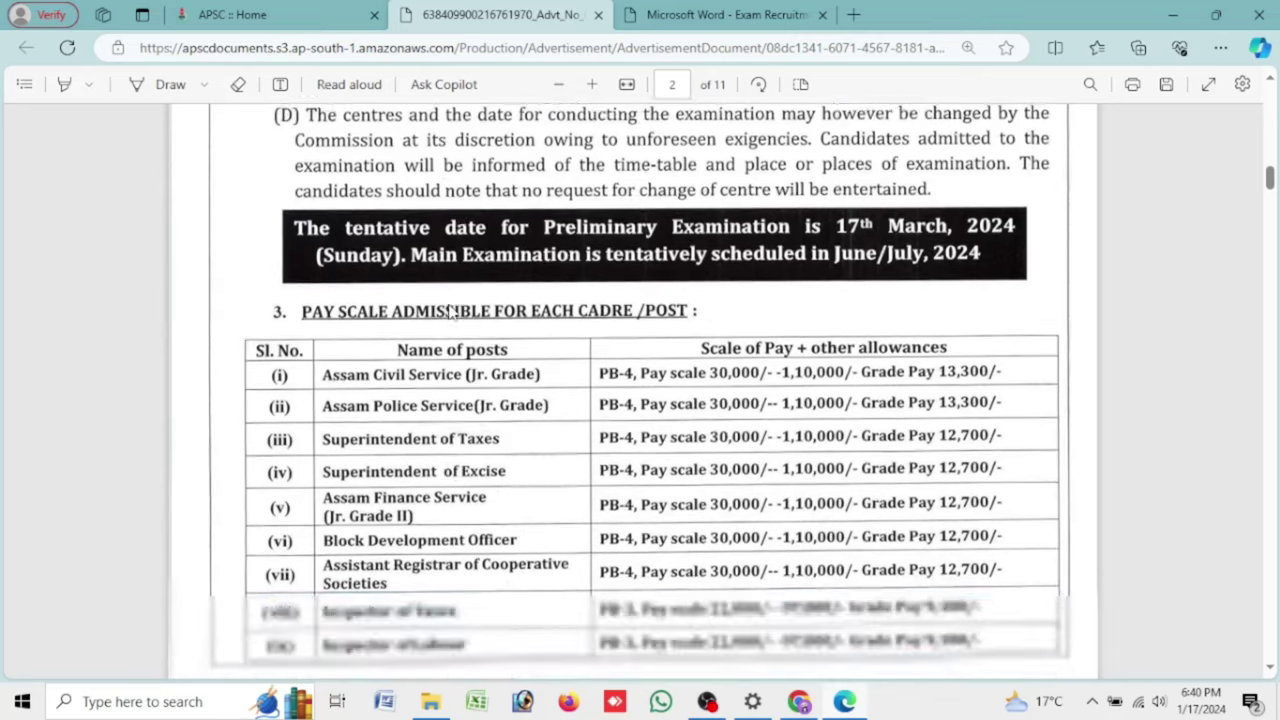
scroll(743, 358, down, 3)
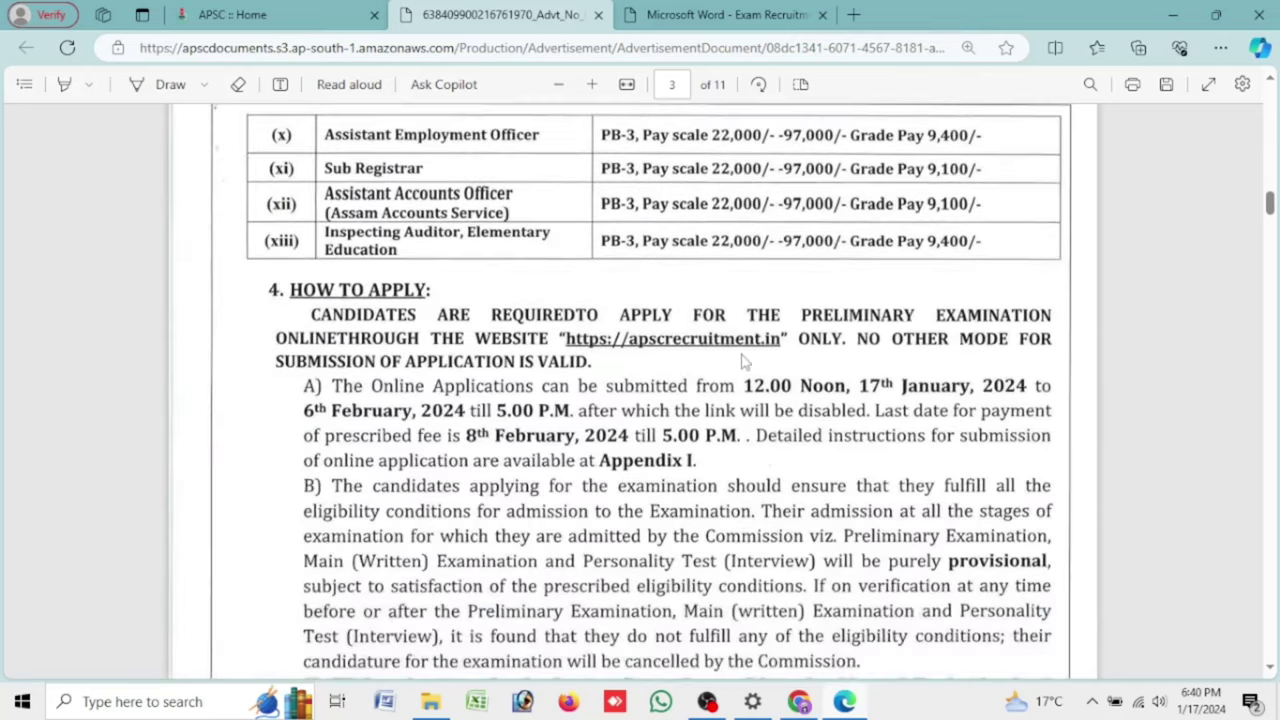
scroll(545, 457, down, 10)
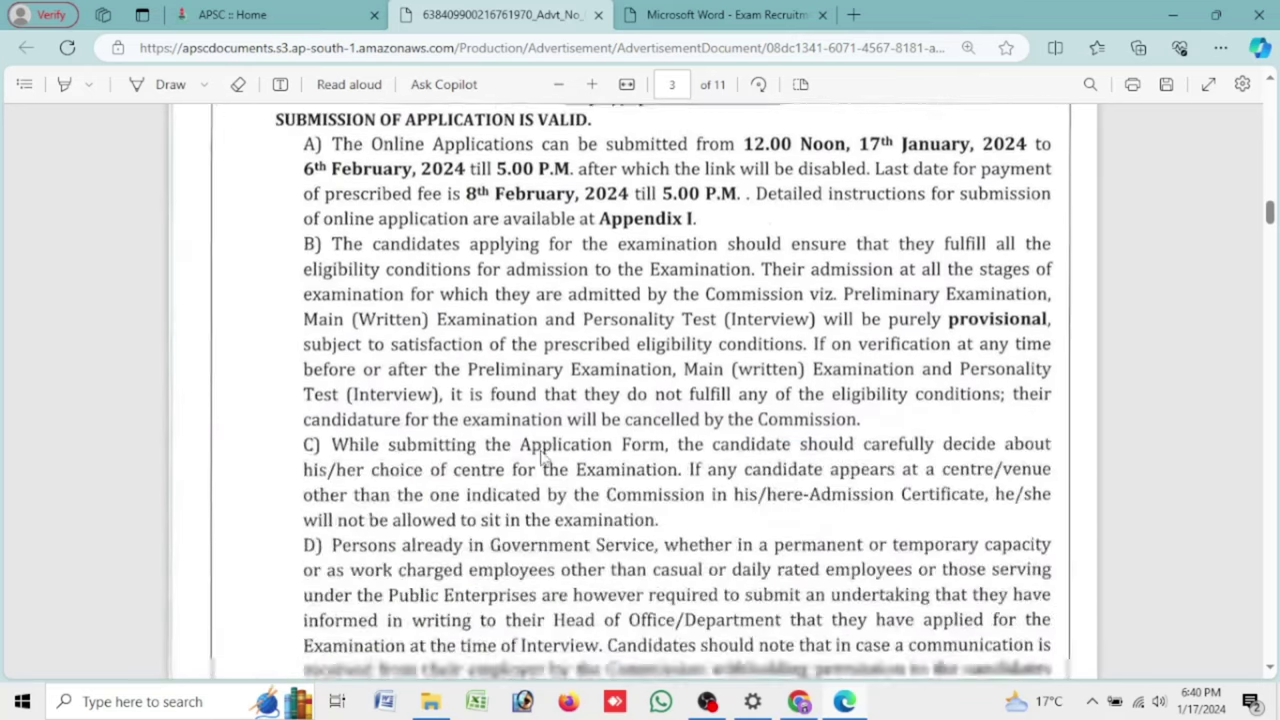
scroll(655, 343, down, 15)
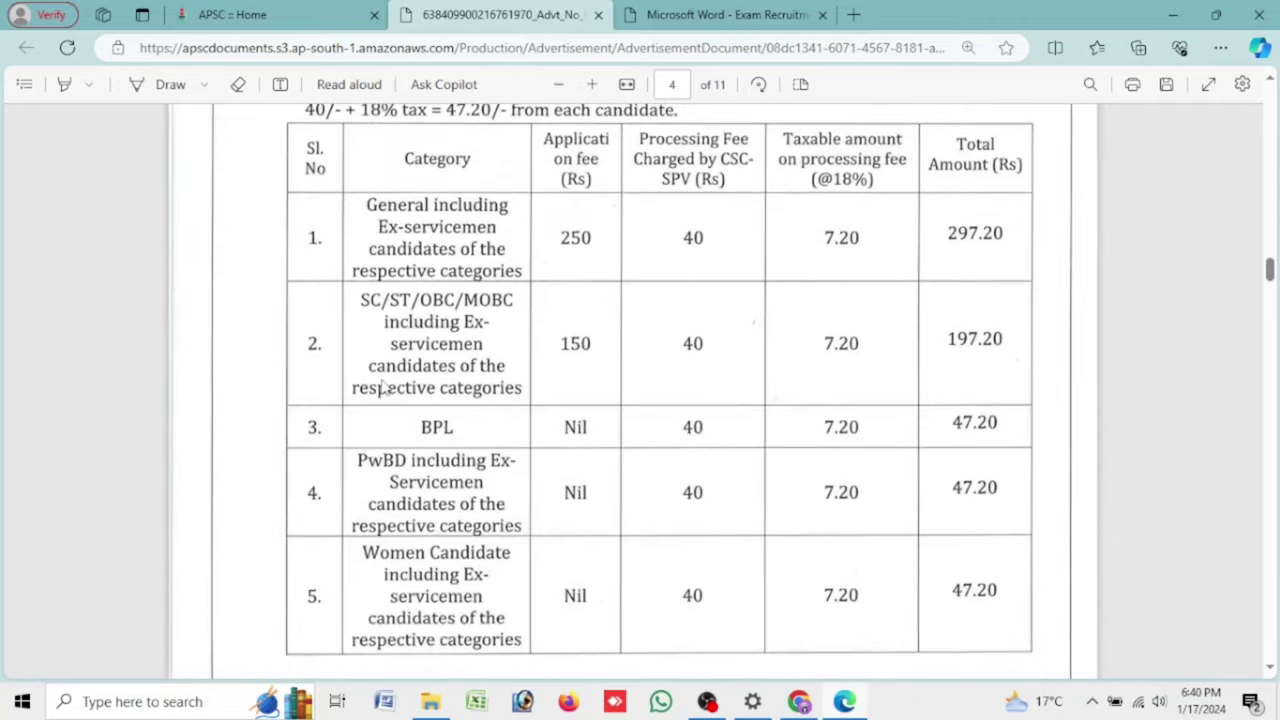
scroll(358, 453, up, 3)
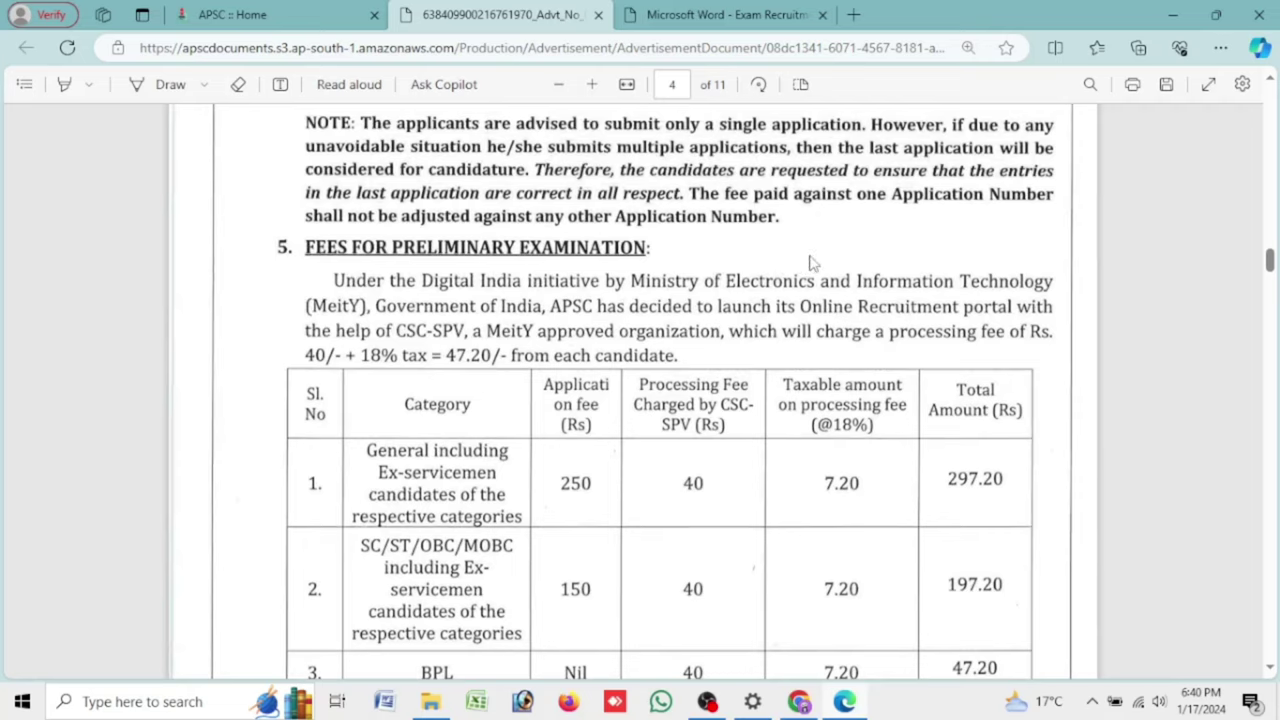
scroll(812, 262, down, 3)
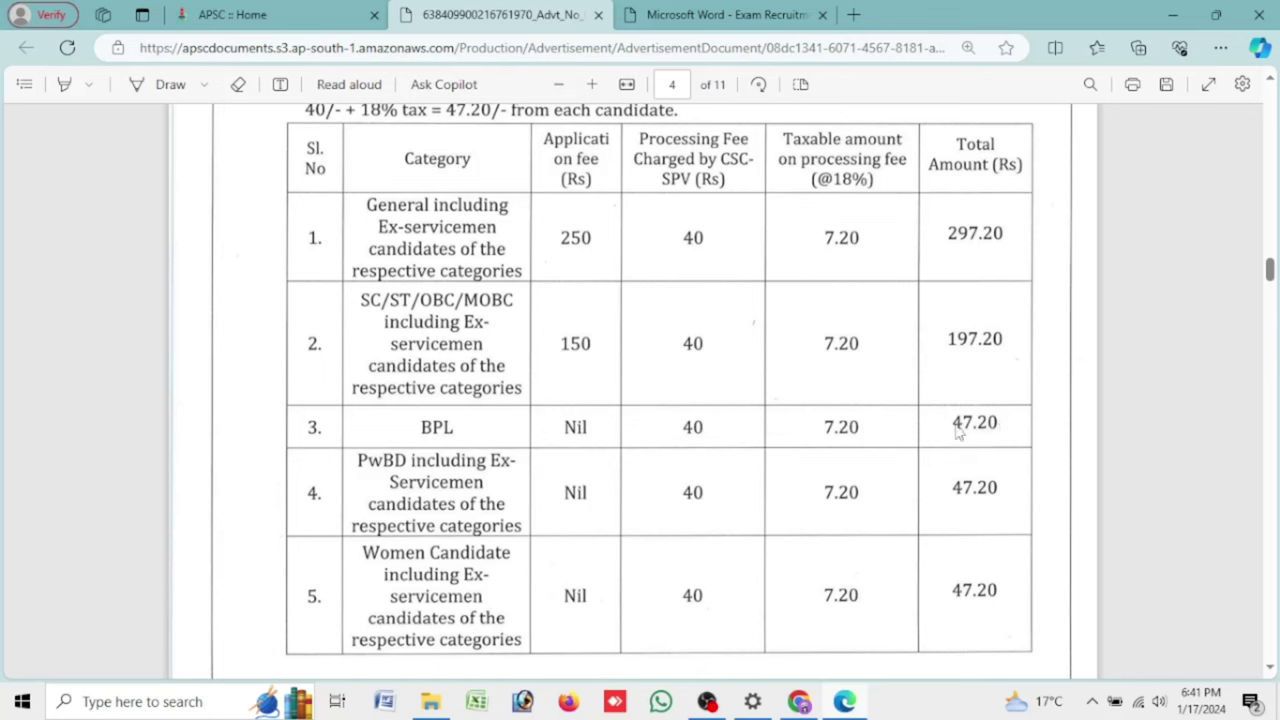
scroll(550, 421, down, 10)
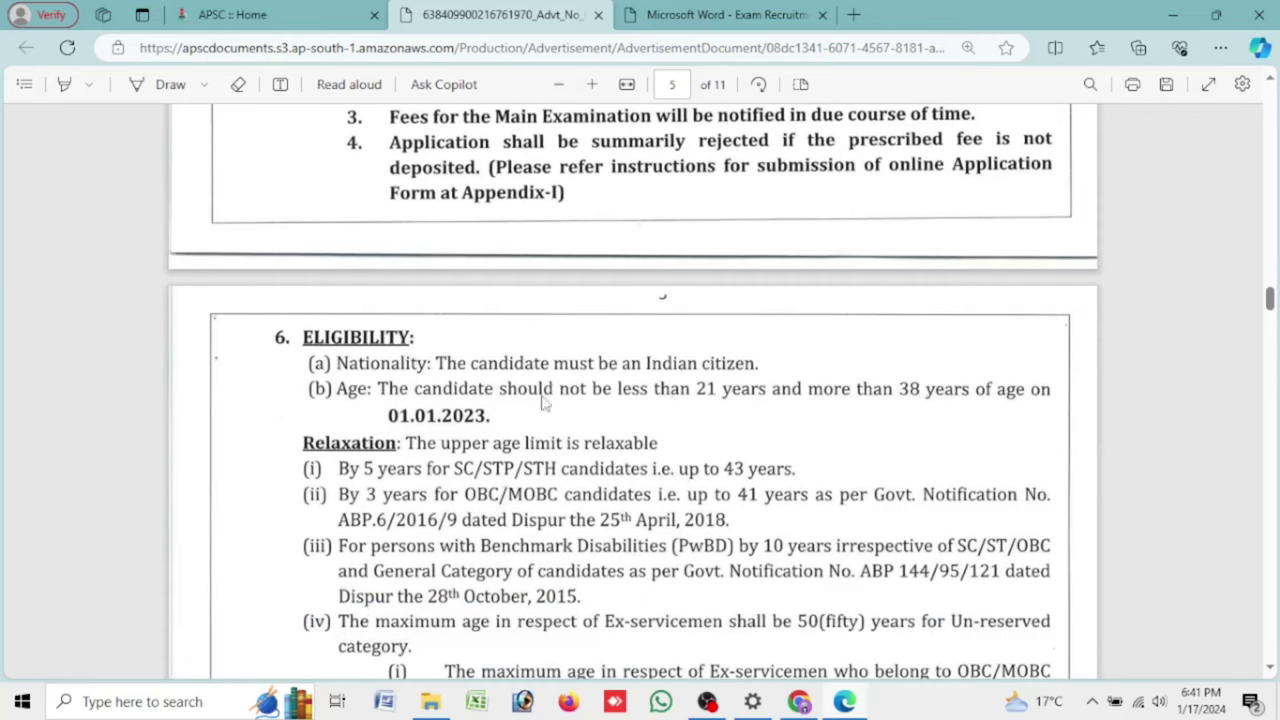
scroll(330, 330, down, 3)
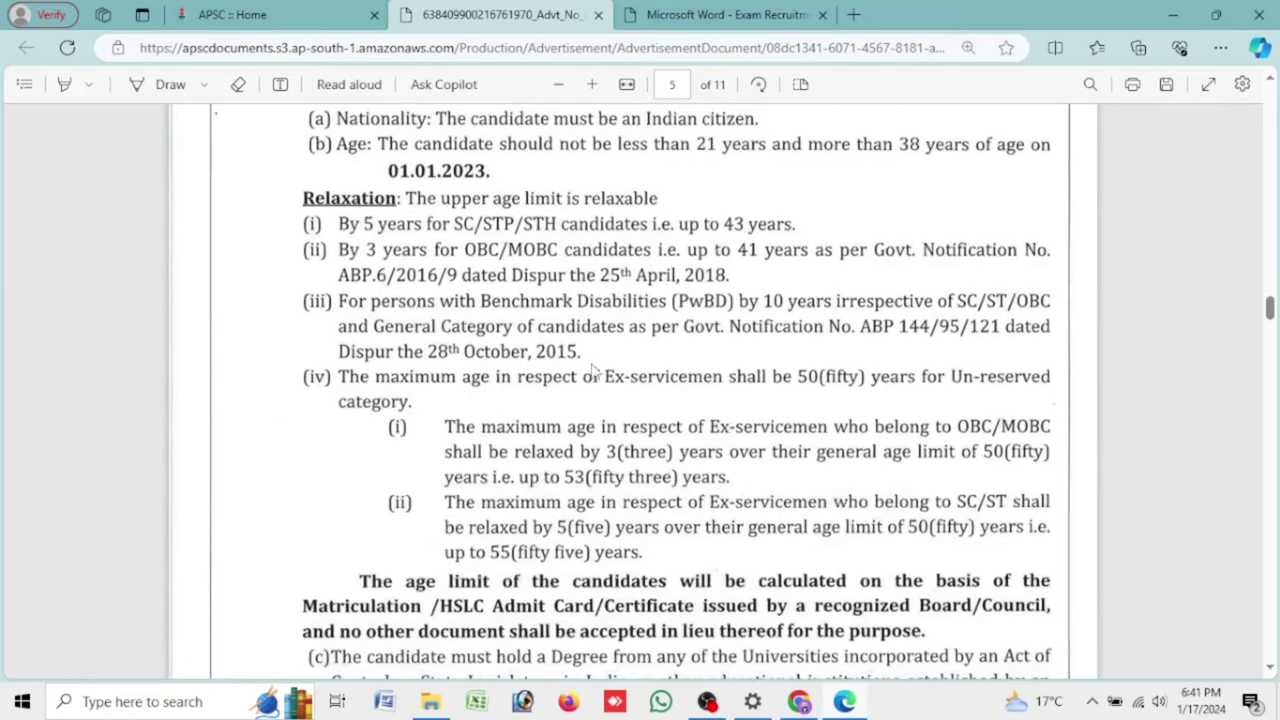
scroll(592, 372, down, 6)
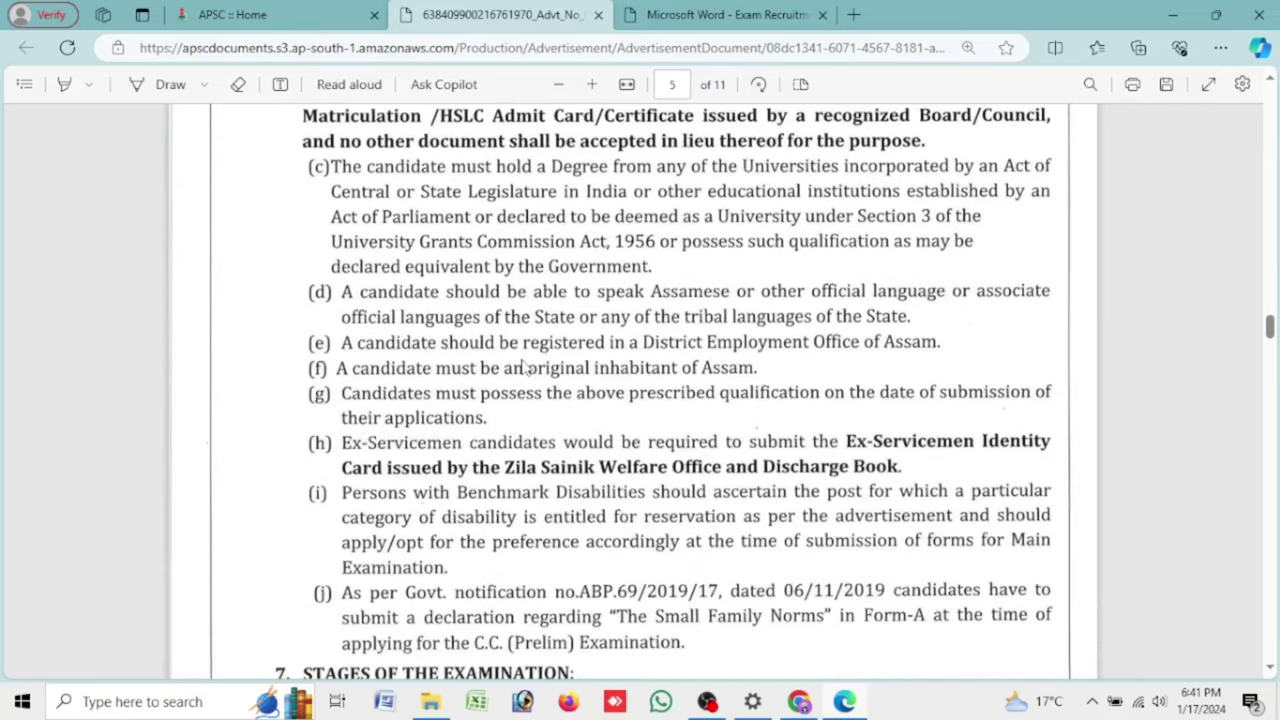
scroll(520, 367, up, 8)
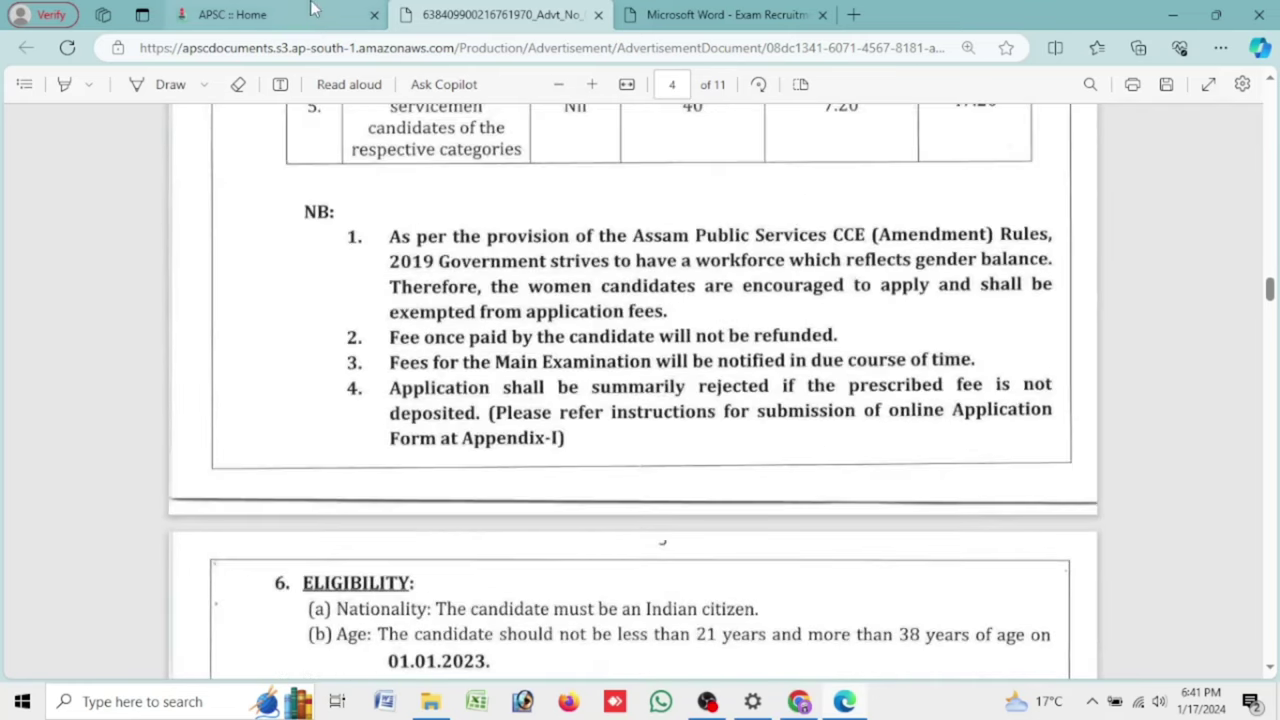
click(310, 12)
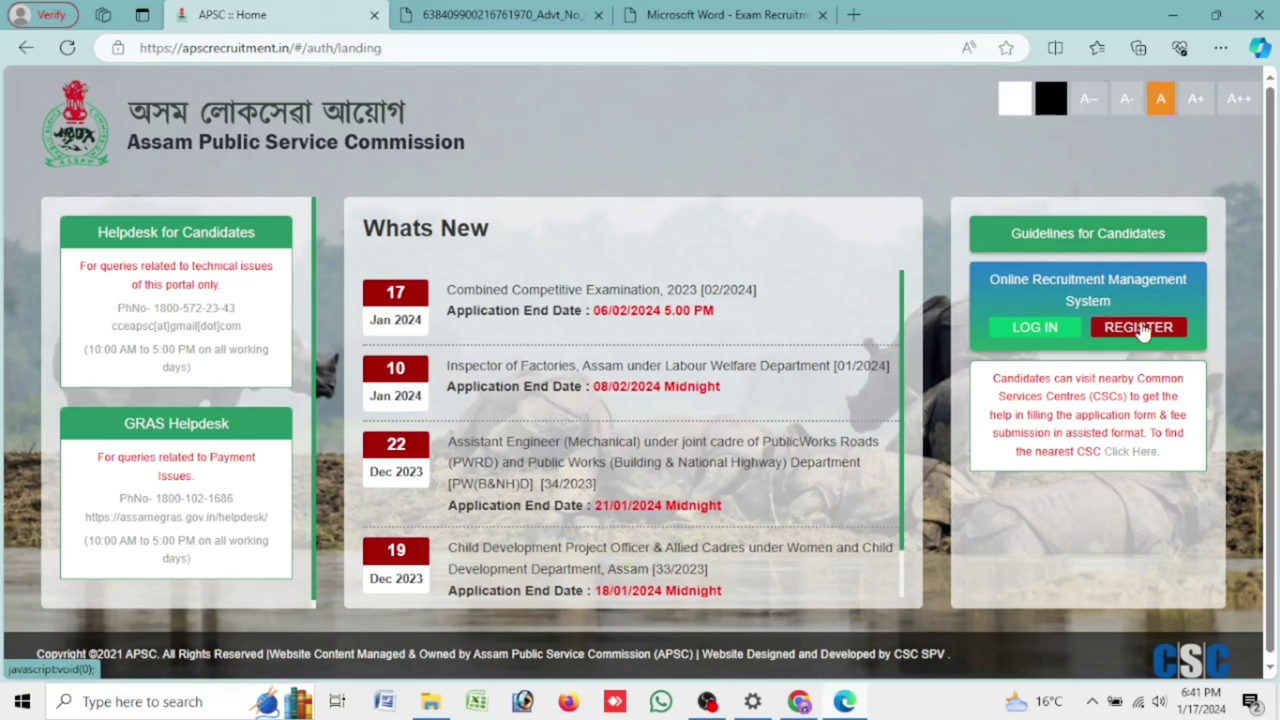
From the candidate sign-in page, view and cancel the Forgot Password form, then choose REGISTER HERE
click(1036, 327)
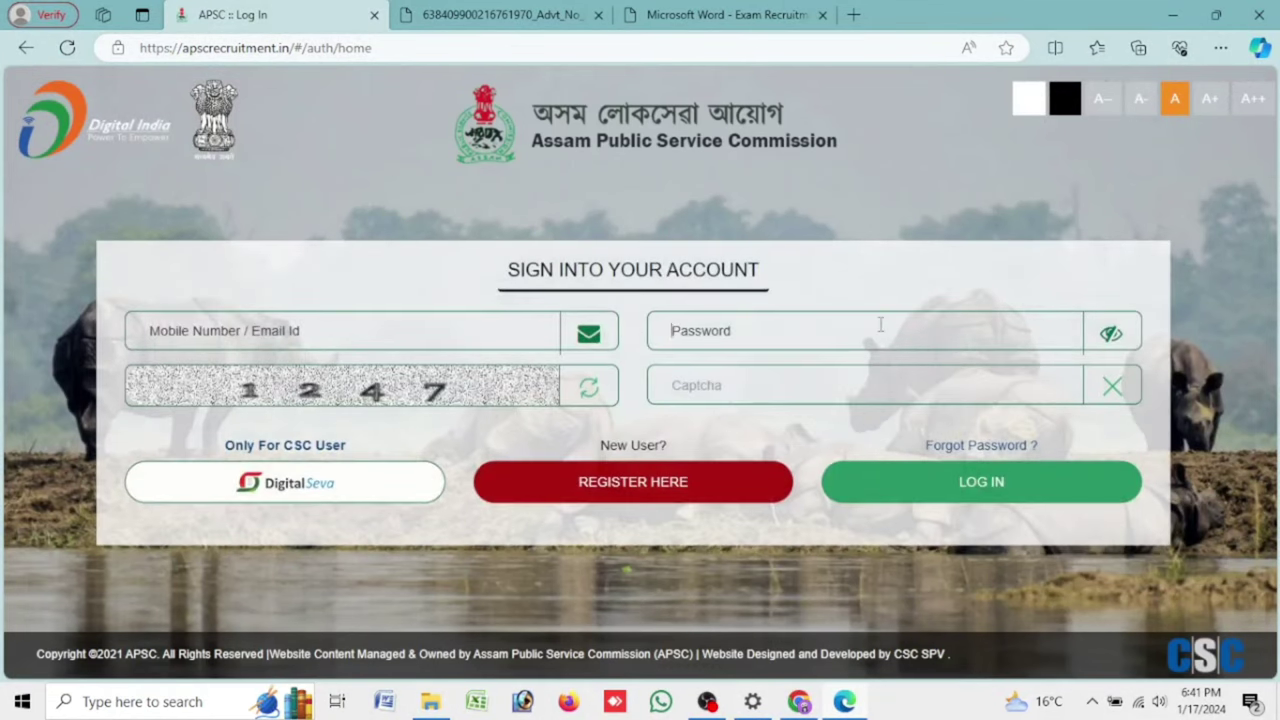
click(982, 446)
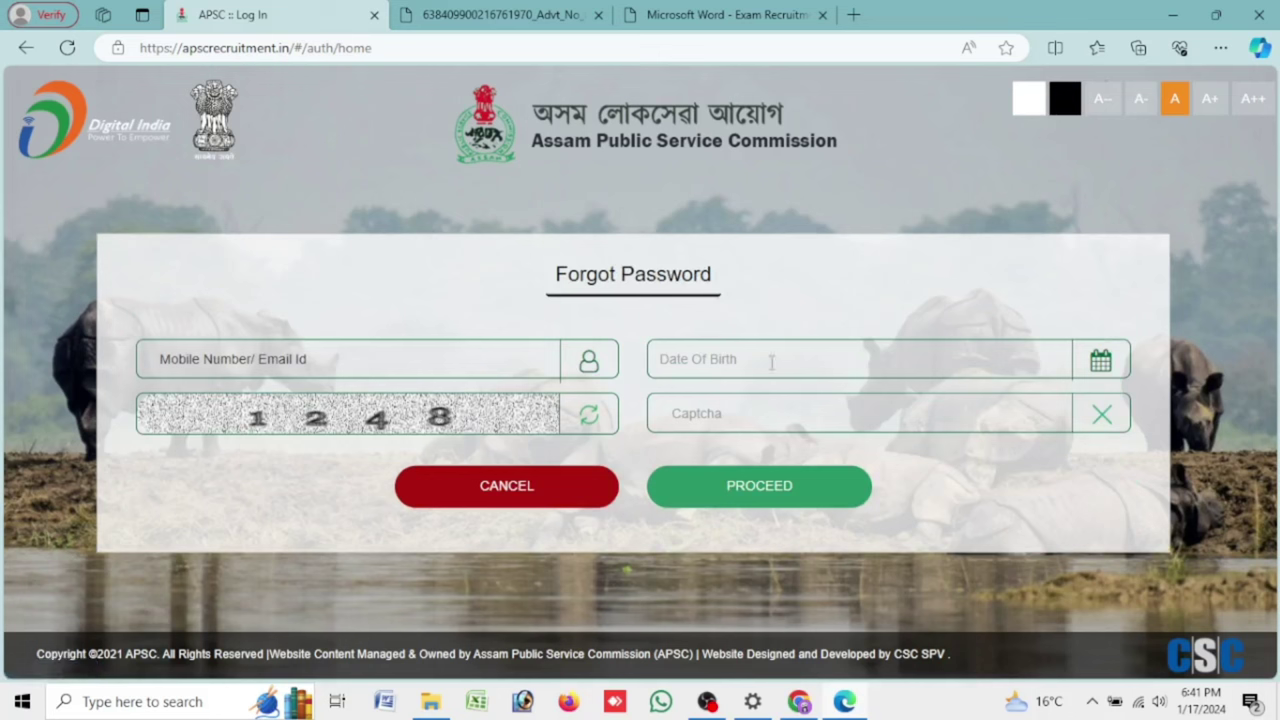
click(770, 362)
click(1008, 414)
click(531, 494)
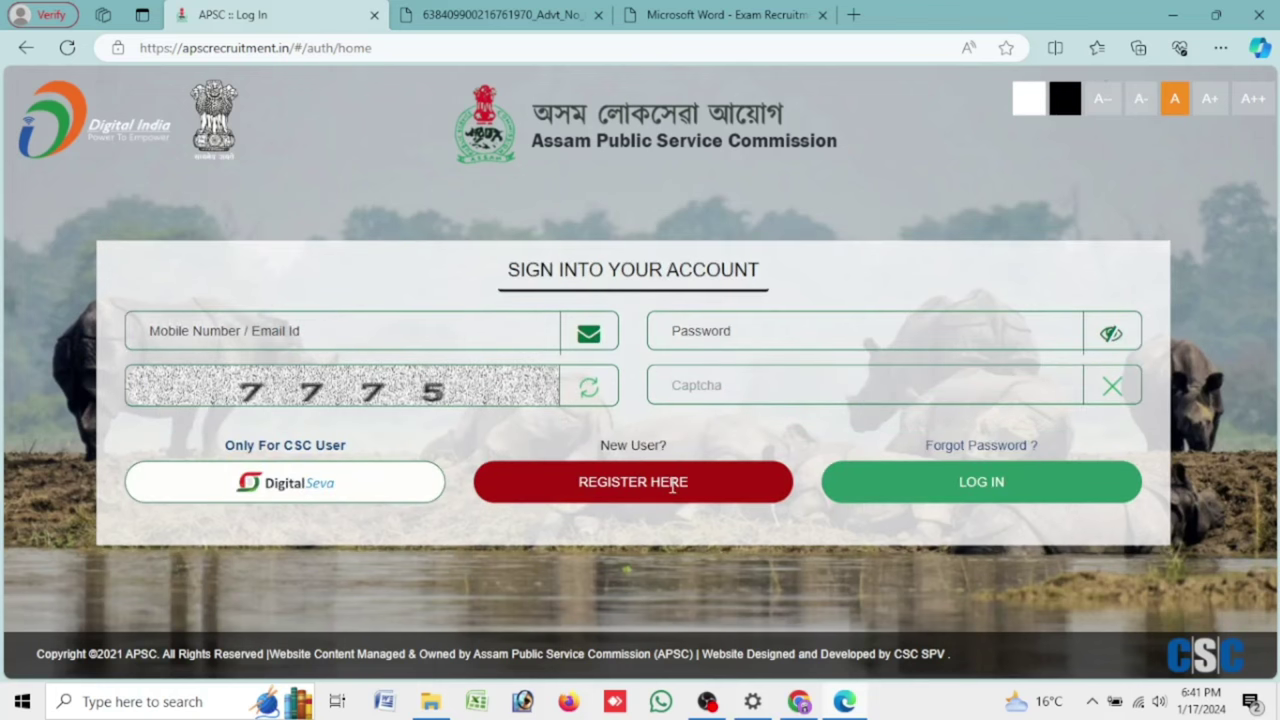
click(672, 484)
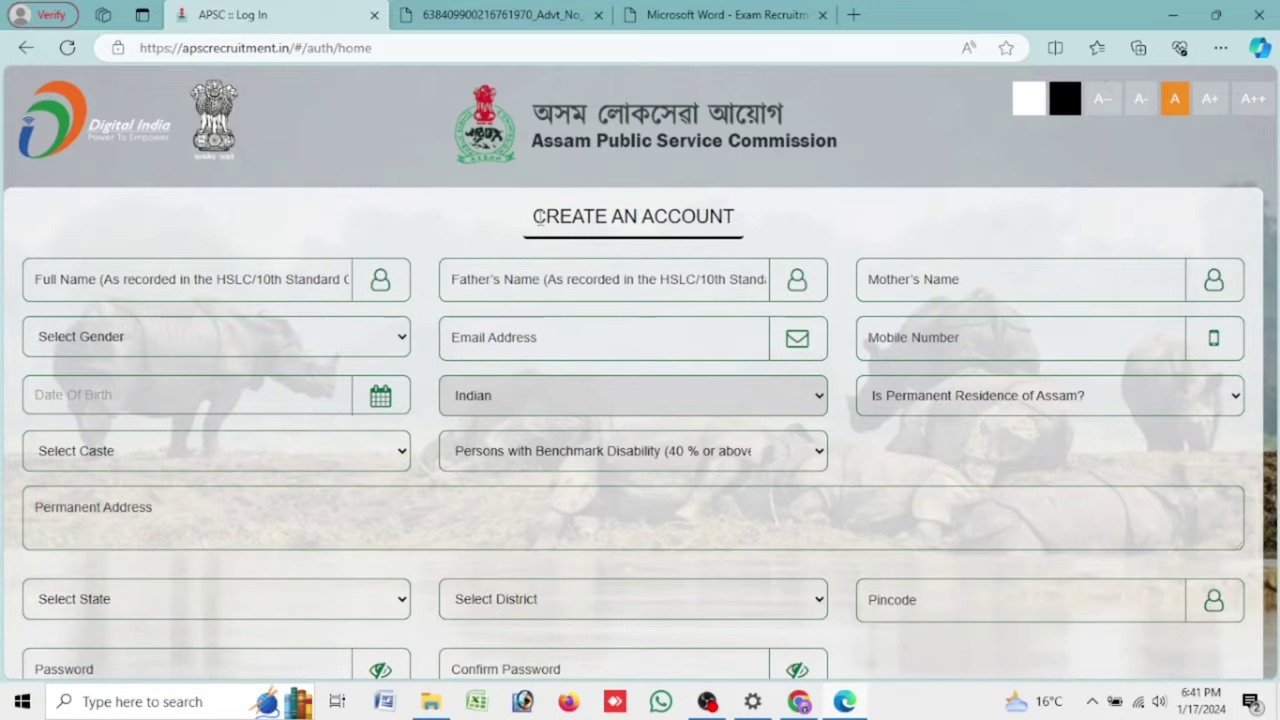
Look over the CREATE AN ACCOUNT page, then reopen it as a fresh, blank registration form
drag(535, 217, 777, 227)
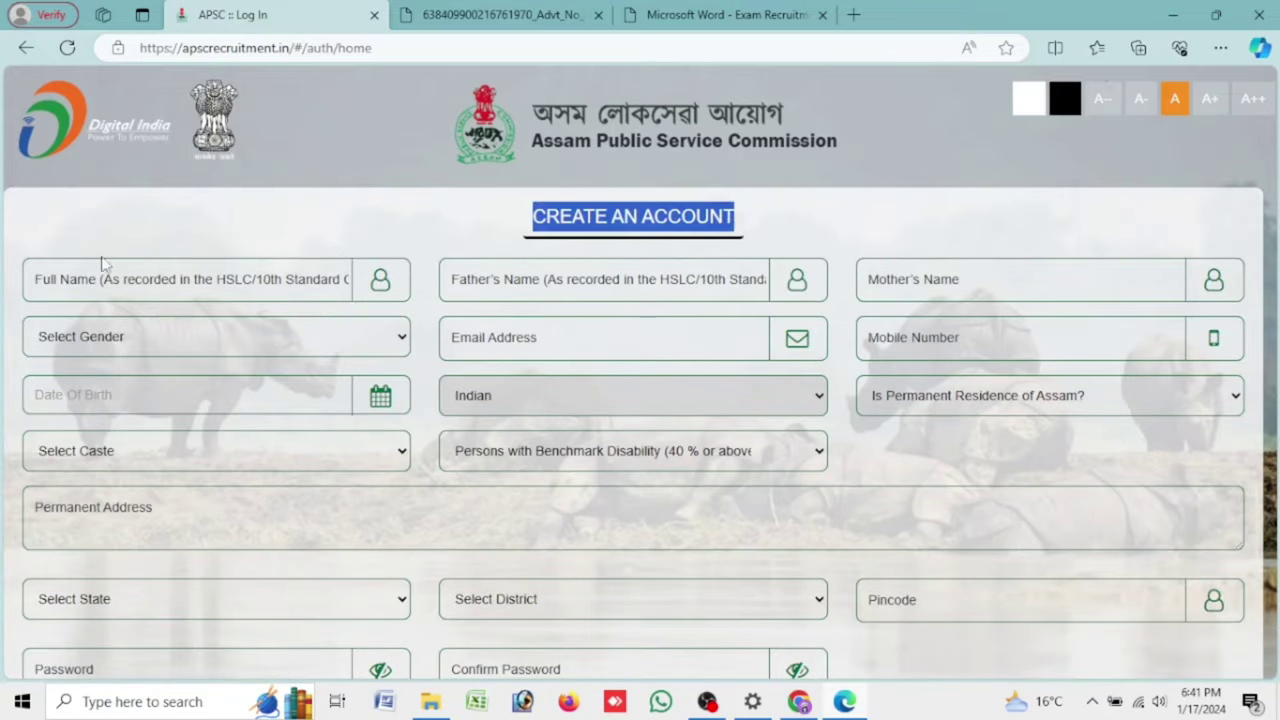
click(250, 281)
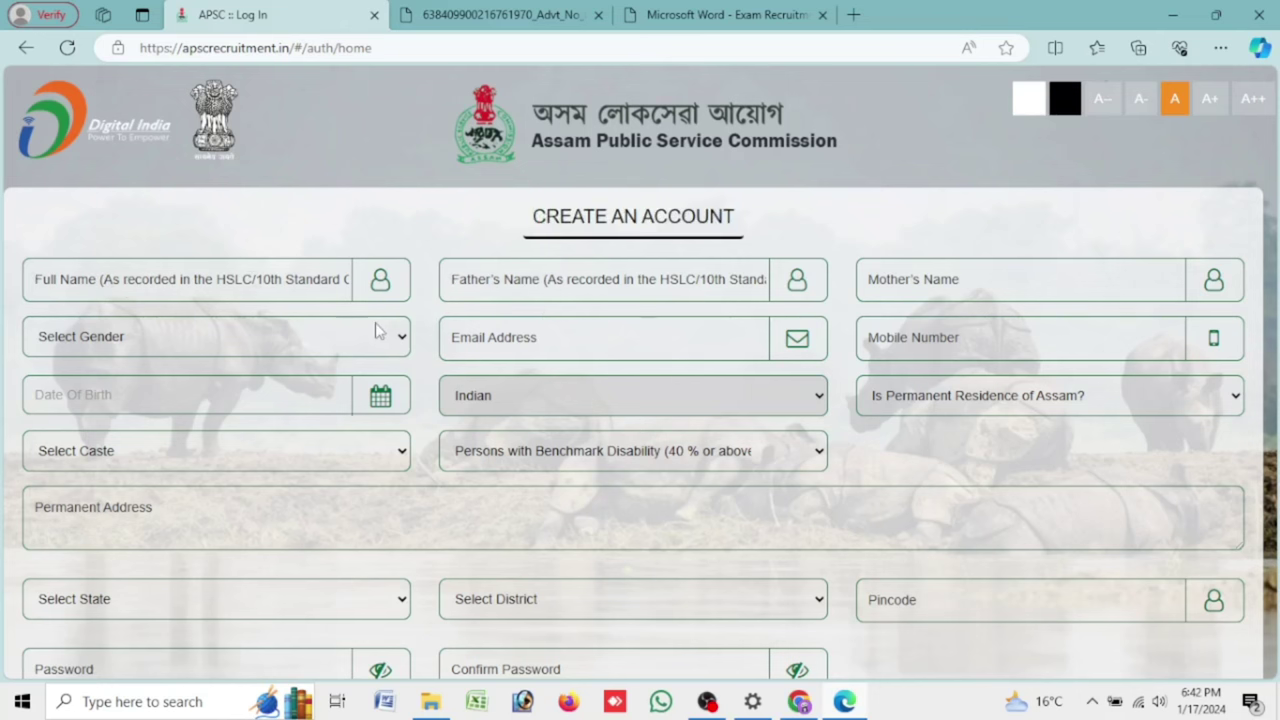
scroll(377, 330, down, 3)
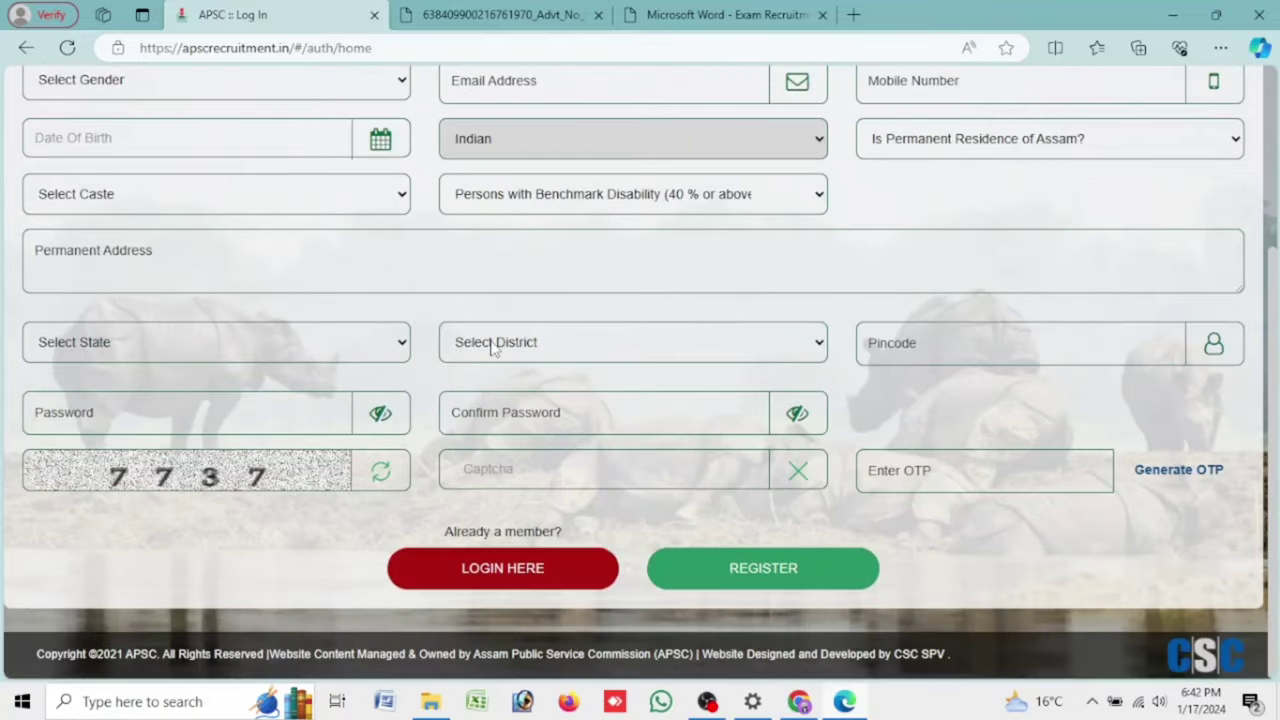
scroll(492, 345, up, 2)
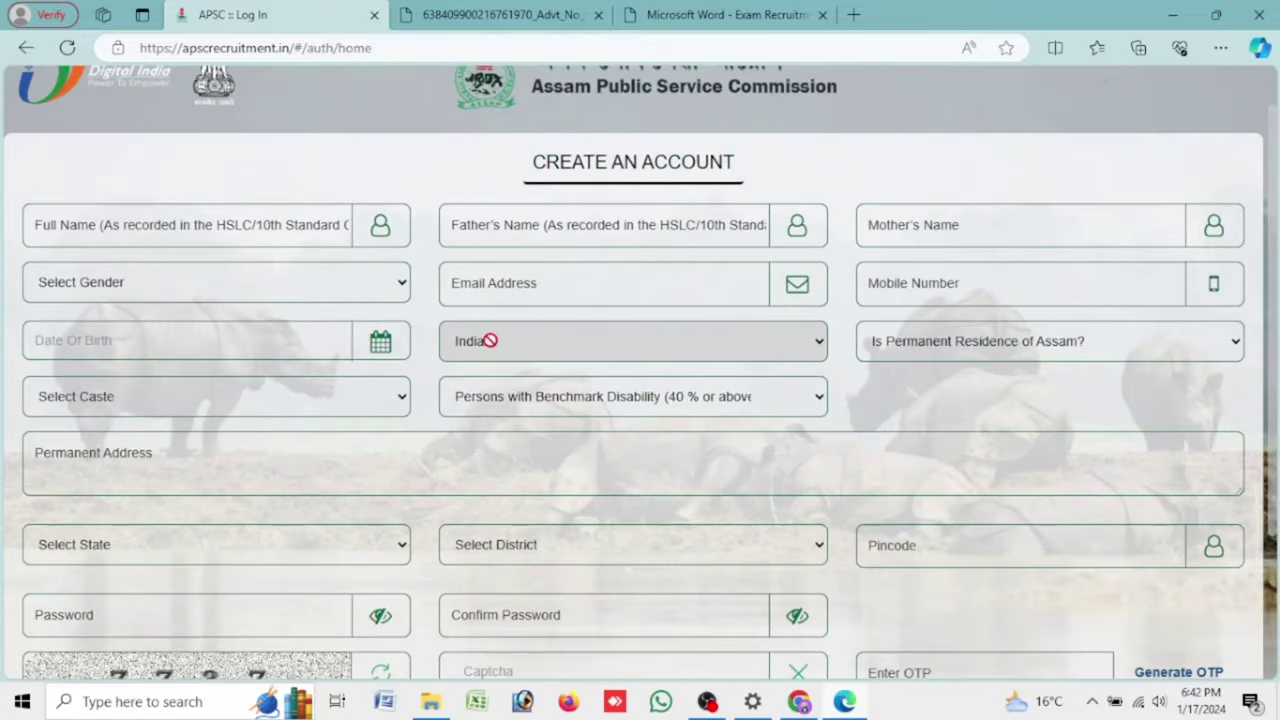
drag(532, 172, 791, 171)
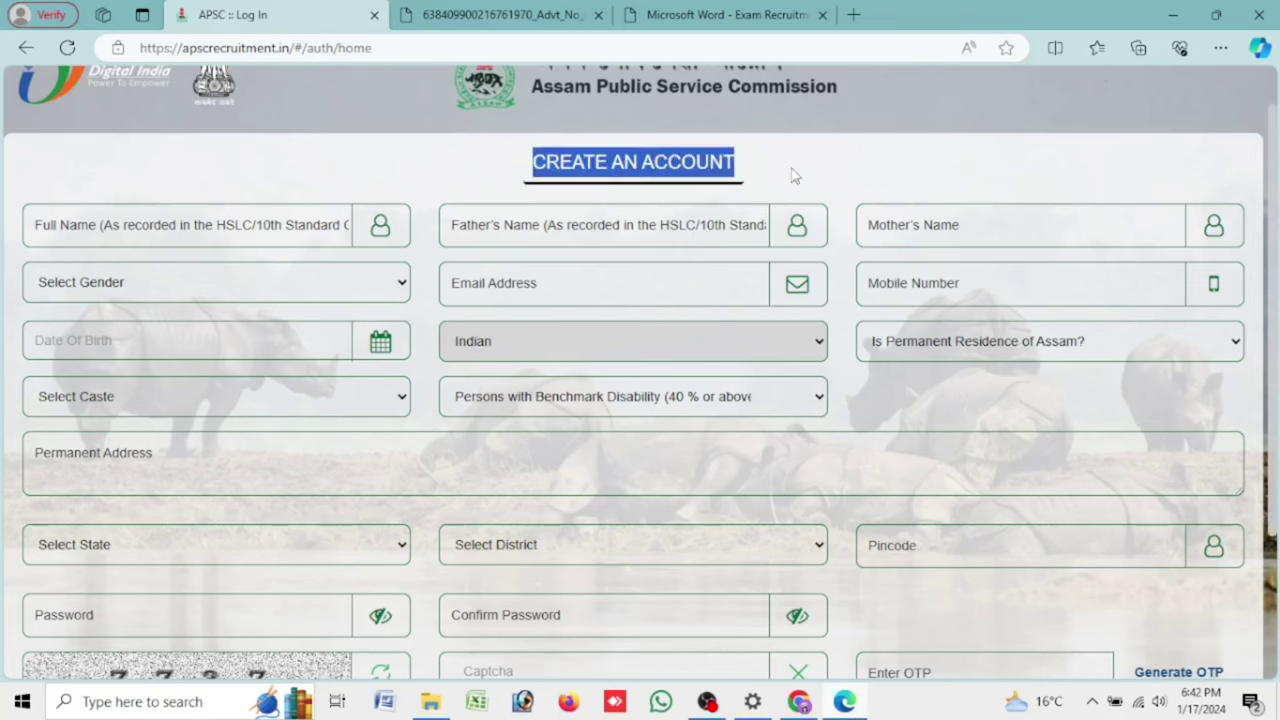
click(751, 257)
scroll(751, 283, down, 2)
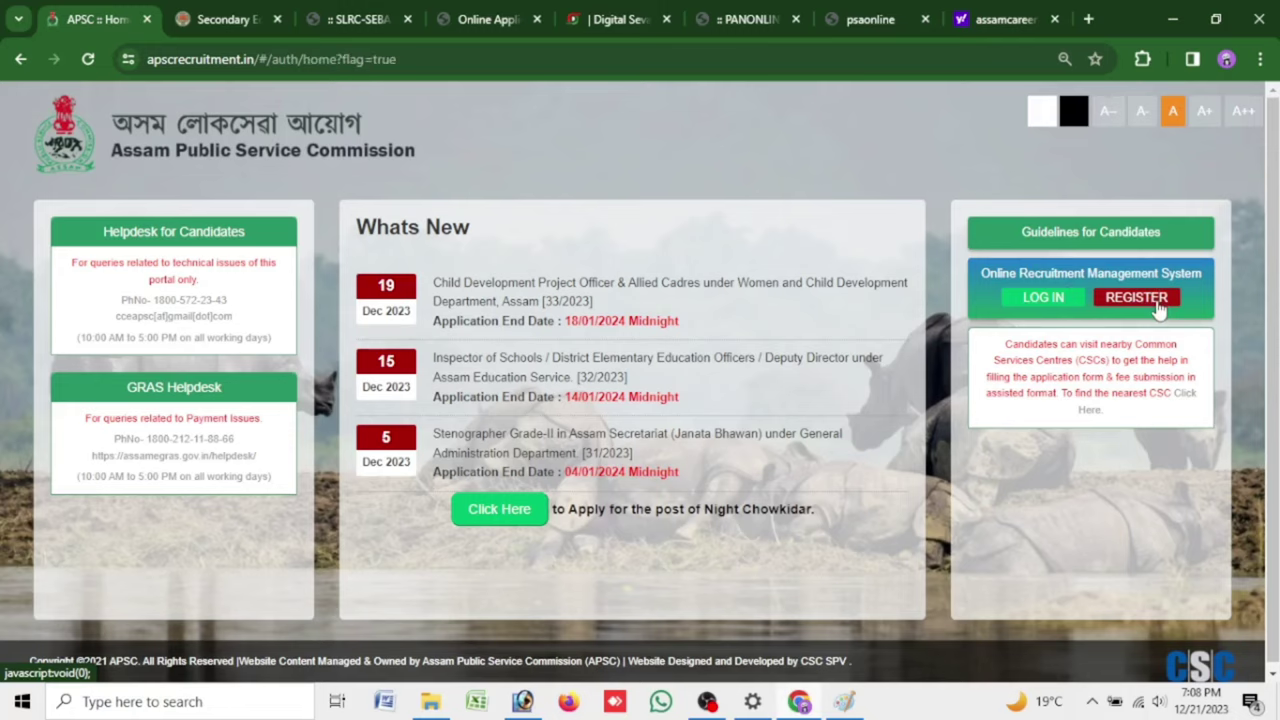
click(1155, 300)
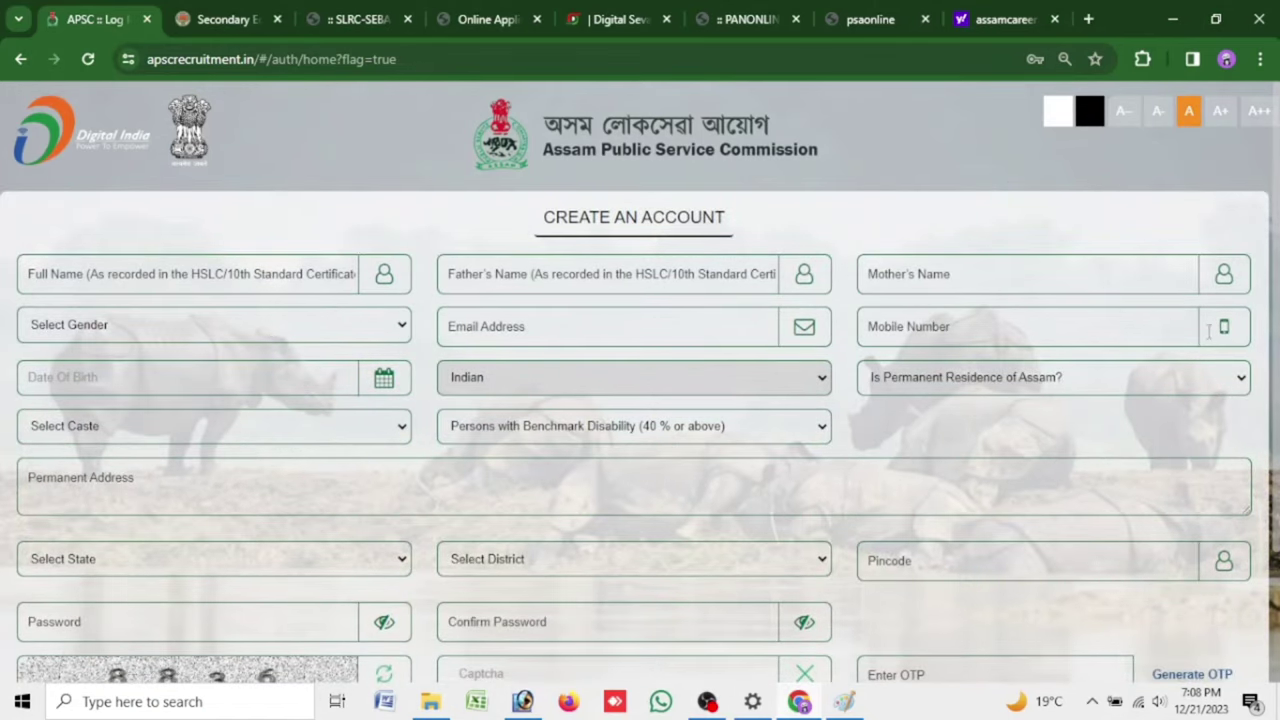
click(310, 270)
key(ctrl+plus)
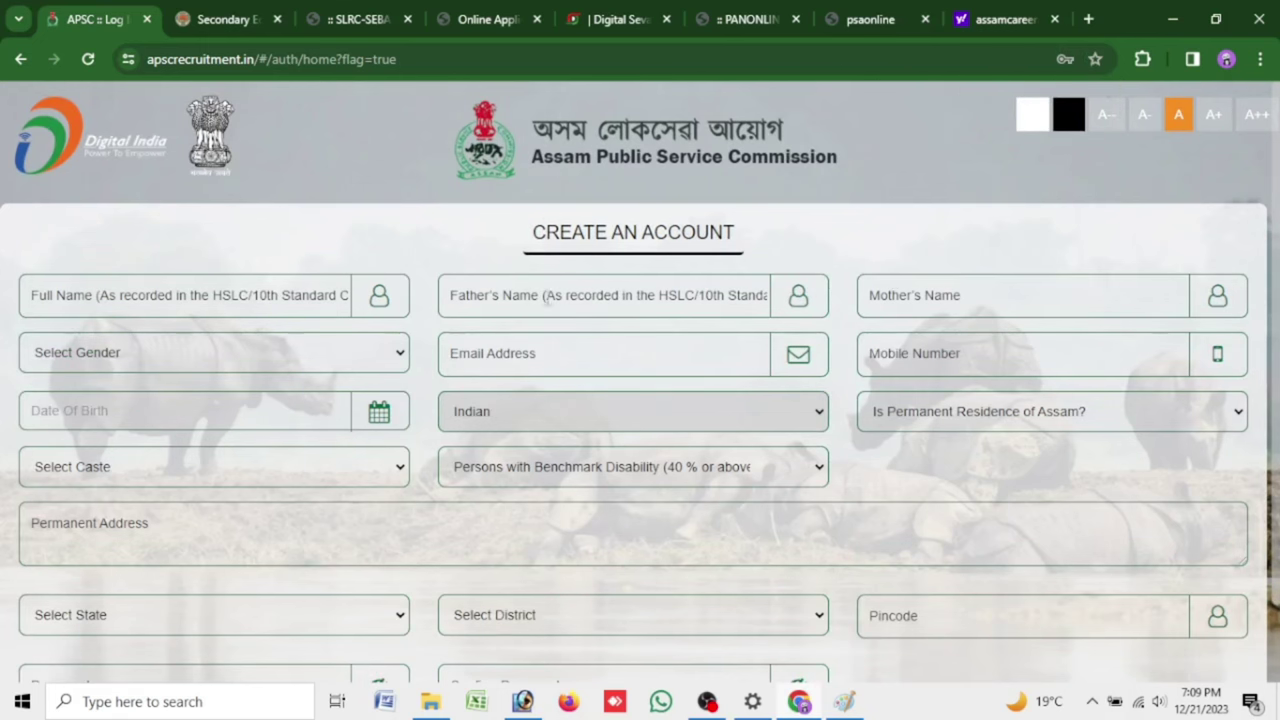
click(397, 343)
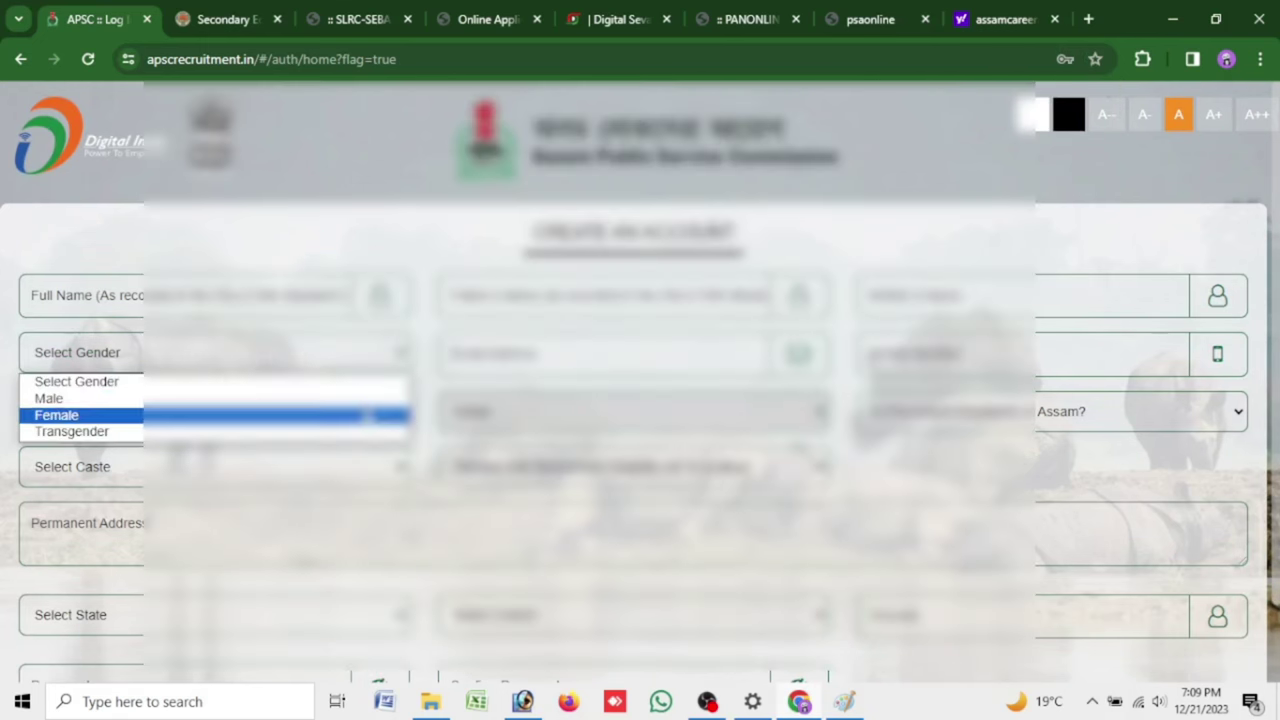
click(366, 411)
click(366, 411)
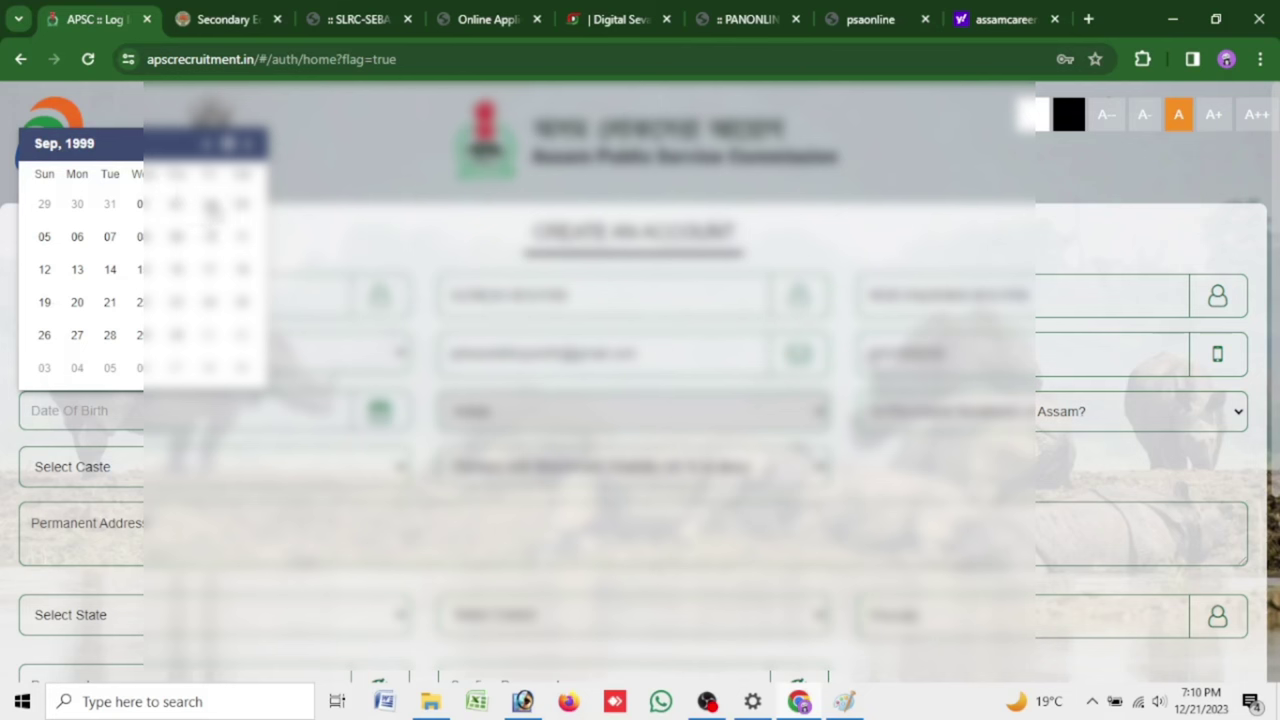
click(210, 205)
Answer the Assam permanent residence question, choose General (GEN) caste, and answer benchmark disability
click(868, 411)
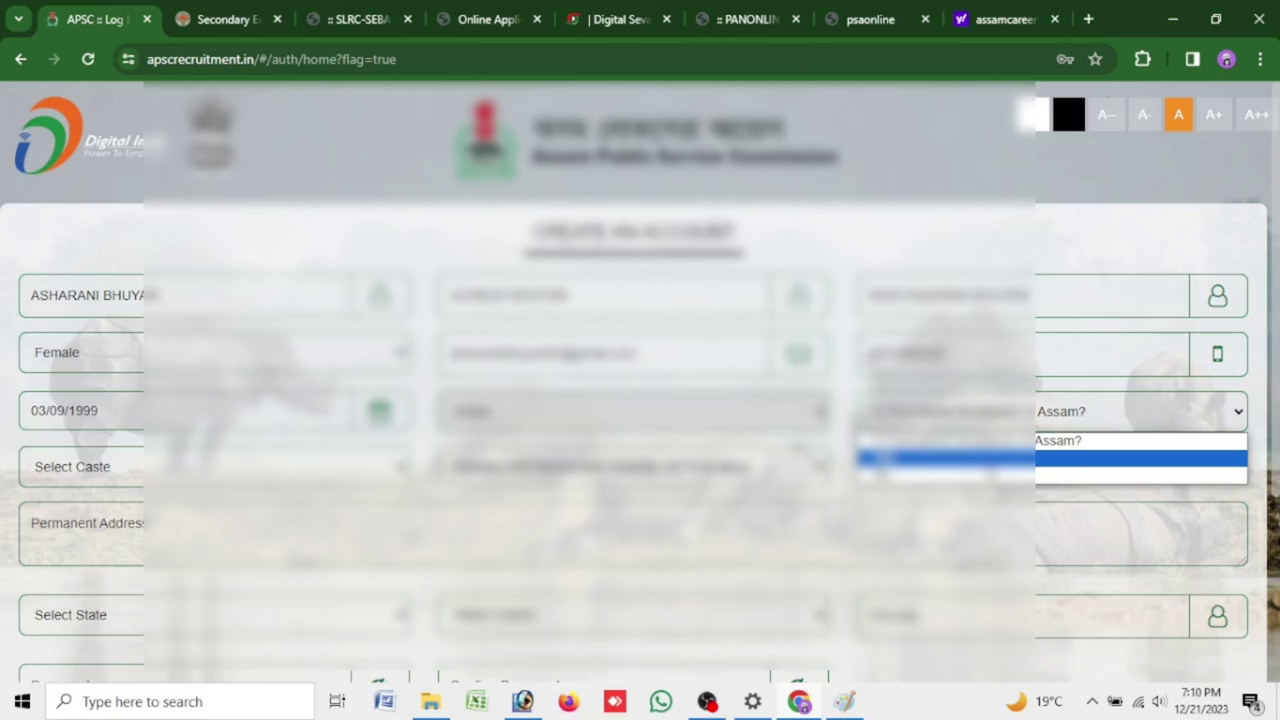
click(870, 458)
click(362, 458)
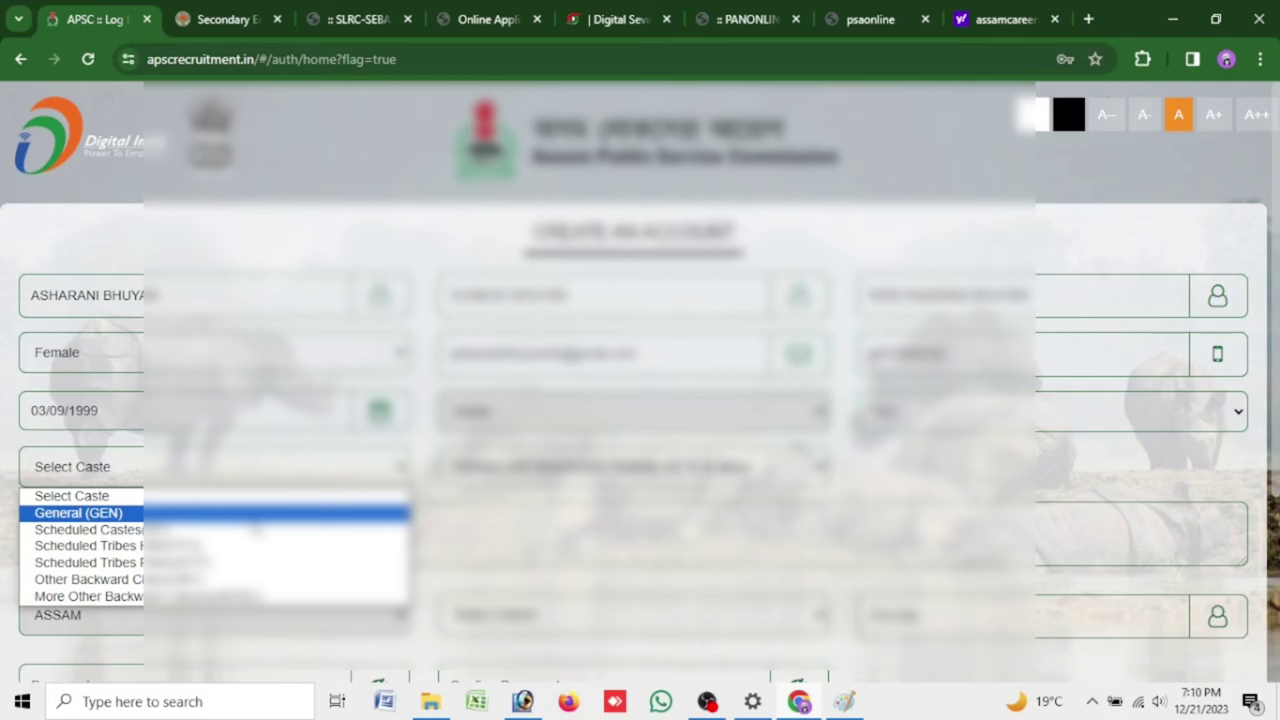
click(255, 512)
click(584, 467)
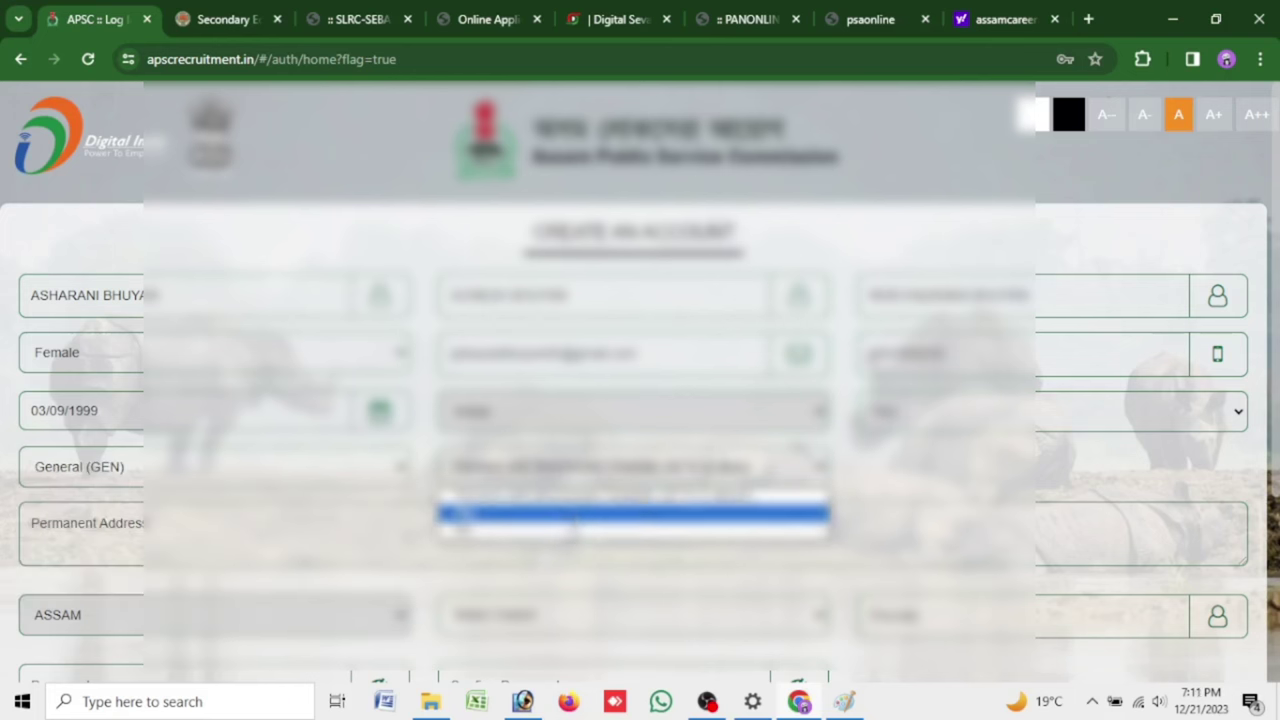
click(633, 530)
scroll(633, 450, down, 1)
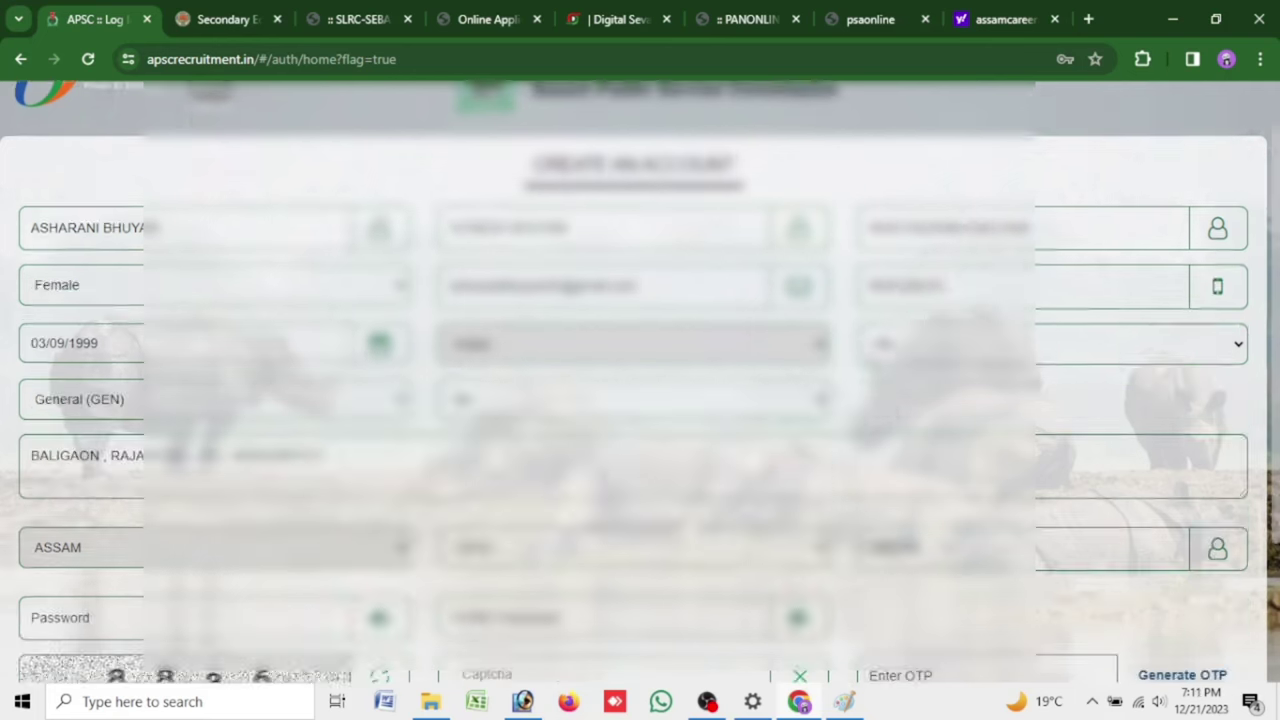
scroll(640, 400, down, 3)
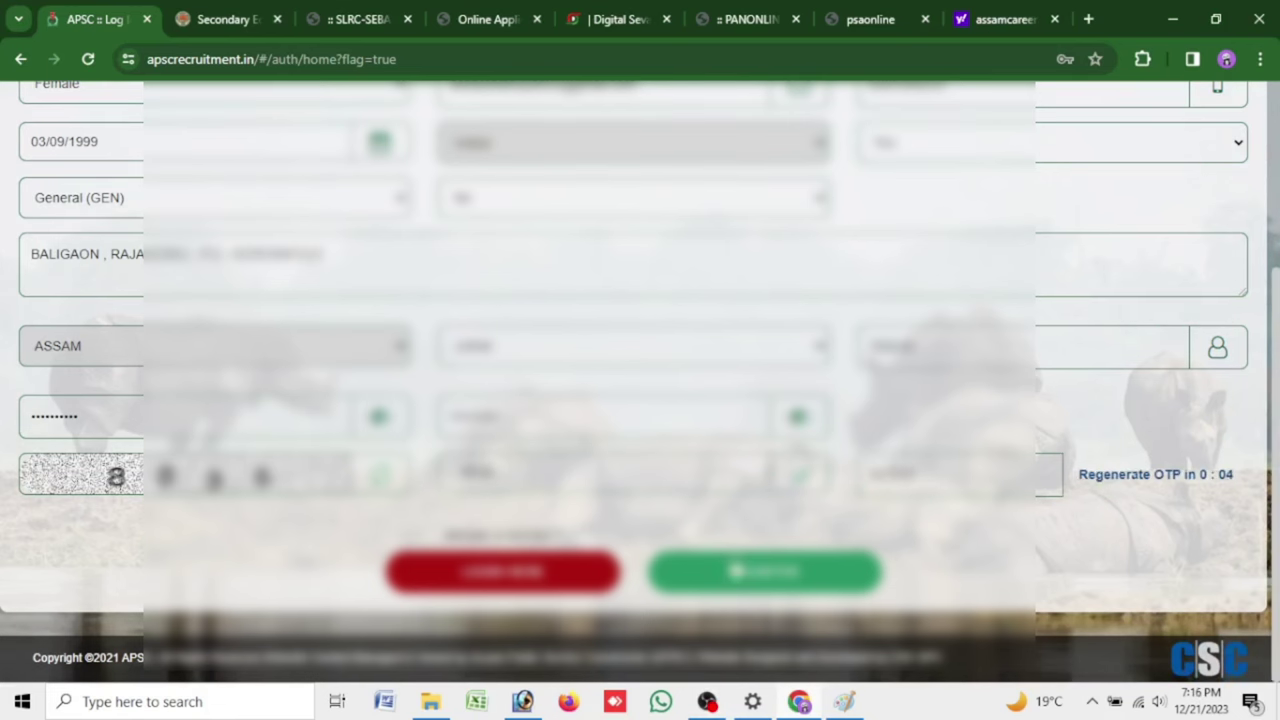
Submit the filled Create an Account form with the green REGISTER button
click(828, 572)
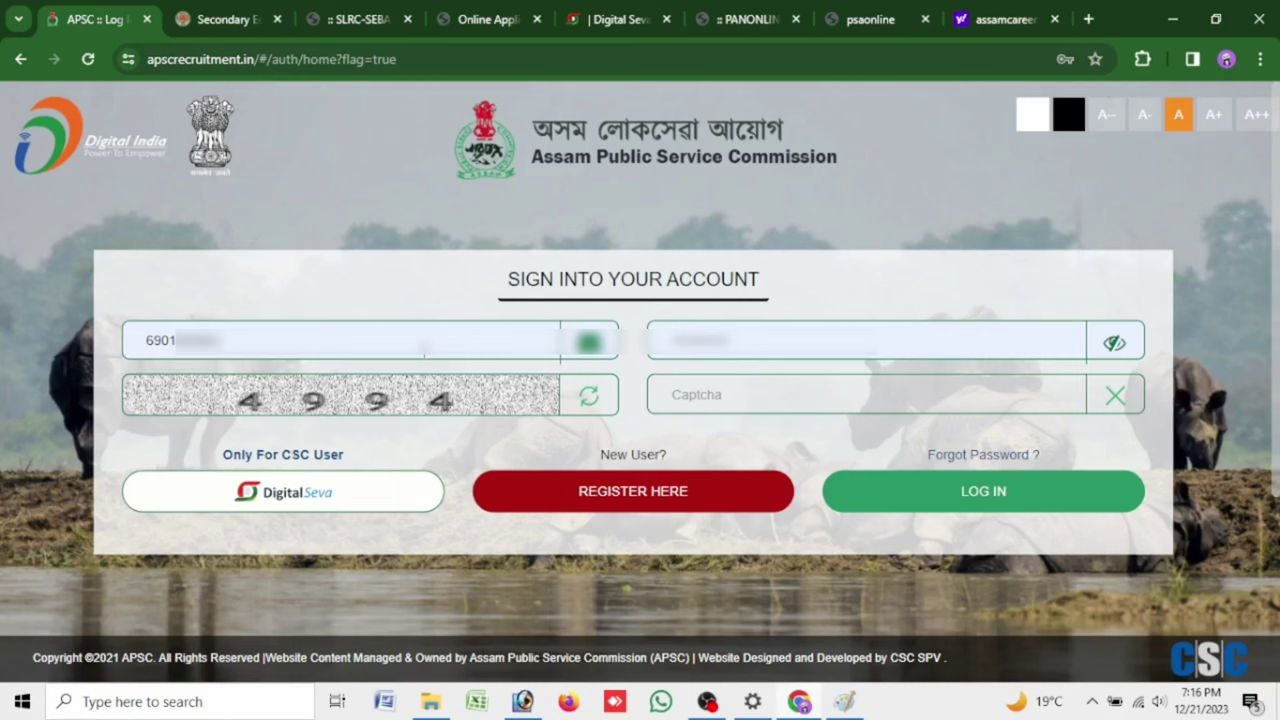
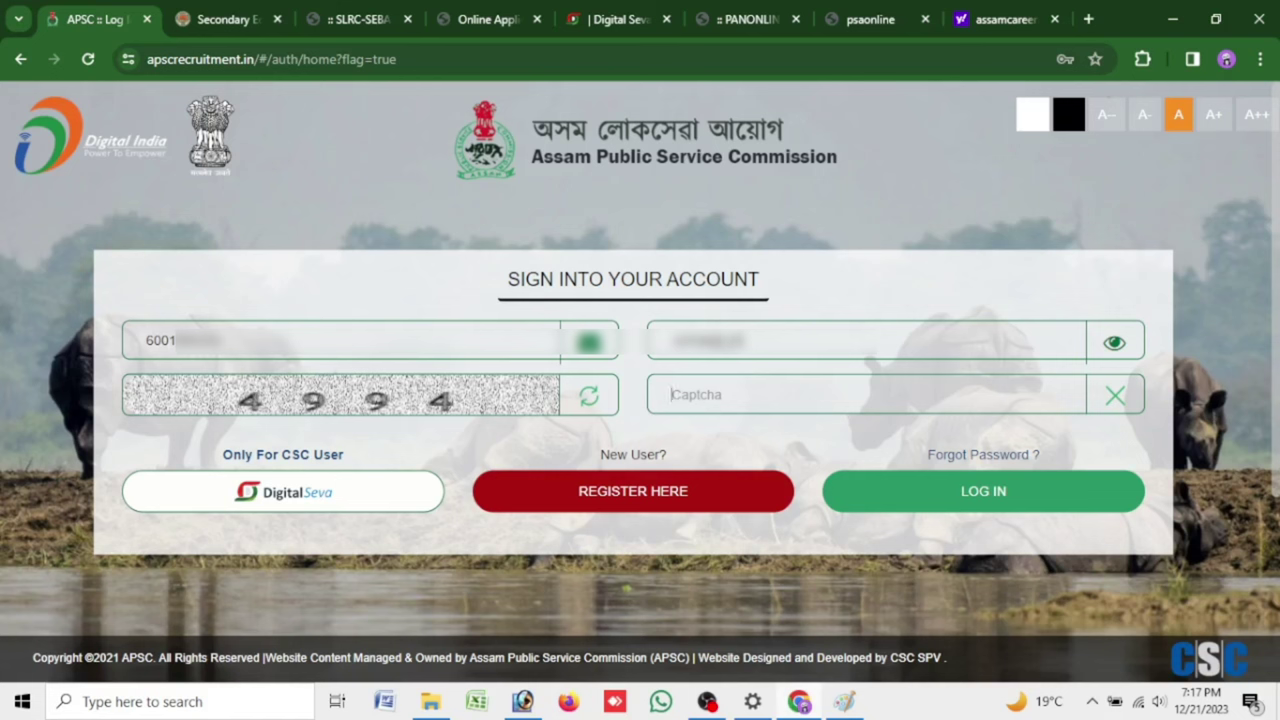
Log in to the new candidate account and open Profile > View Profile
click(996, 504)
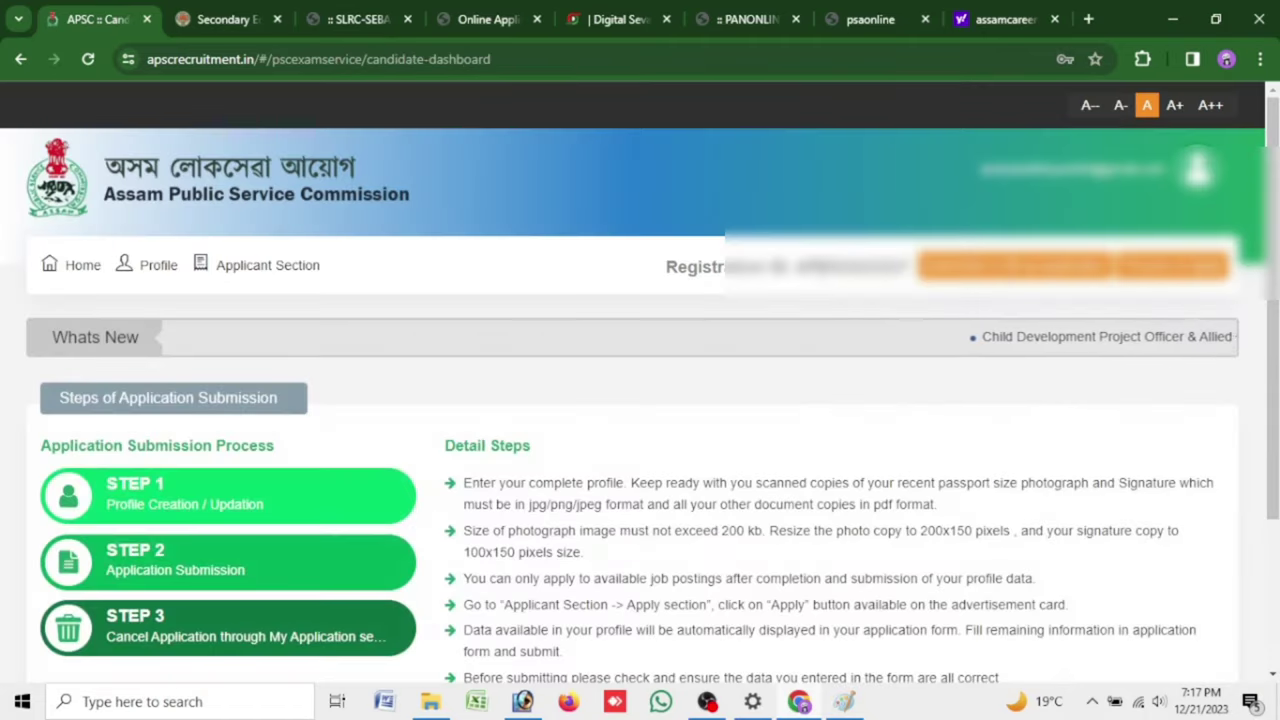
click(155, 265)
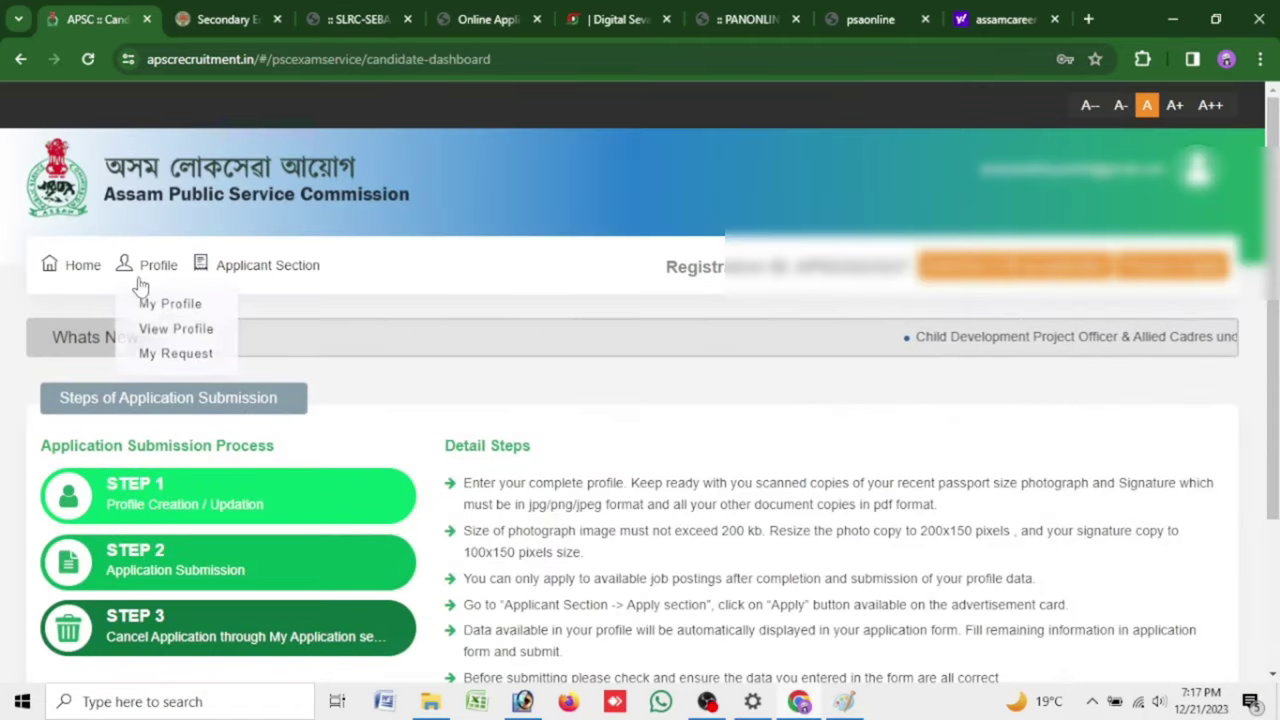
click(170, 330)
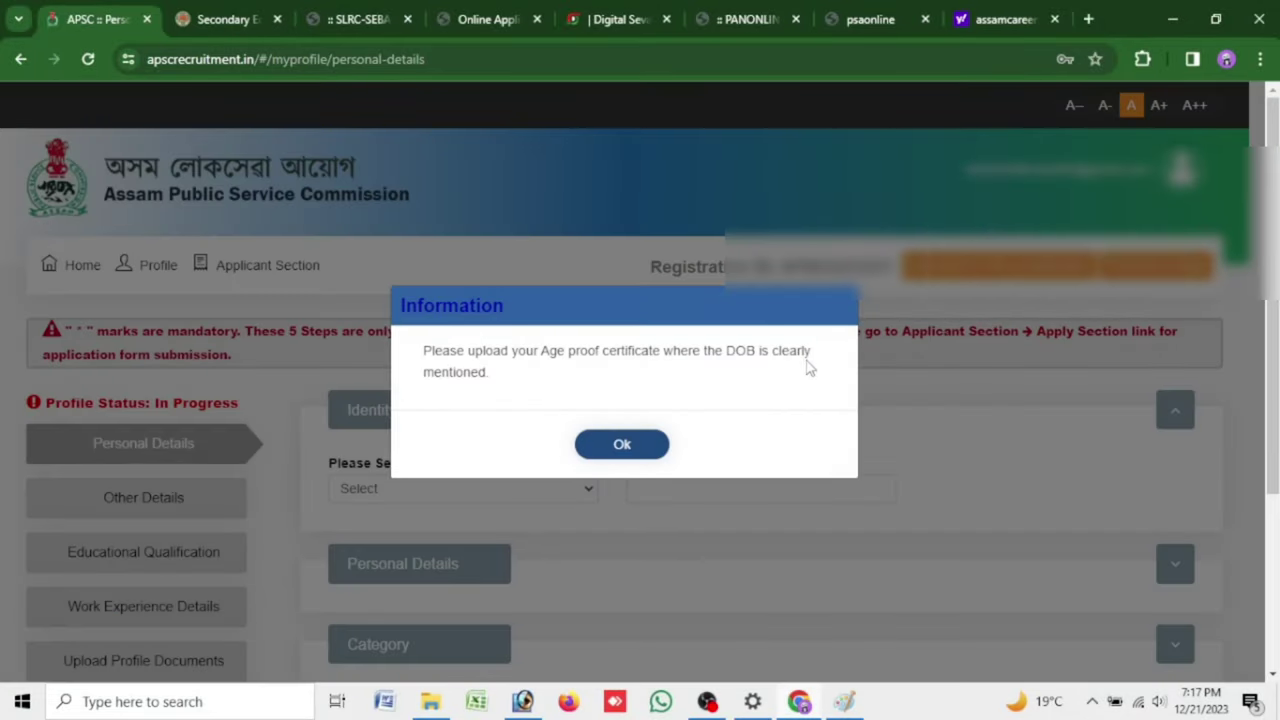
Choose Aadhaar Card as identity proof and enter and confirm its last four digits
click(621, 444)
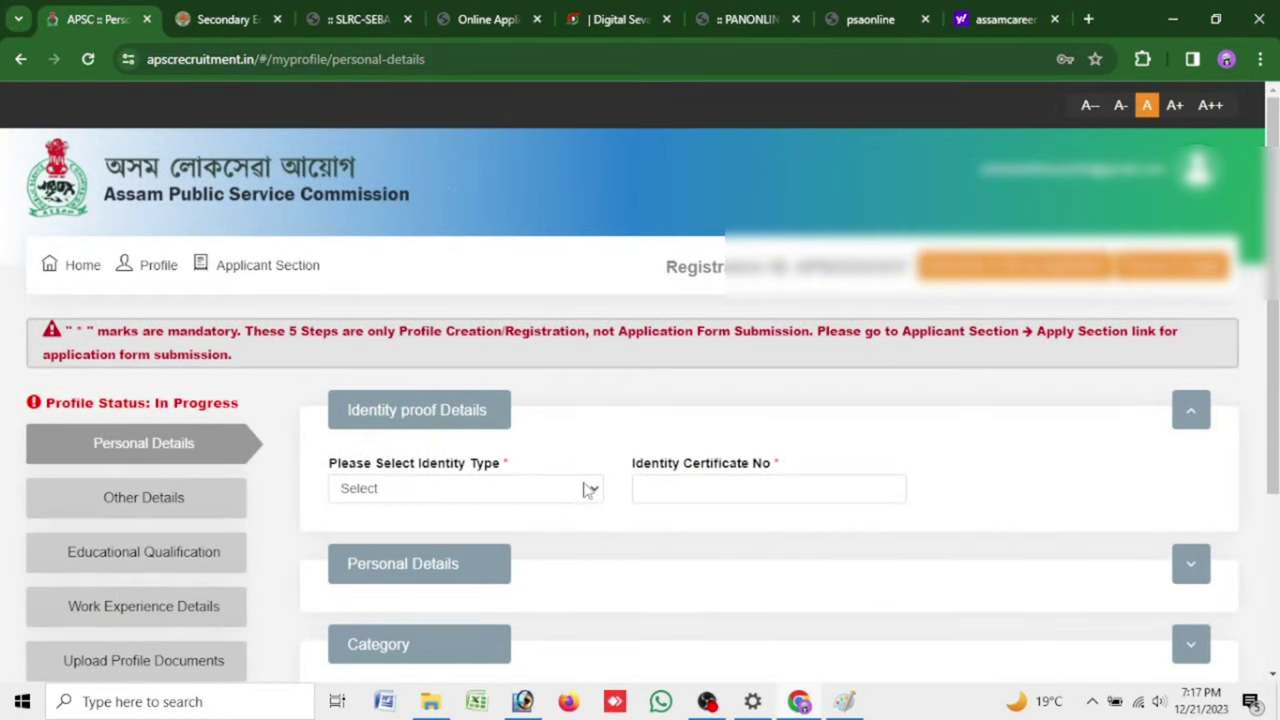
click(588, 490)
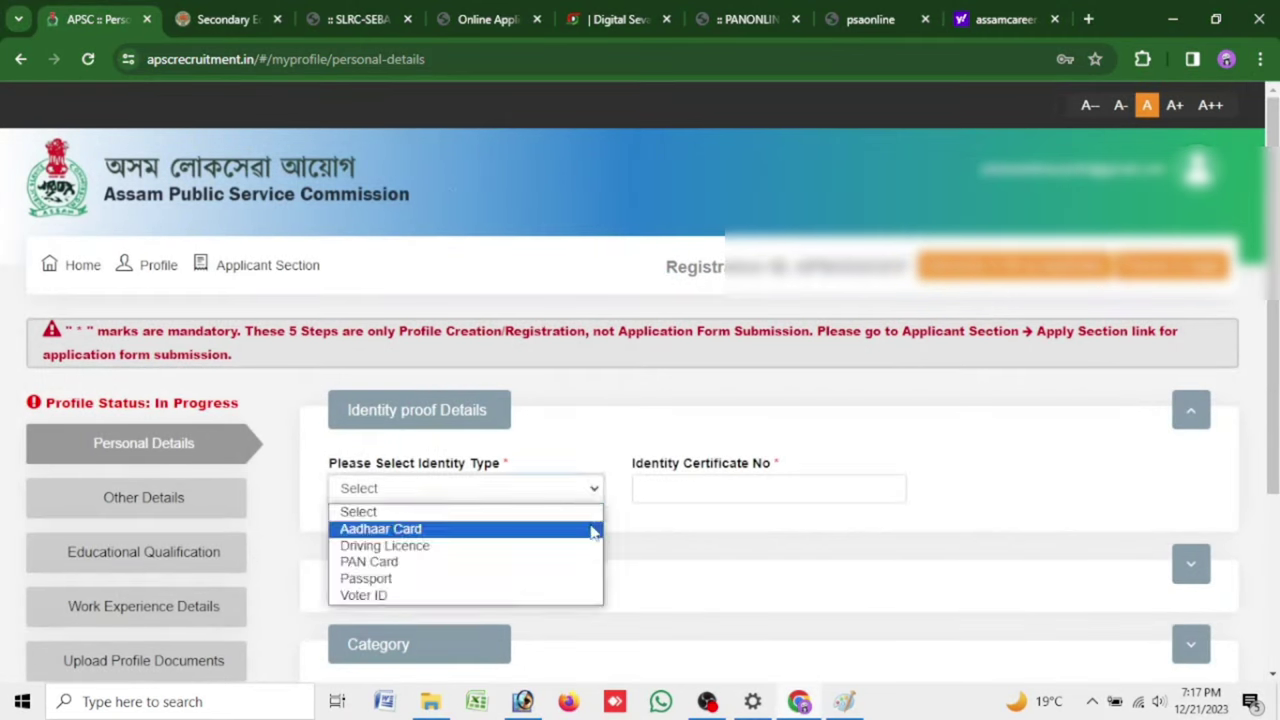
click(593, 532)
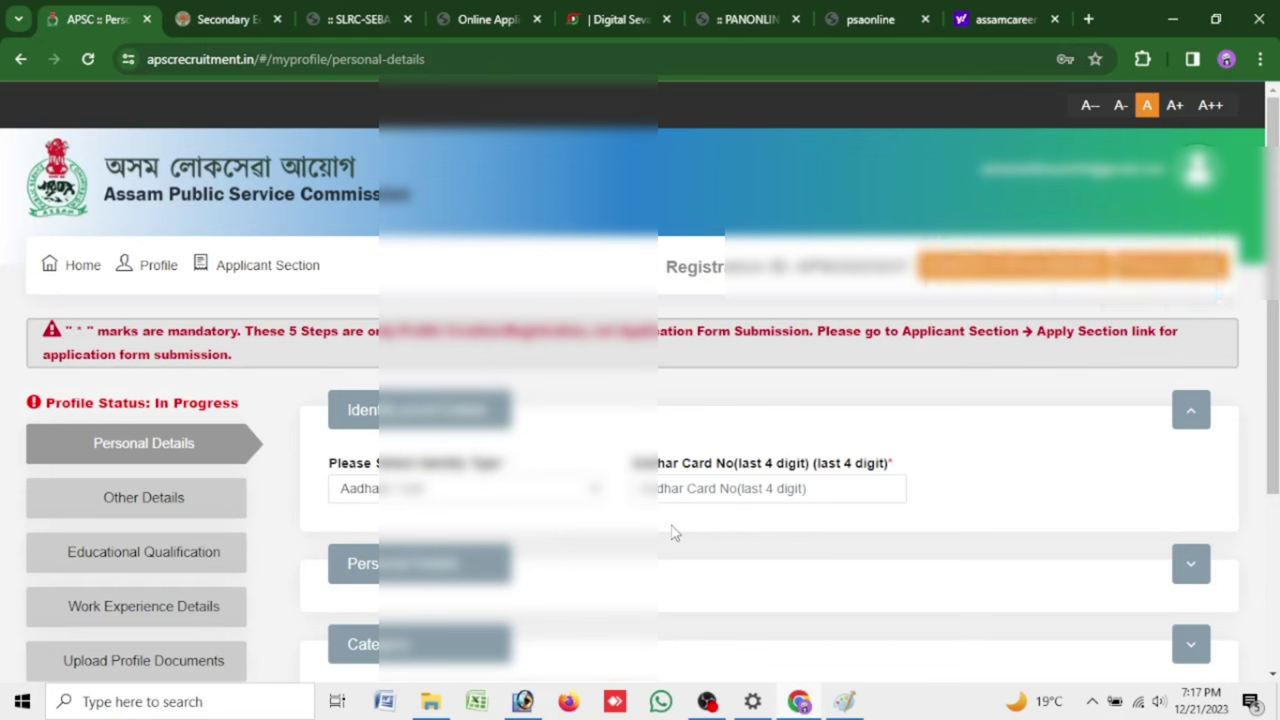
click(717, 487)
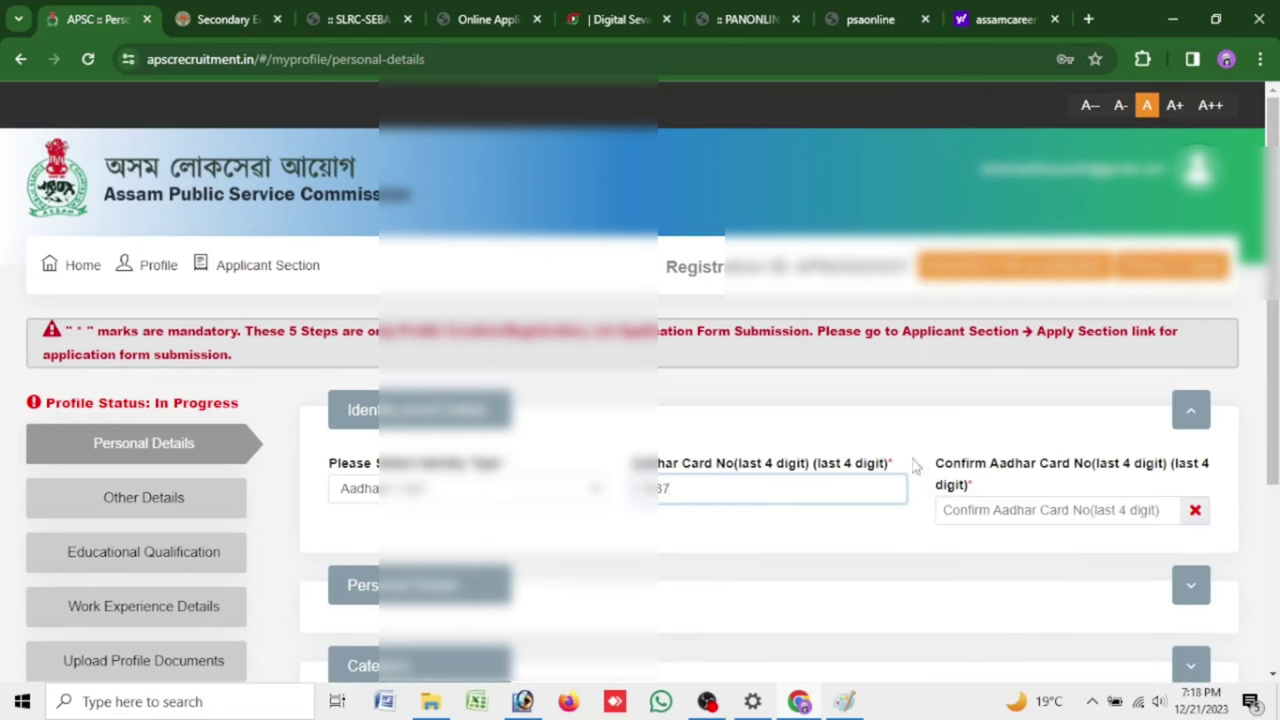
click(997, 508)
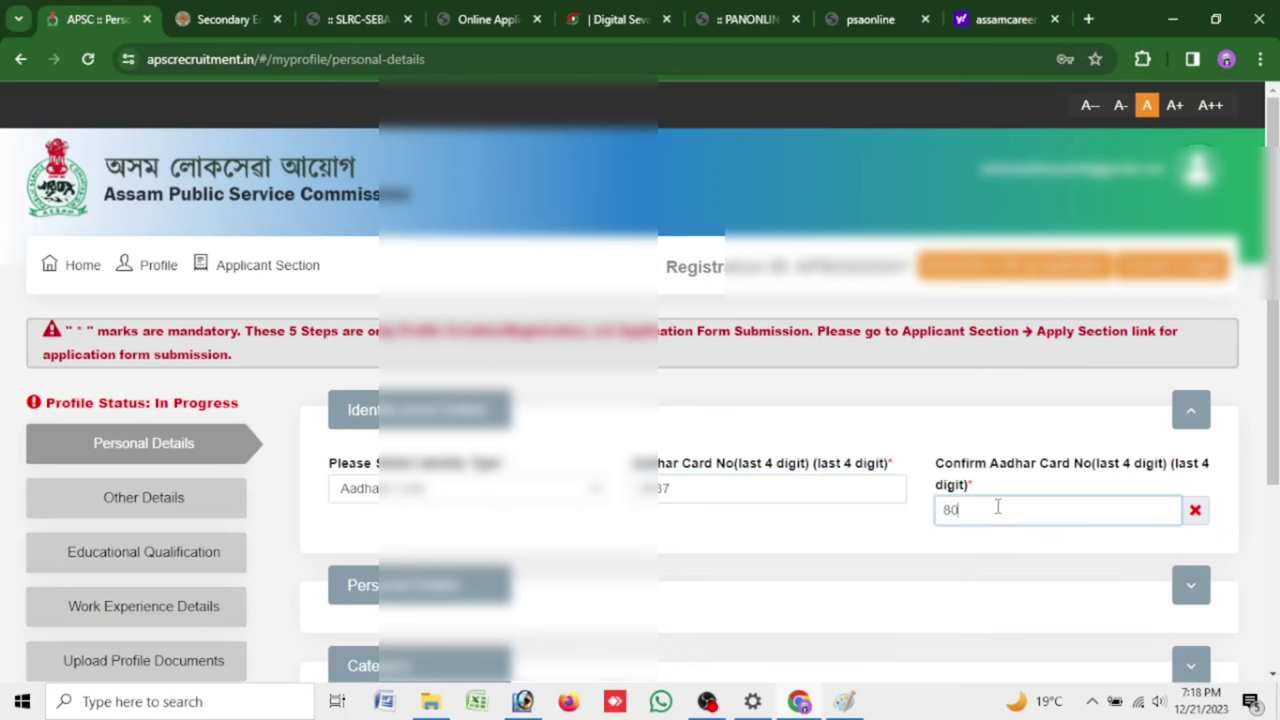
click(799, 530)
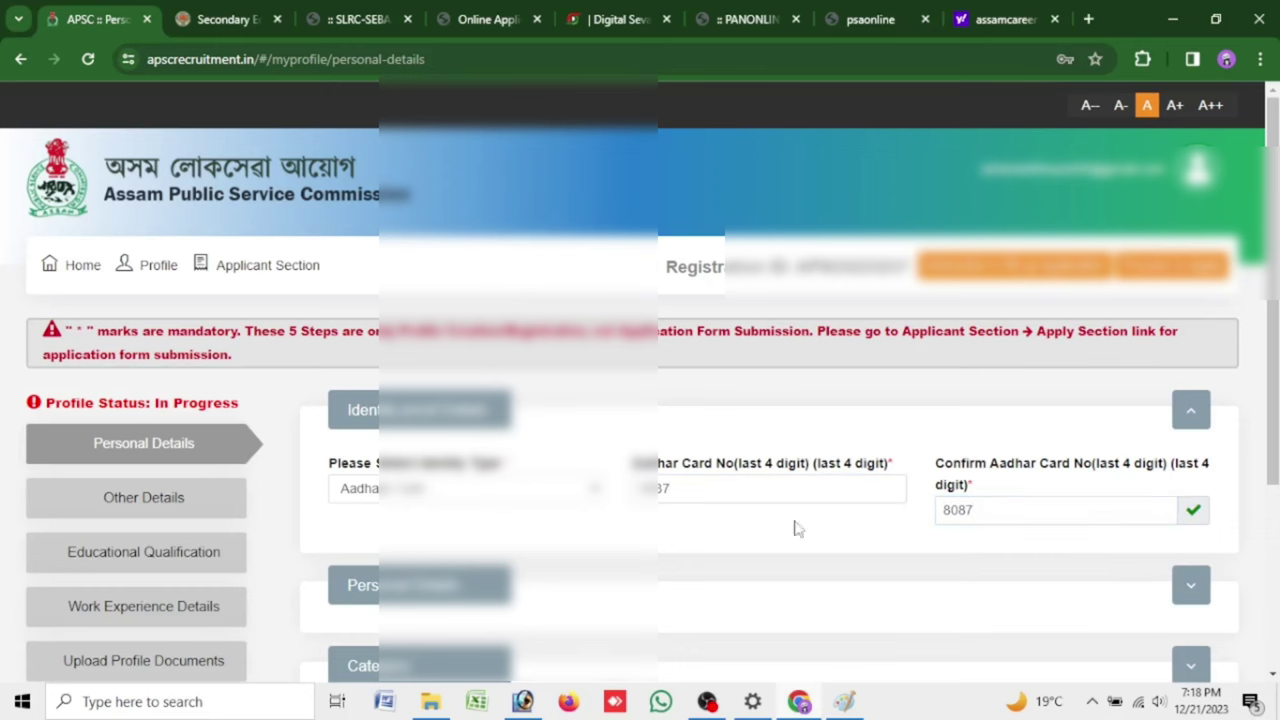
Set age proof to 10th/HSLC Pass Certificate, review Category and Address, and Save & Next
click(1191, 587)
scroll(875, 540, down, 3)
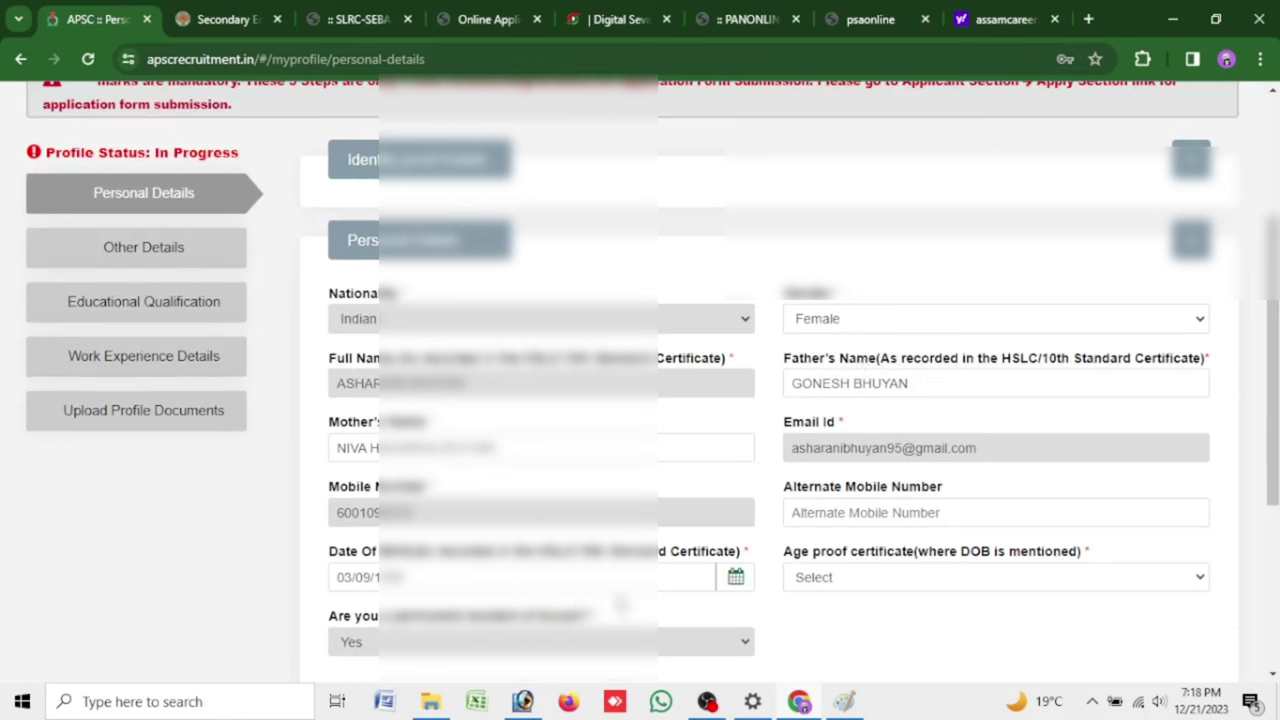
click(893, 580)
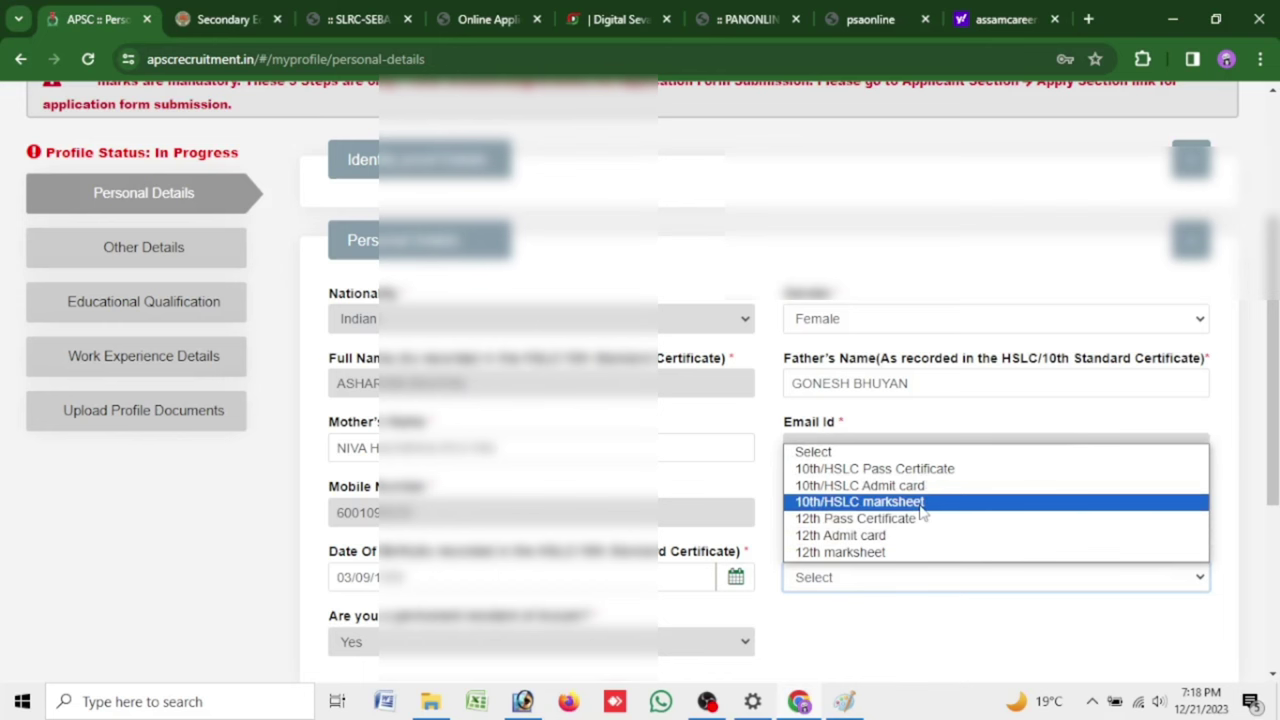
click(870, 468)
scroll(777, 394, down, 3)
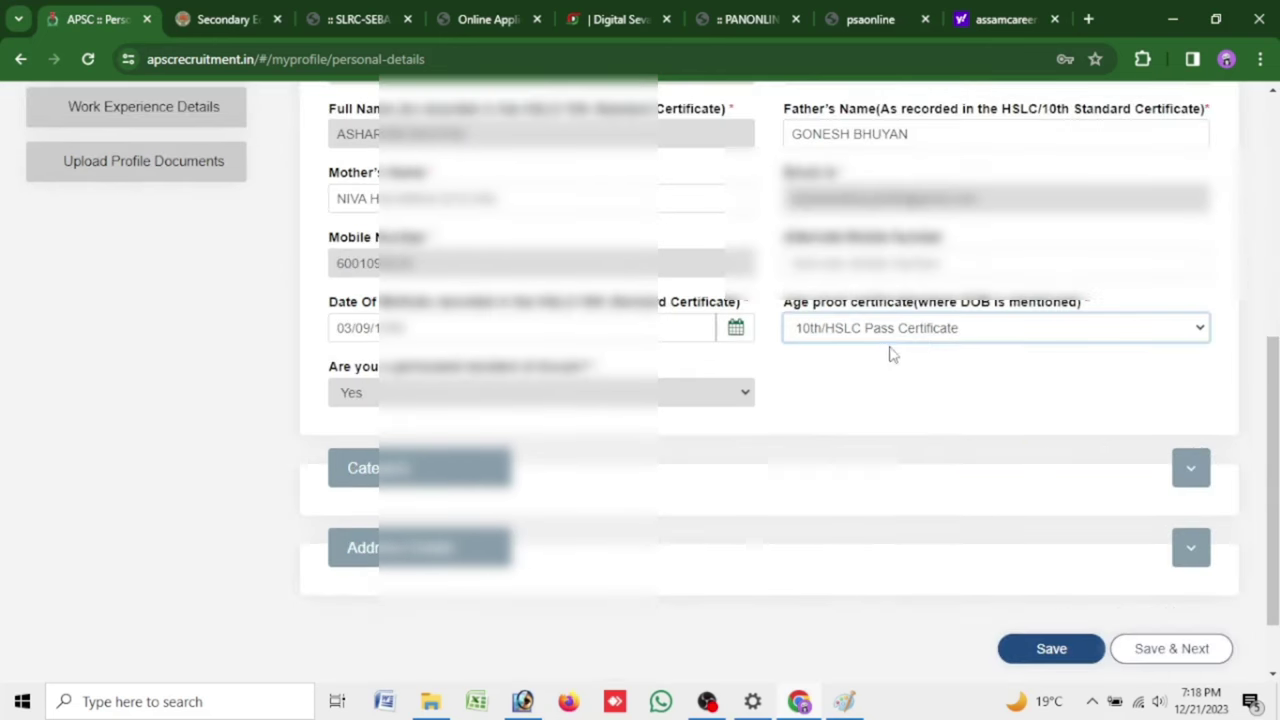
scroll(912, 362, down, 1)
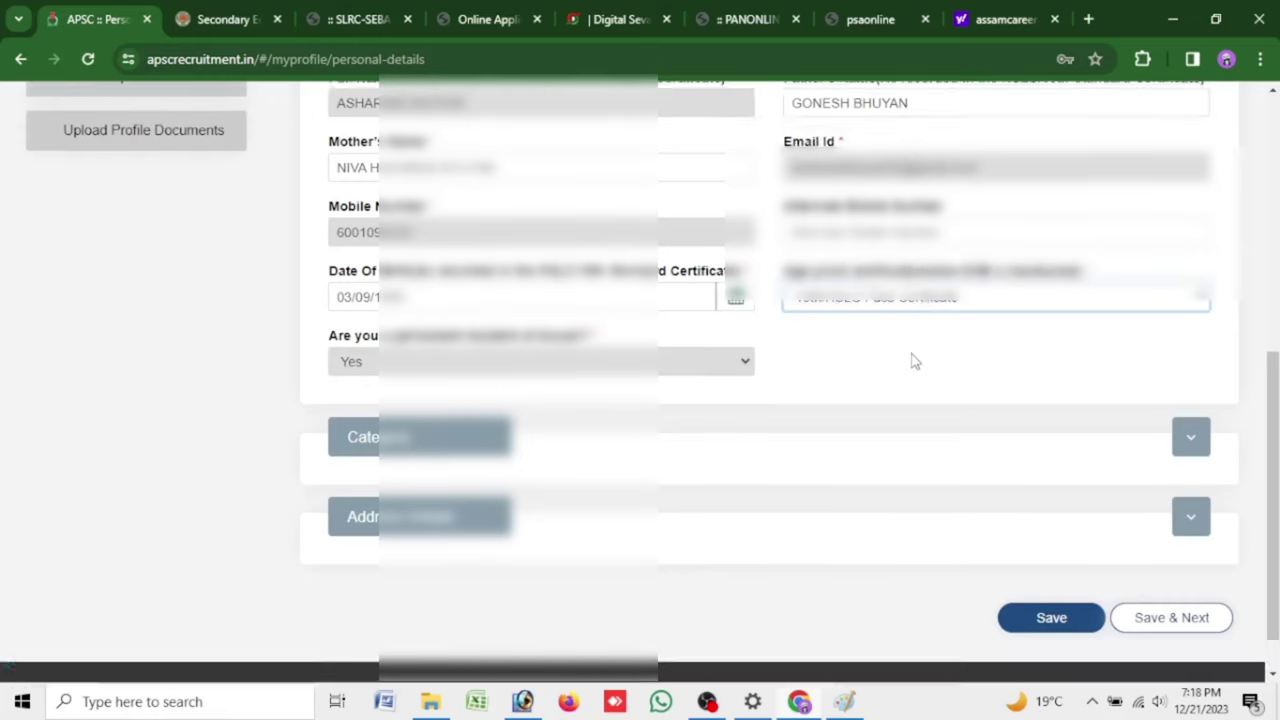
click(1204, 382)
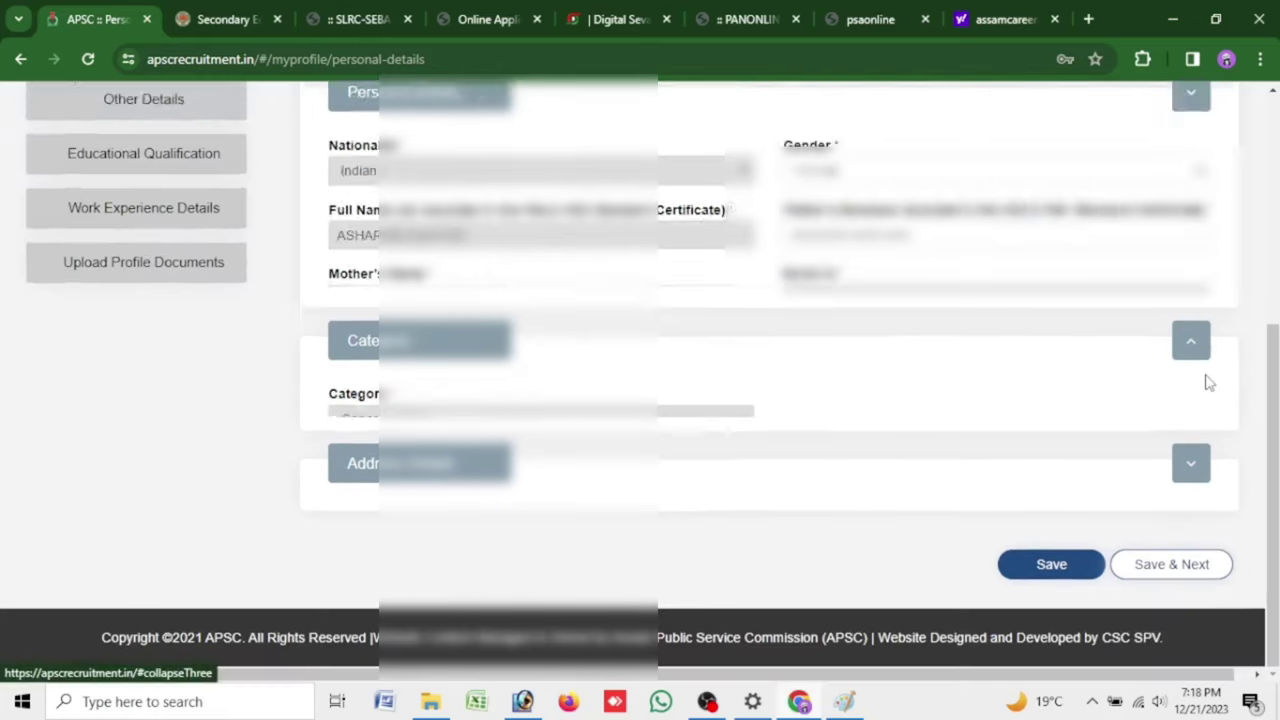
click(1188, 465)
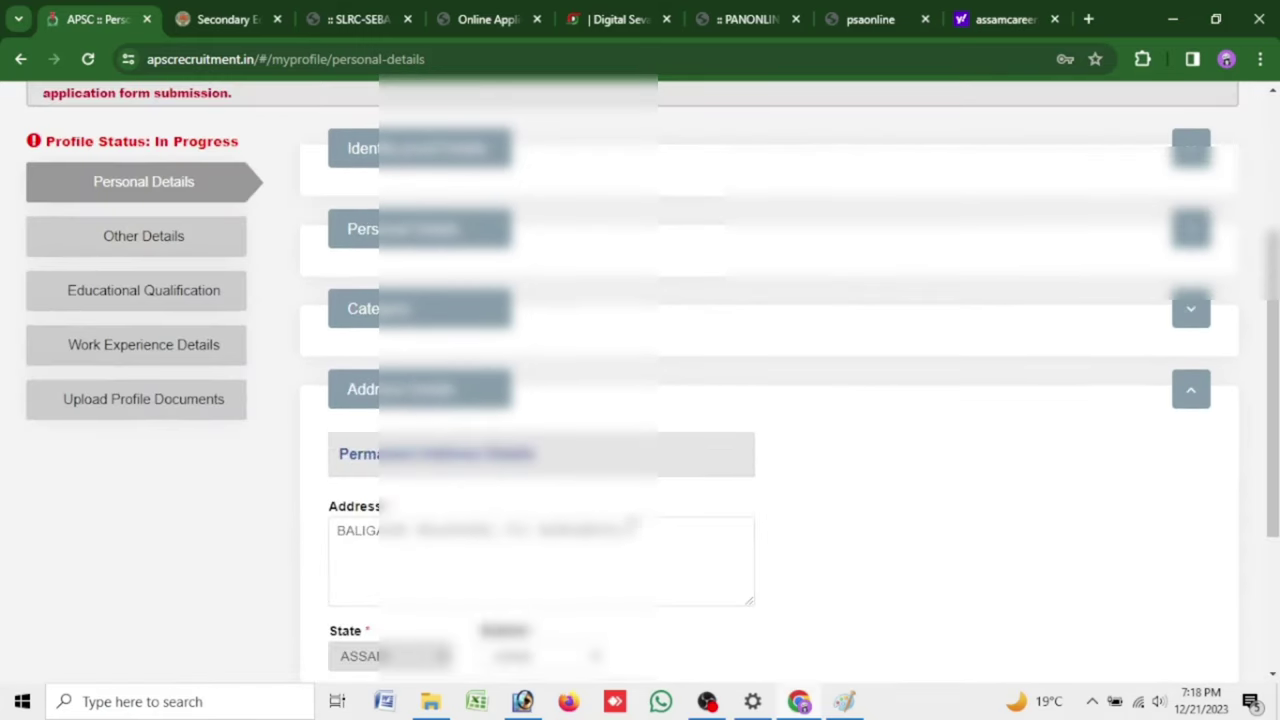
scroll(680, 410, down, 3)
click(1215, 566)
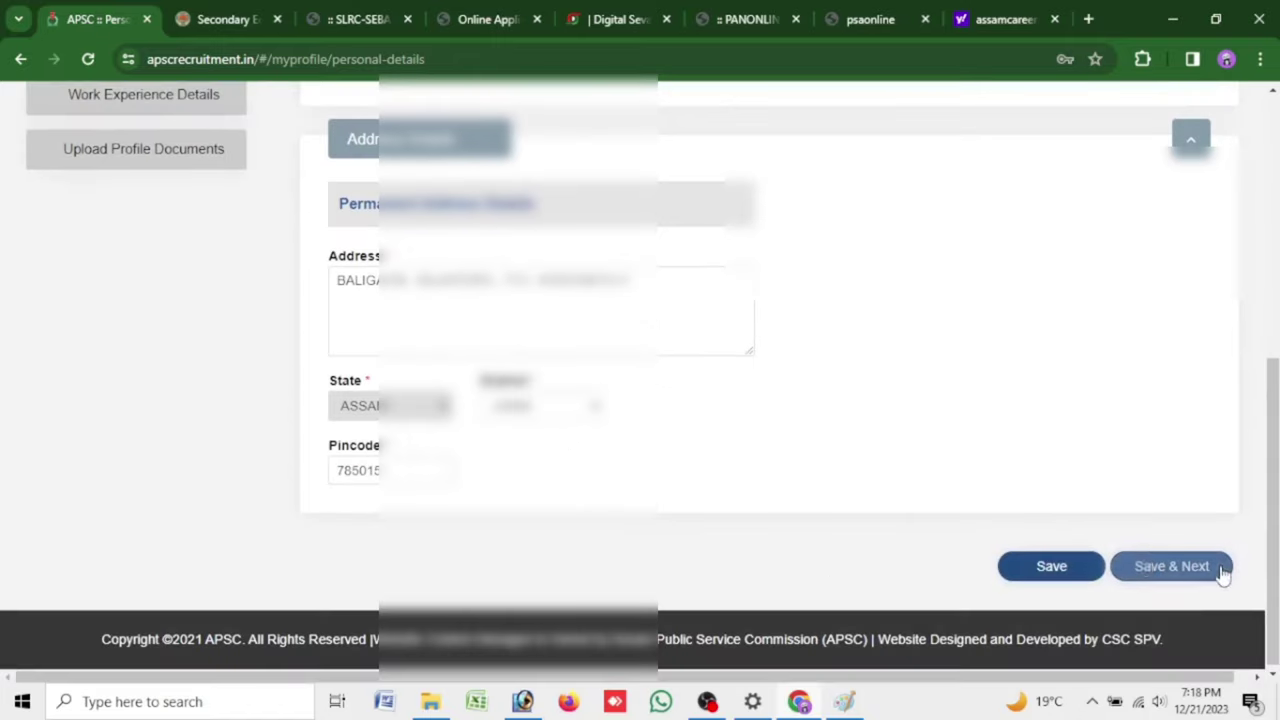
click(1160, 566)
Confirm the personal details save, decline browser address saving, and answer No to examination debarment
click(840, 235)
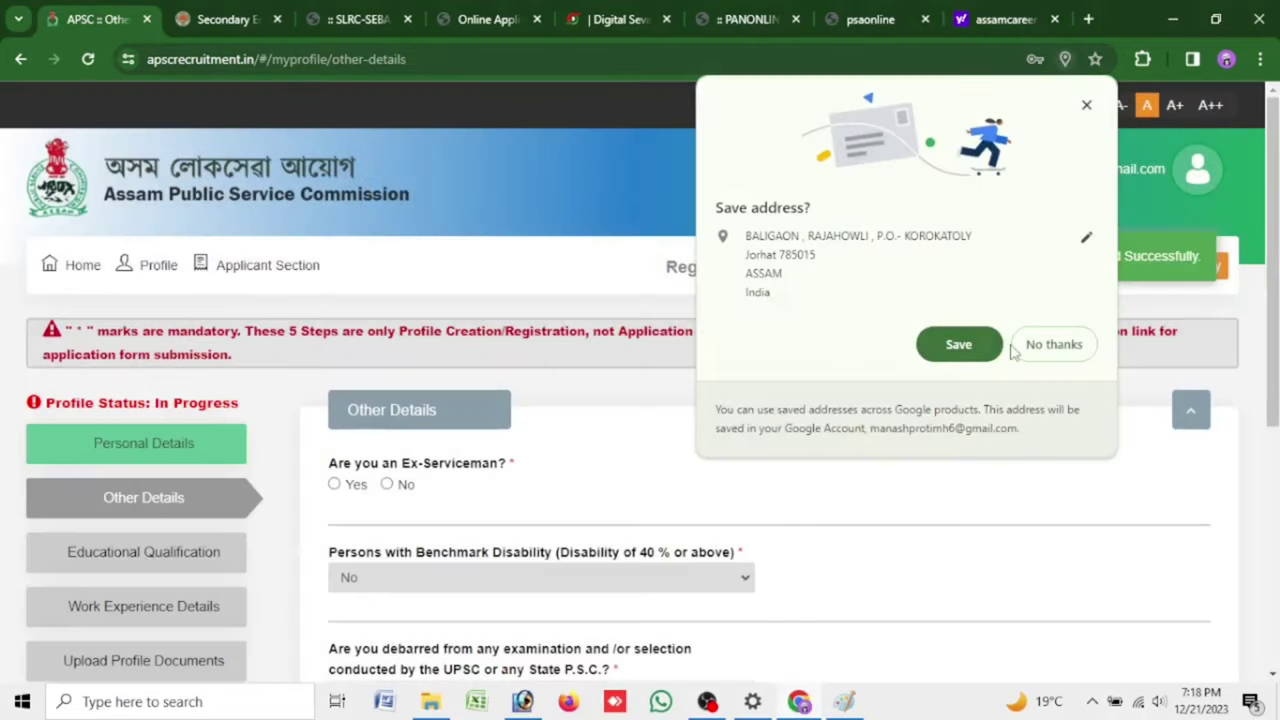
click(1013, 347)
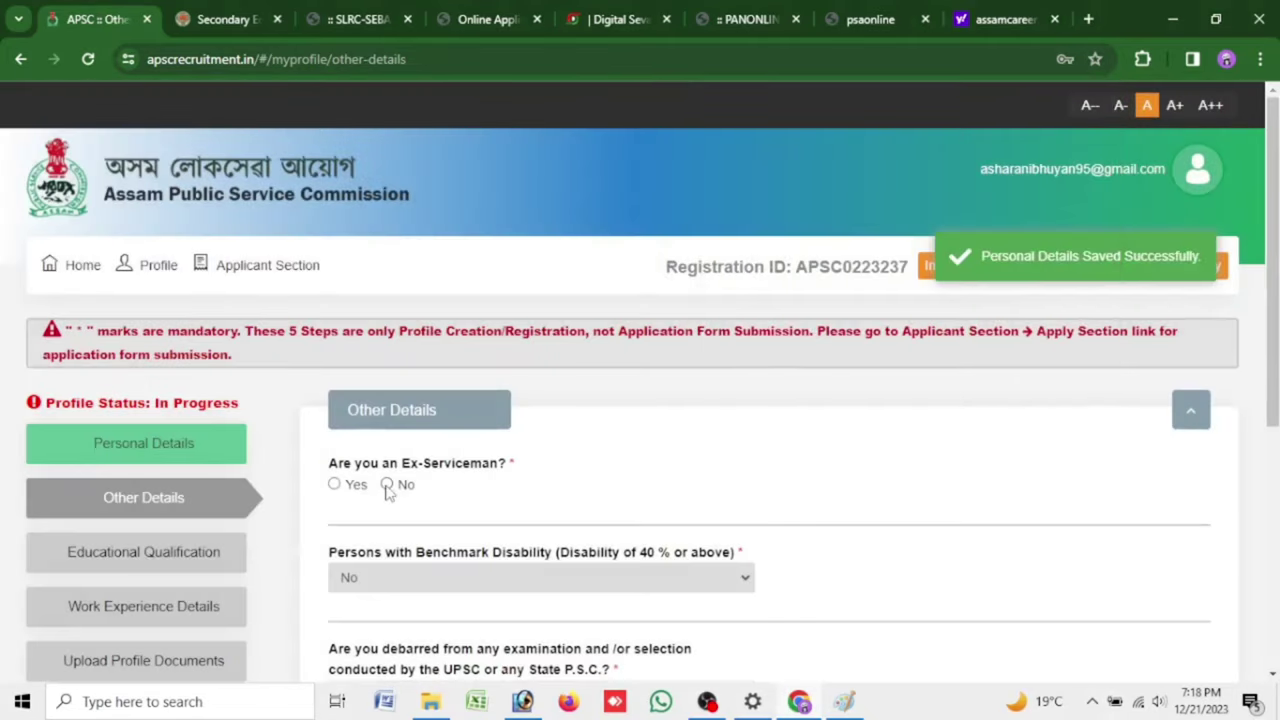
scroll(428, 490, down, 3)
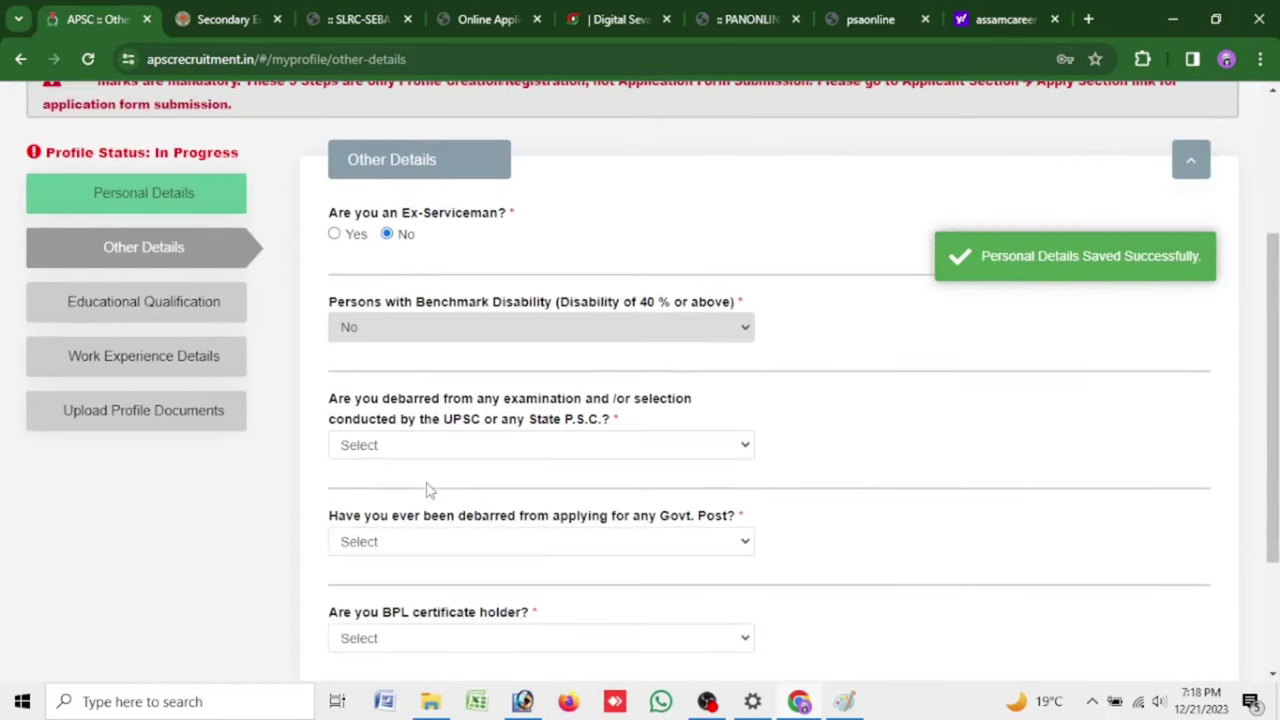
click(476, 447)
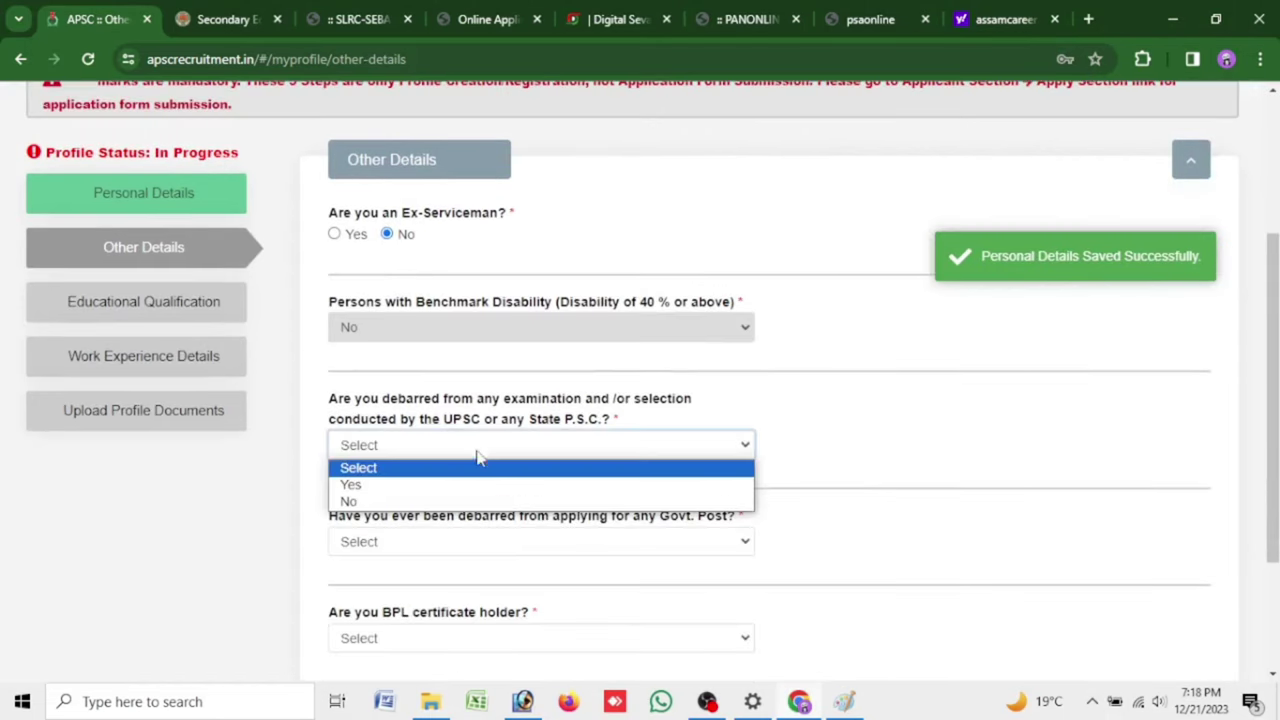
click(486, 501)
scroll(486, 505, down, 3)
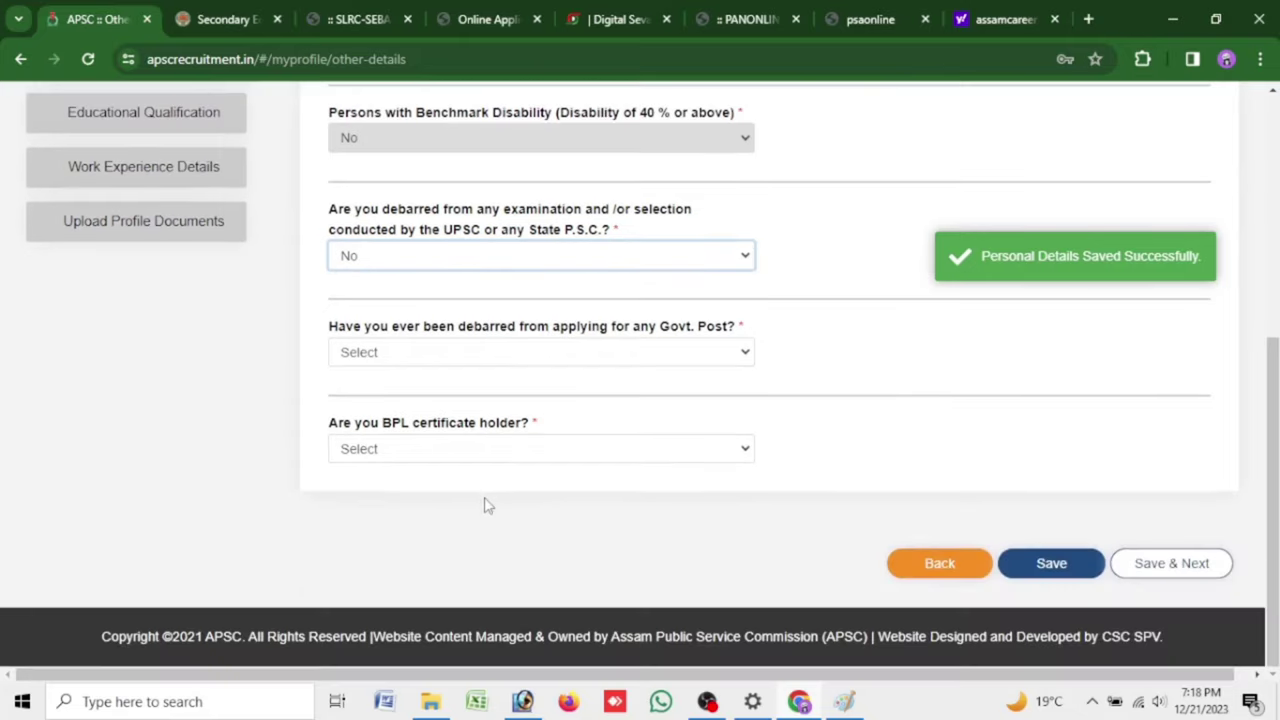
Answer No to Govt. Post debarment and Yes to BPL holder, then save and confirm Other Details
click(532, 354)
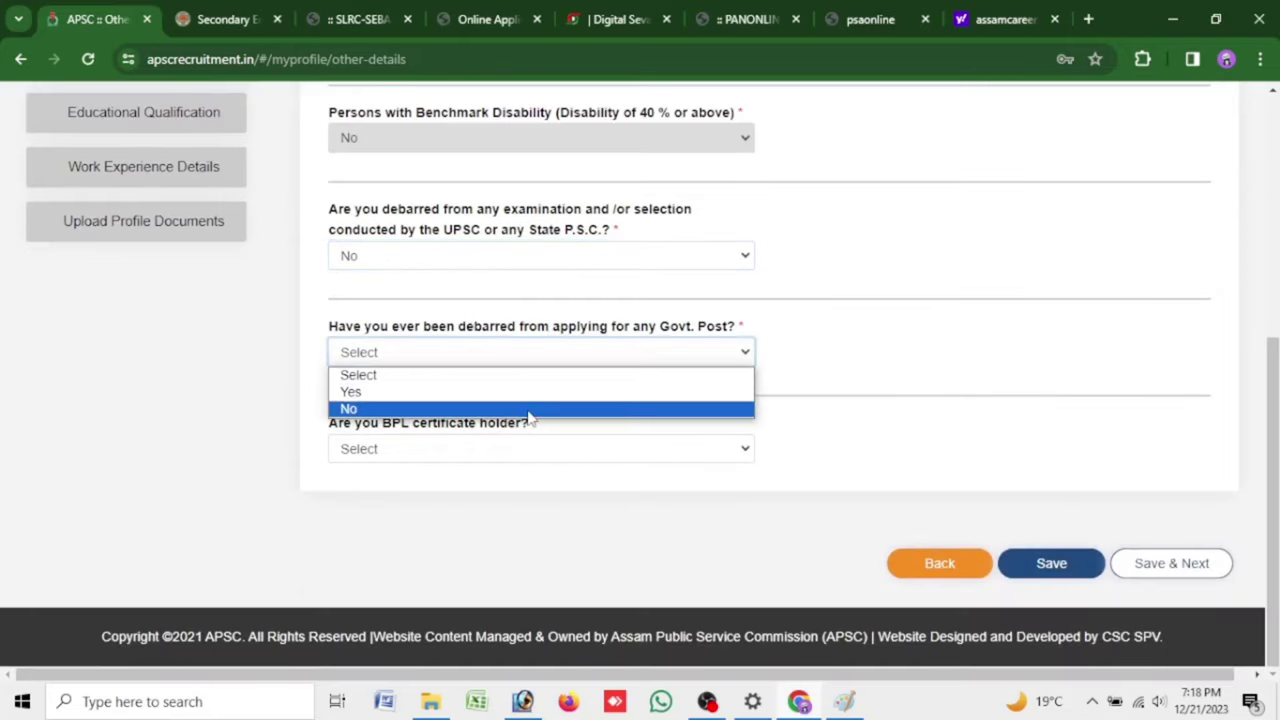
click(530, 410)
click(530, 452)
click(543, 489)
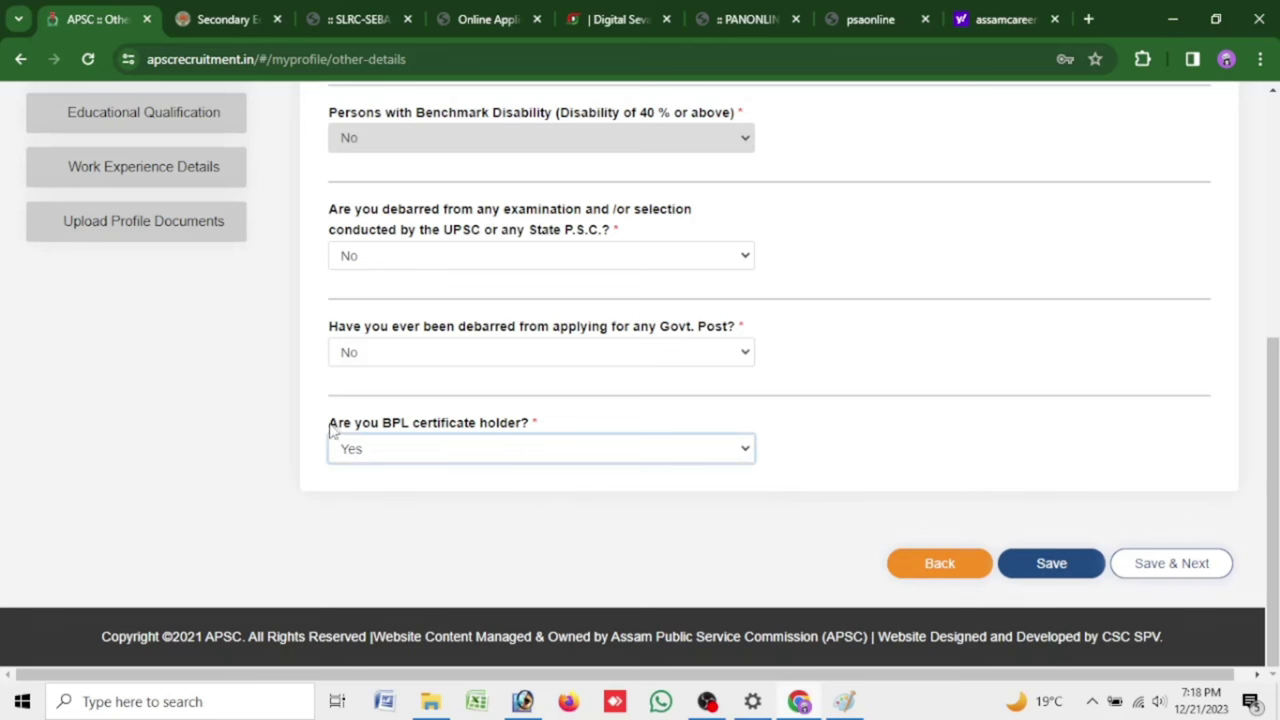
drag(332, 428, 557, 431)
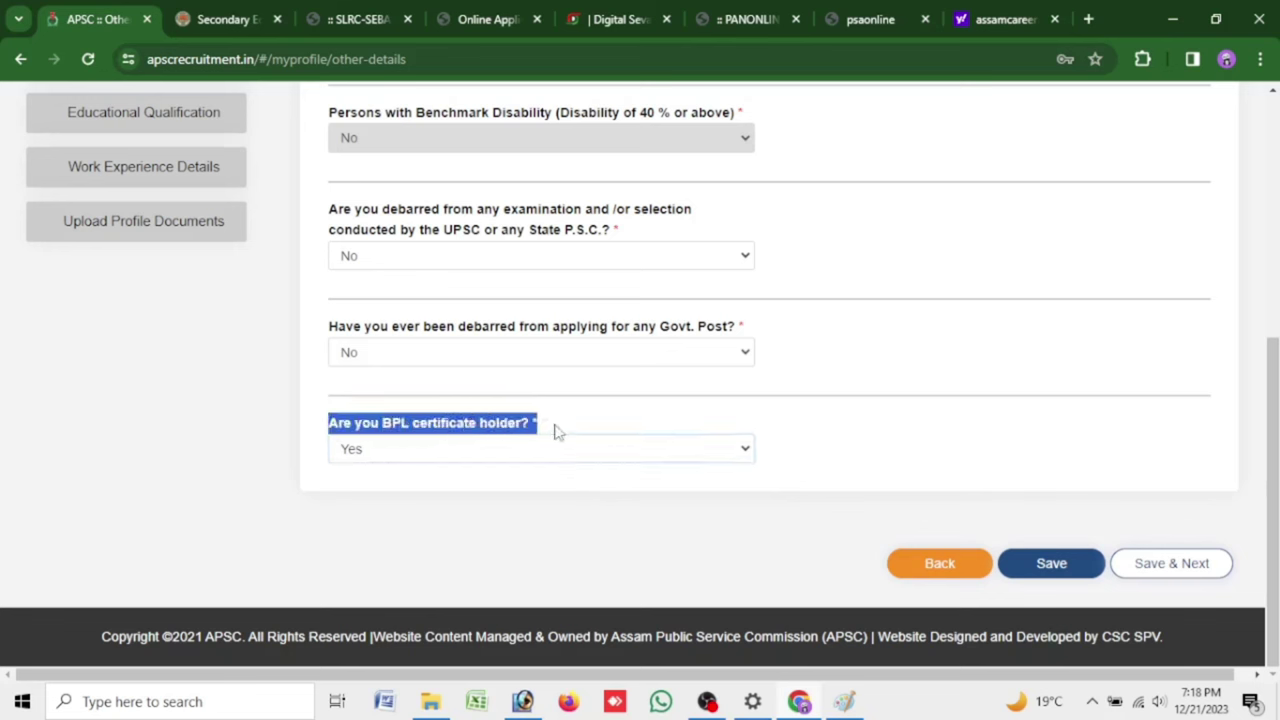
click(1185, 569)
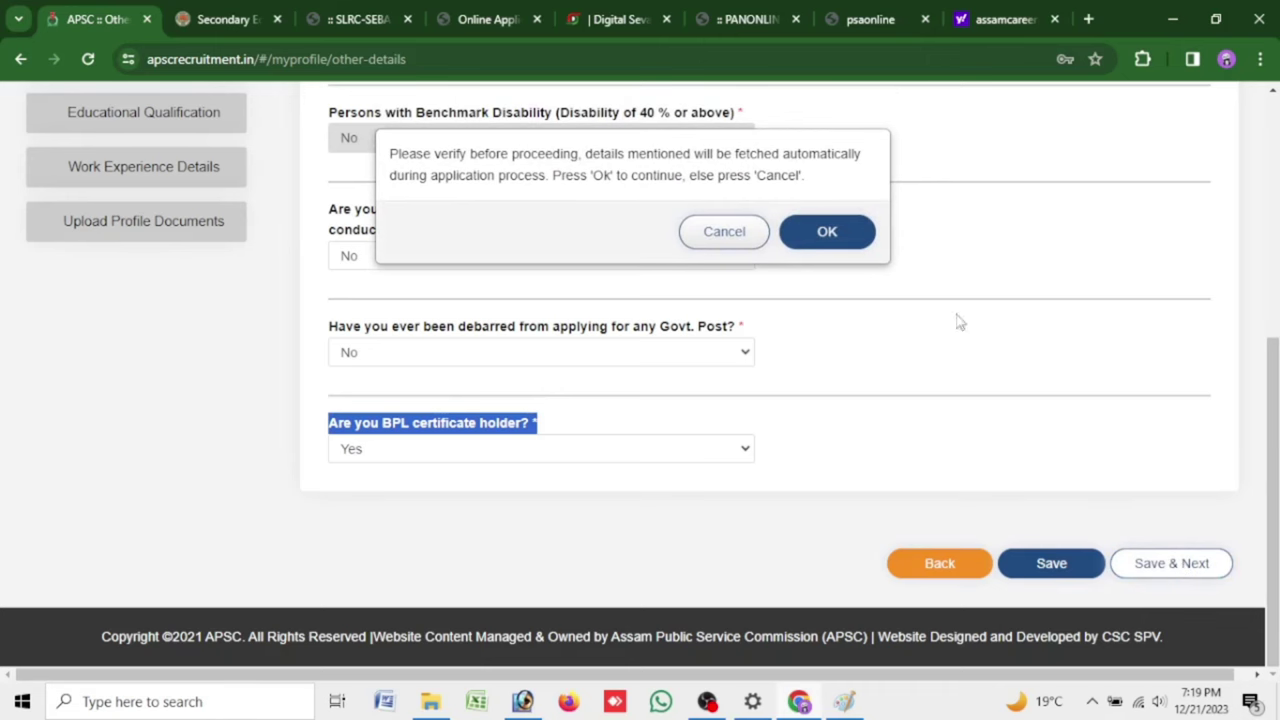
click(846, 236)
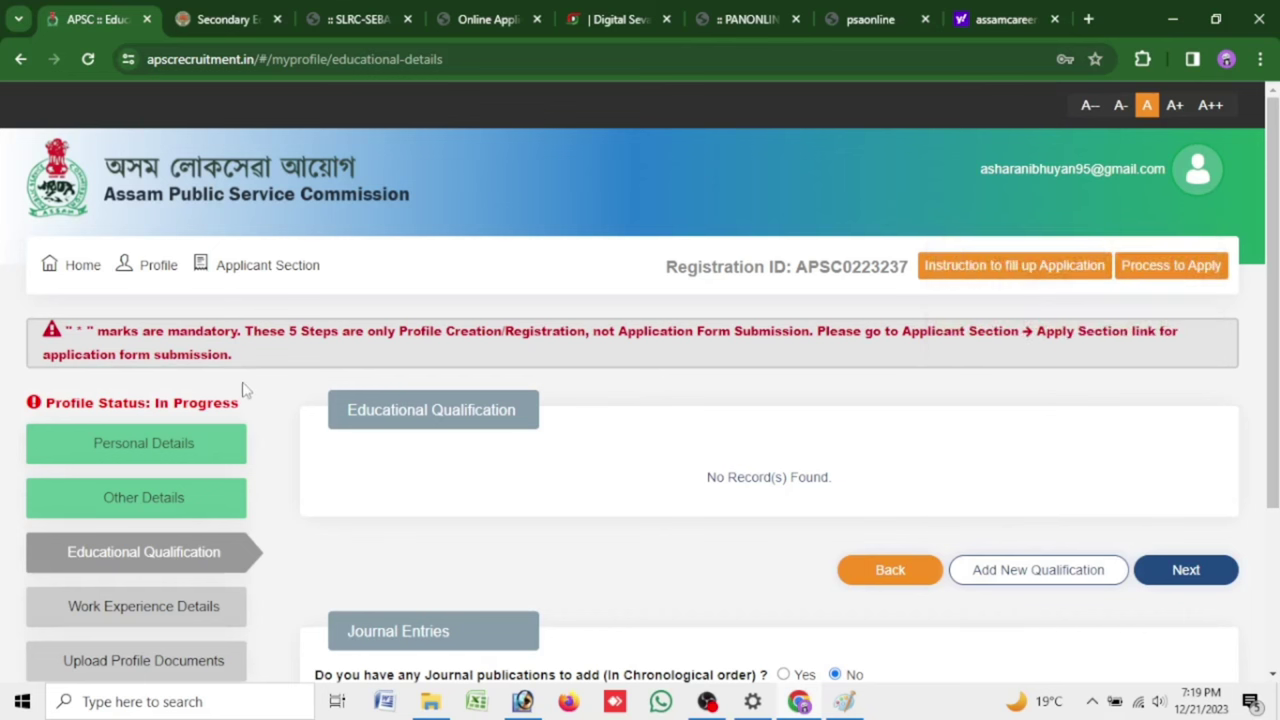
drag(343, 416, 590, 438)
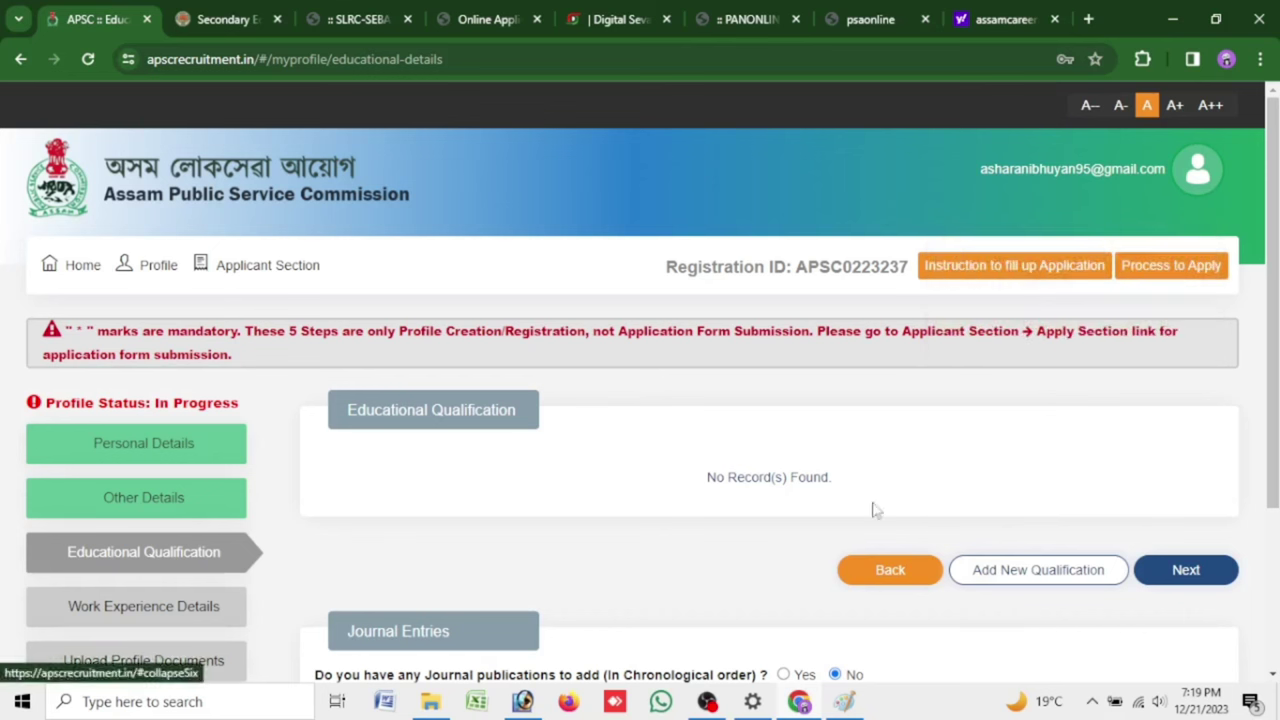
Start a new qualification of type 10th with degree 10th, 10th Subjects, state ASSAM
click(1068, 574)
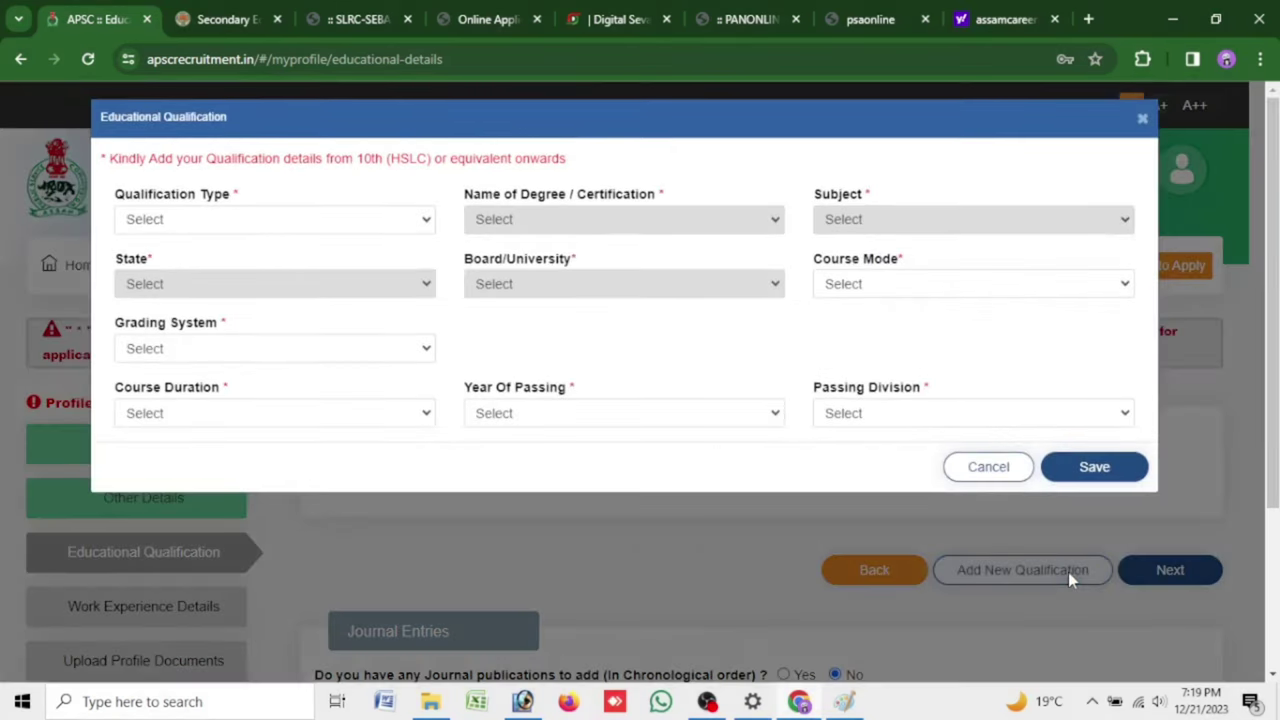
click(220, 224)
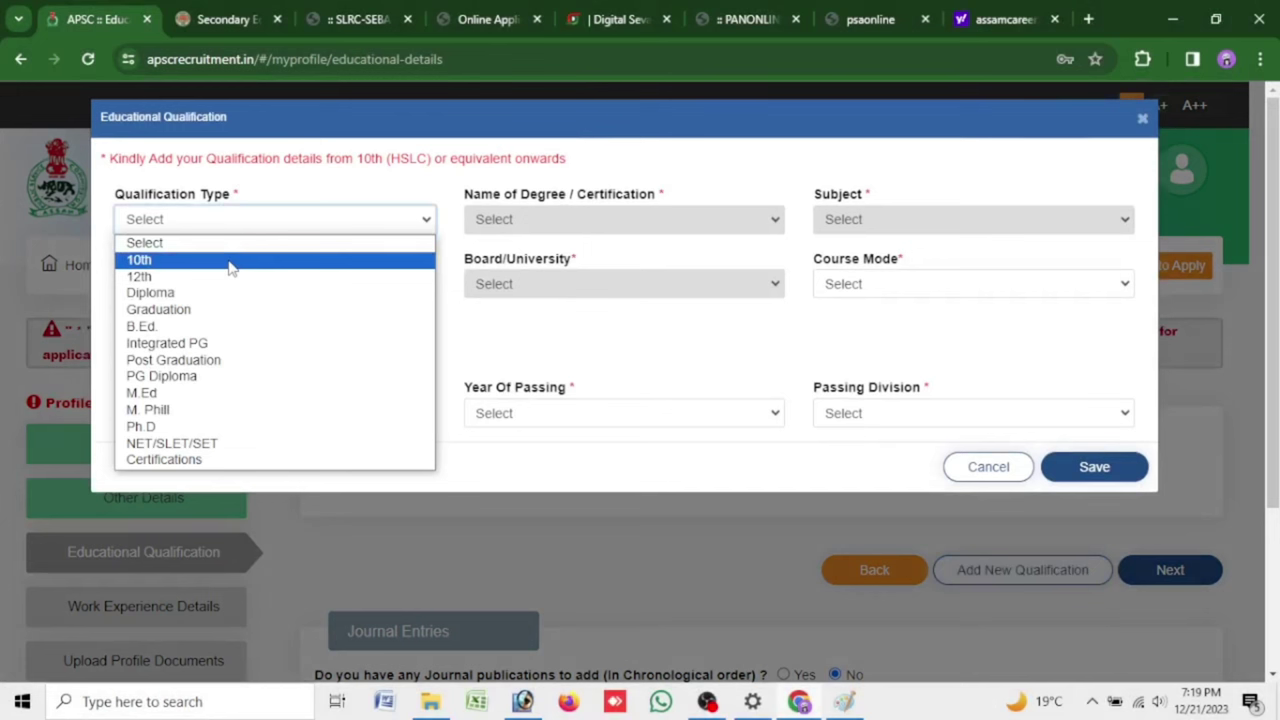
click(229, 262)
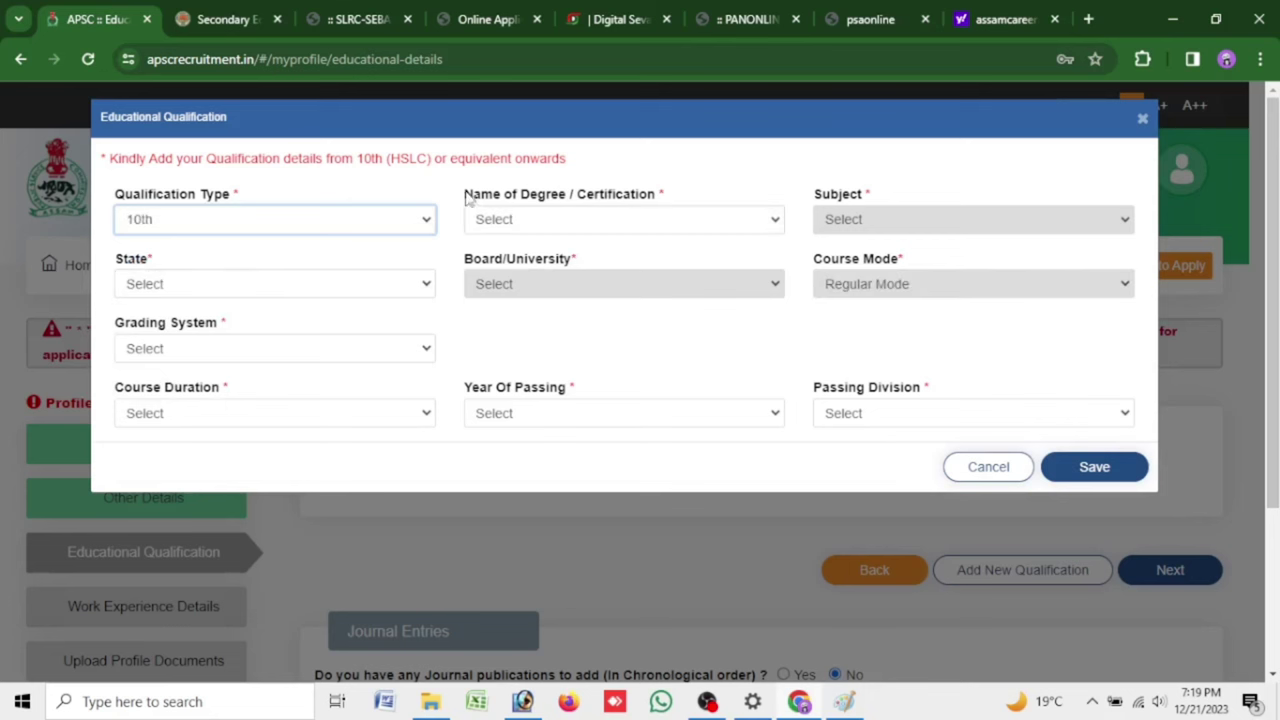
drag(466, 194, 666, 197)
click(660, 232)
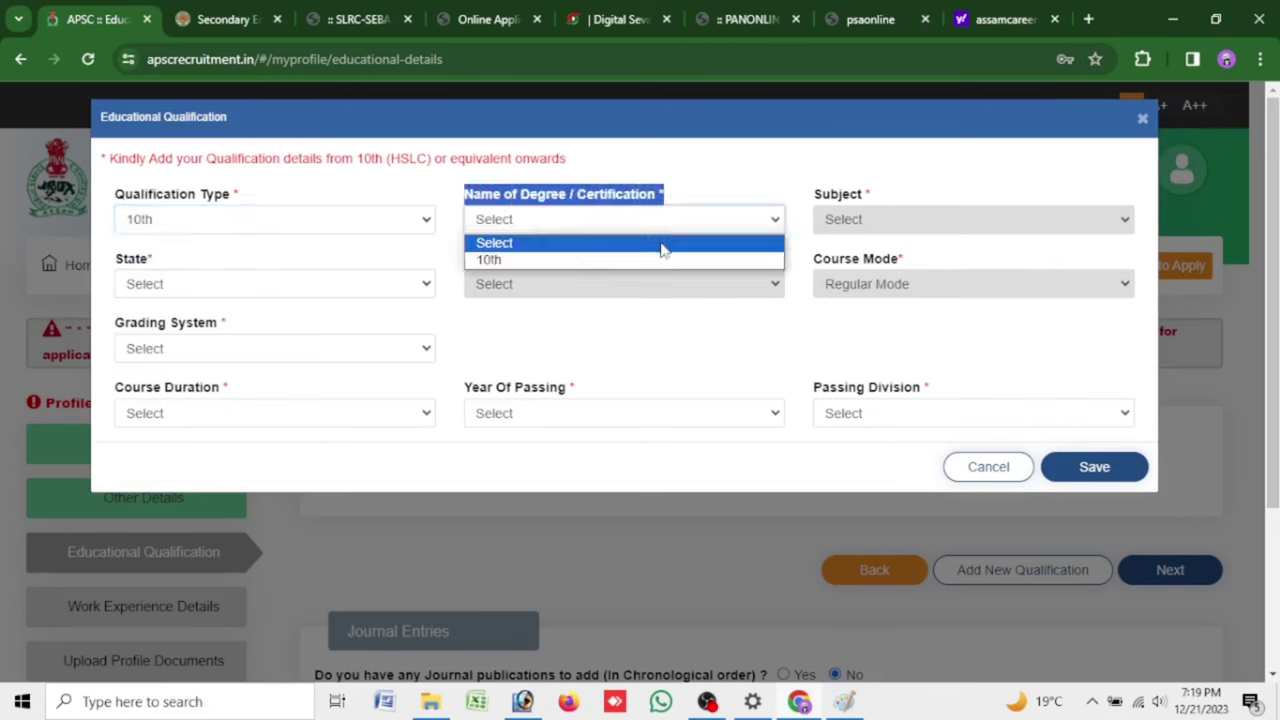
click(663, 270)
click(658, 218)
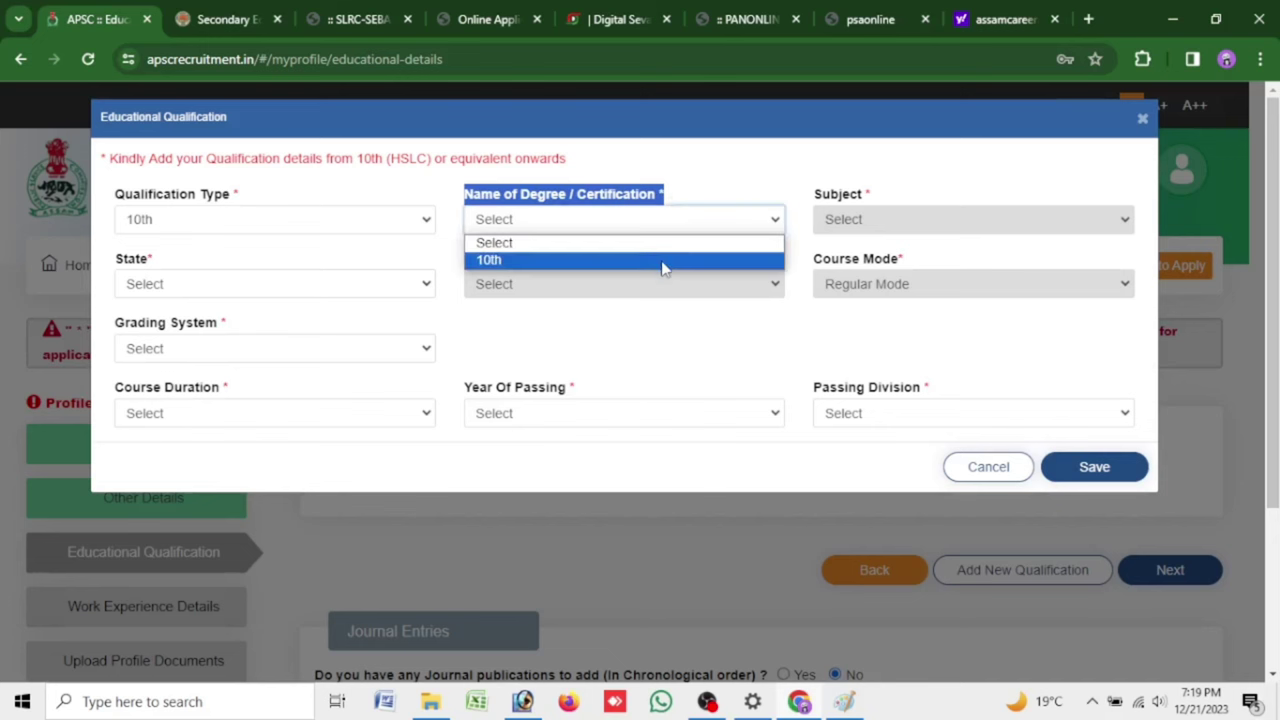
click(663, 262)
click(871, 218)
click(877, 262)
click(297, 287)
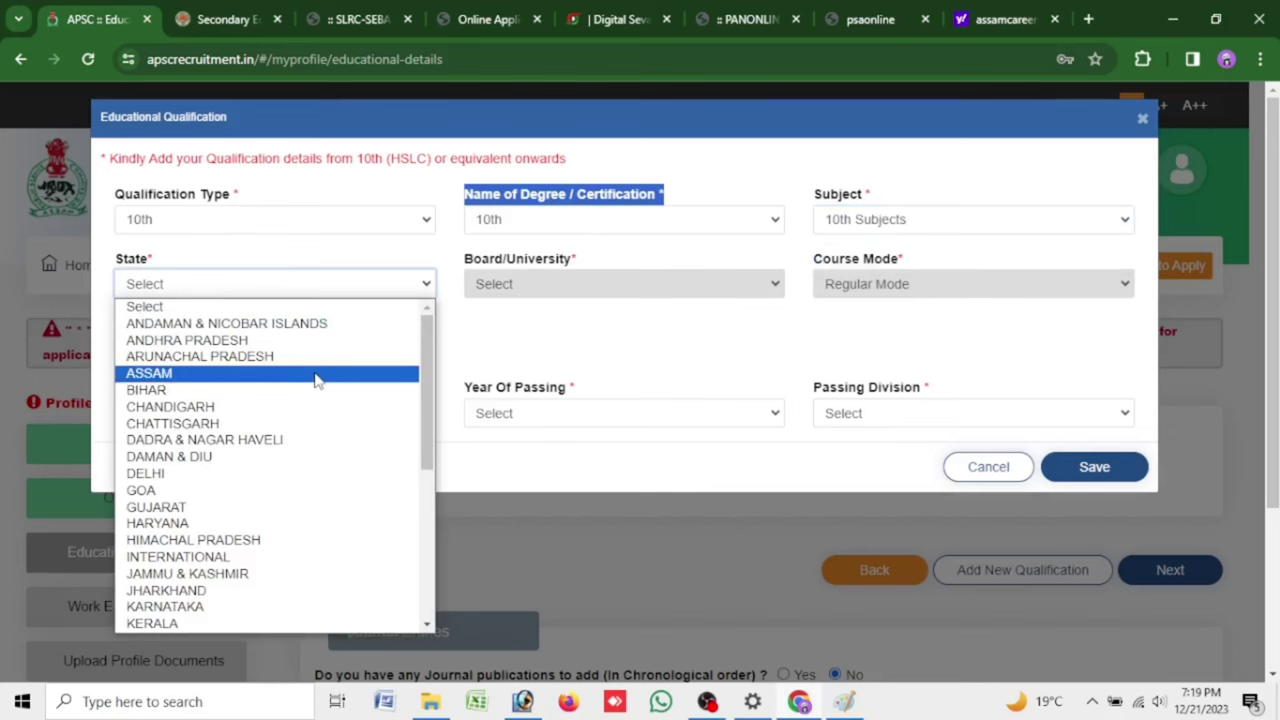
click(314, 374)
Set board SEBA, grade by Marks 345/600, passed 2015 in Second Division, and save
click(577, 286)
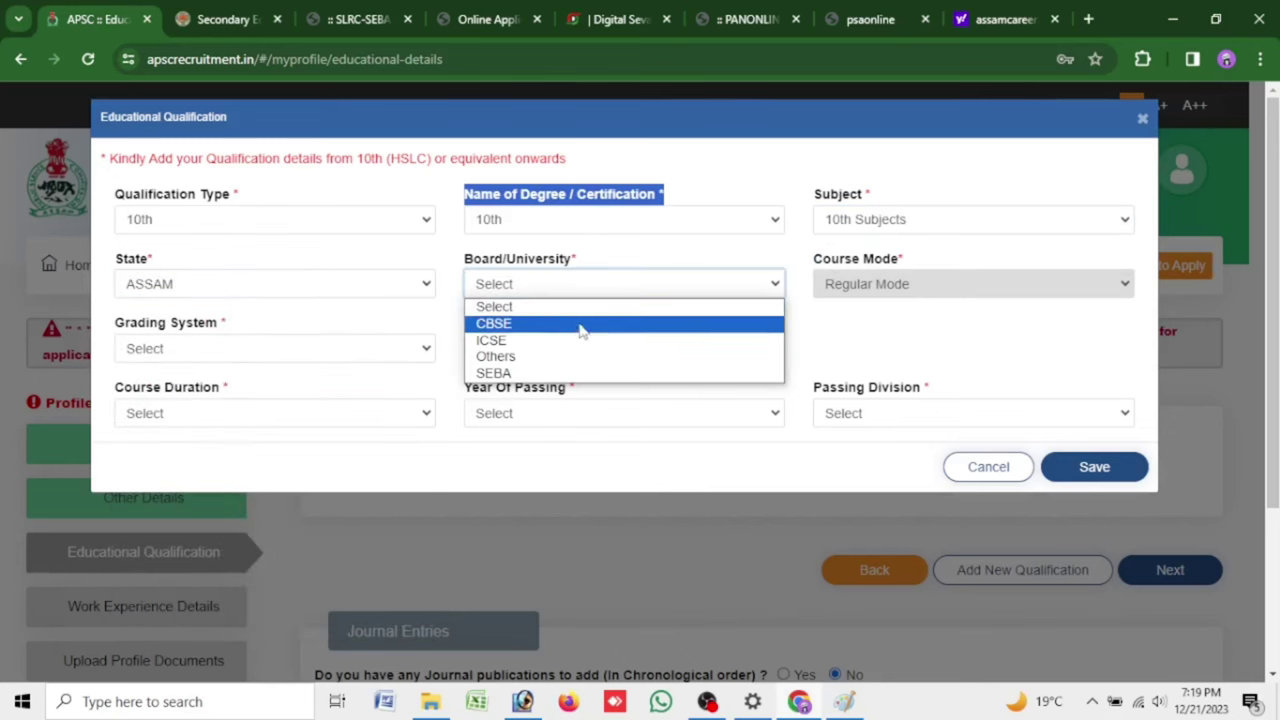
click(580, 373)
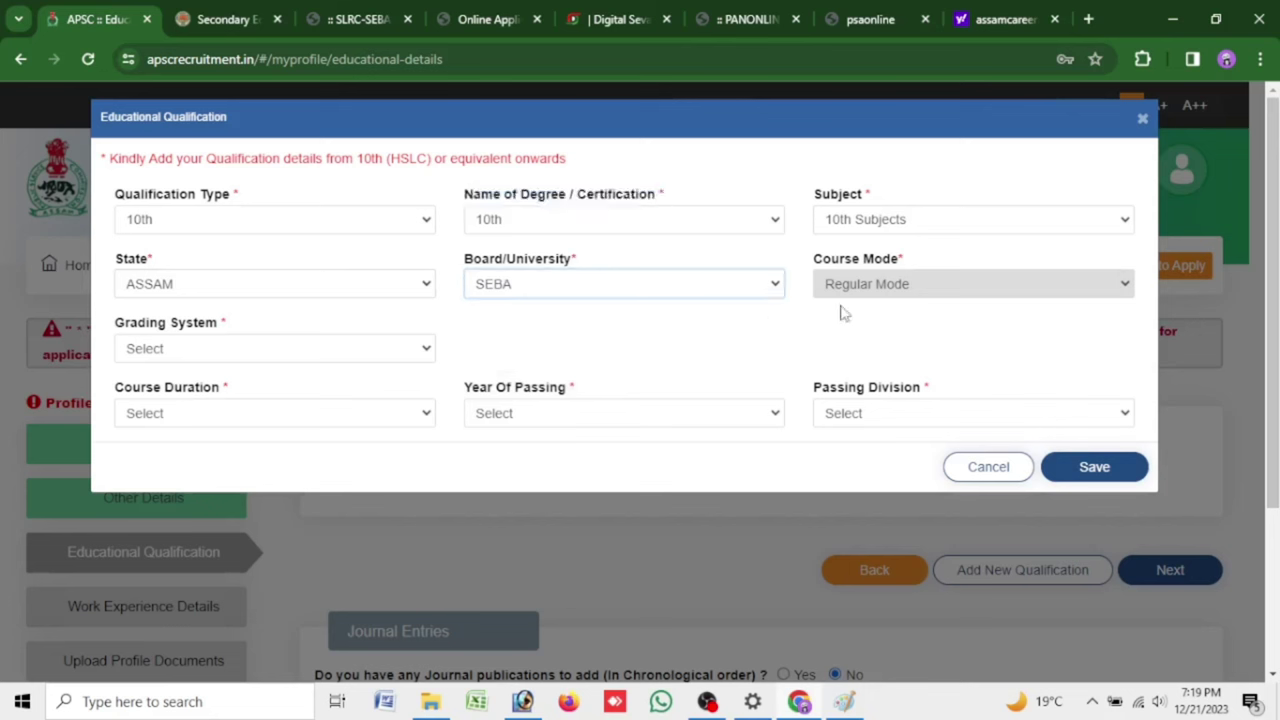
click(265, 356)
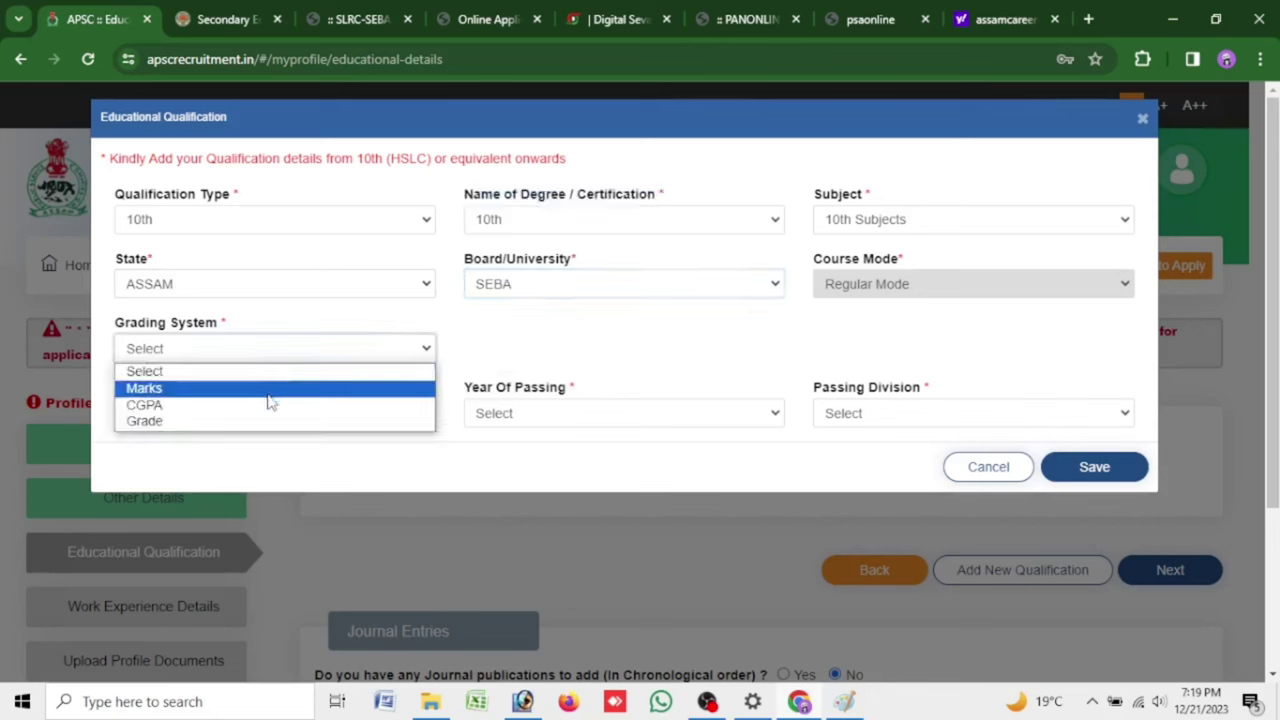
click(276, 390)
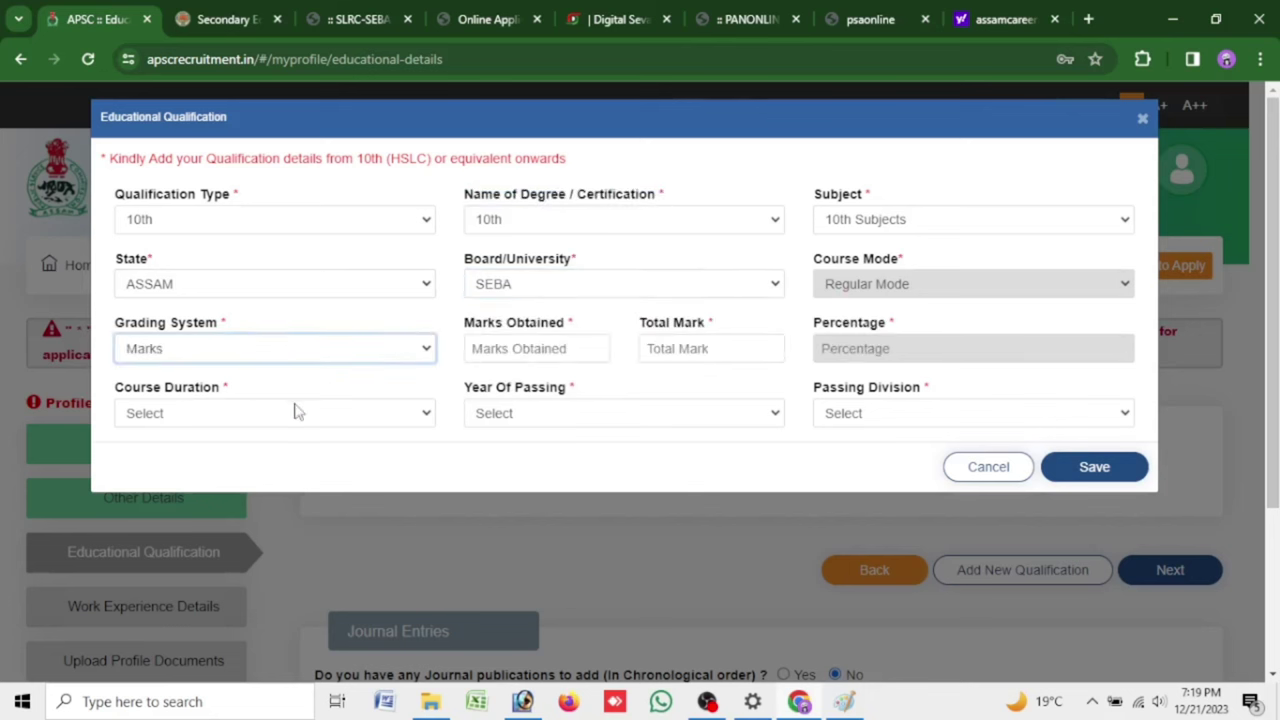
click(580, 348)
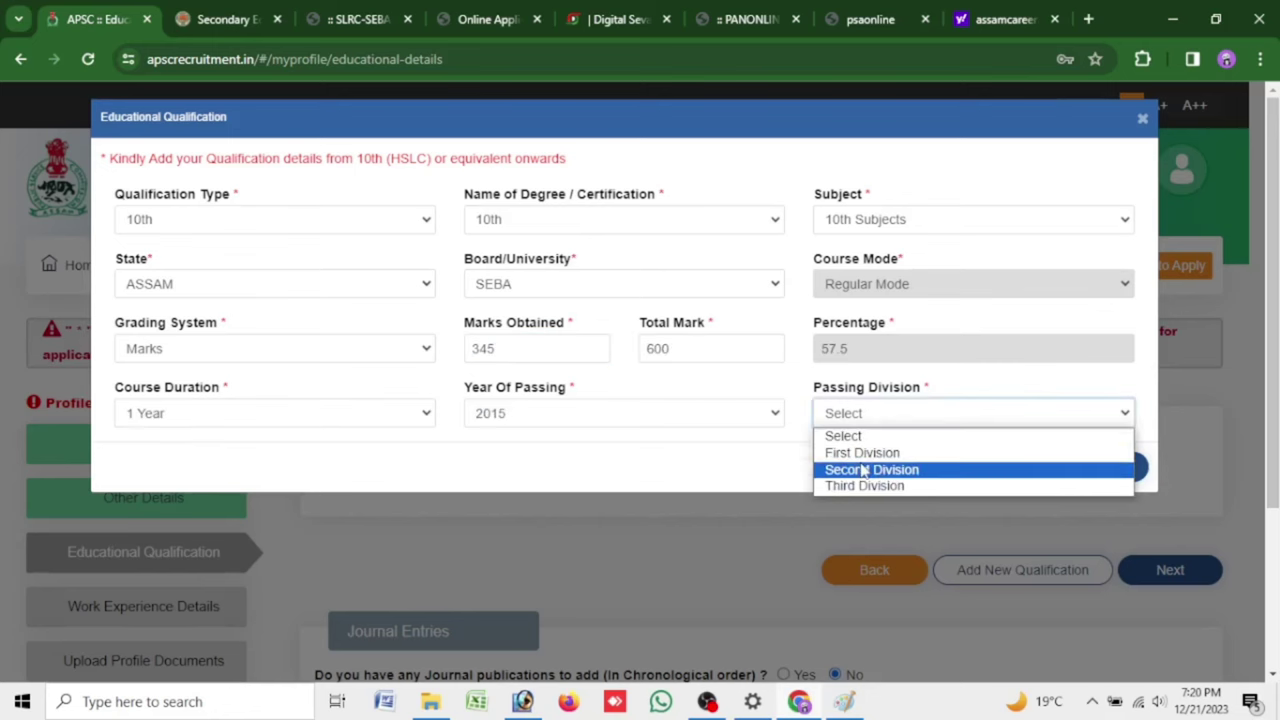
click(815, 470)
click(815, 470)
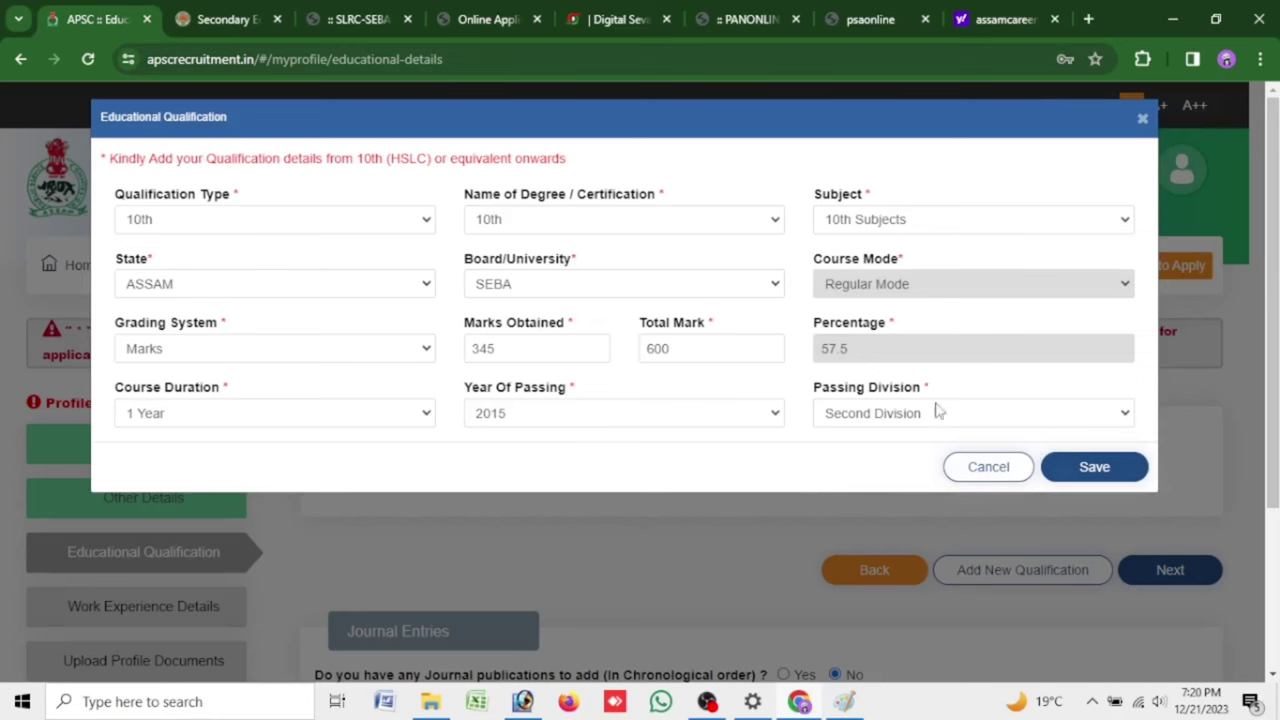
click(1080, 477)
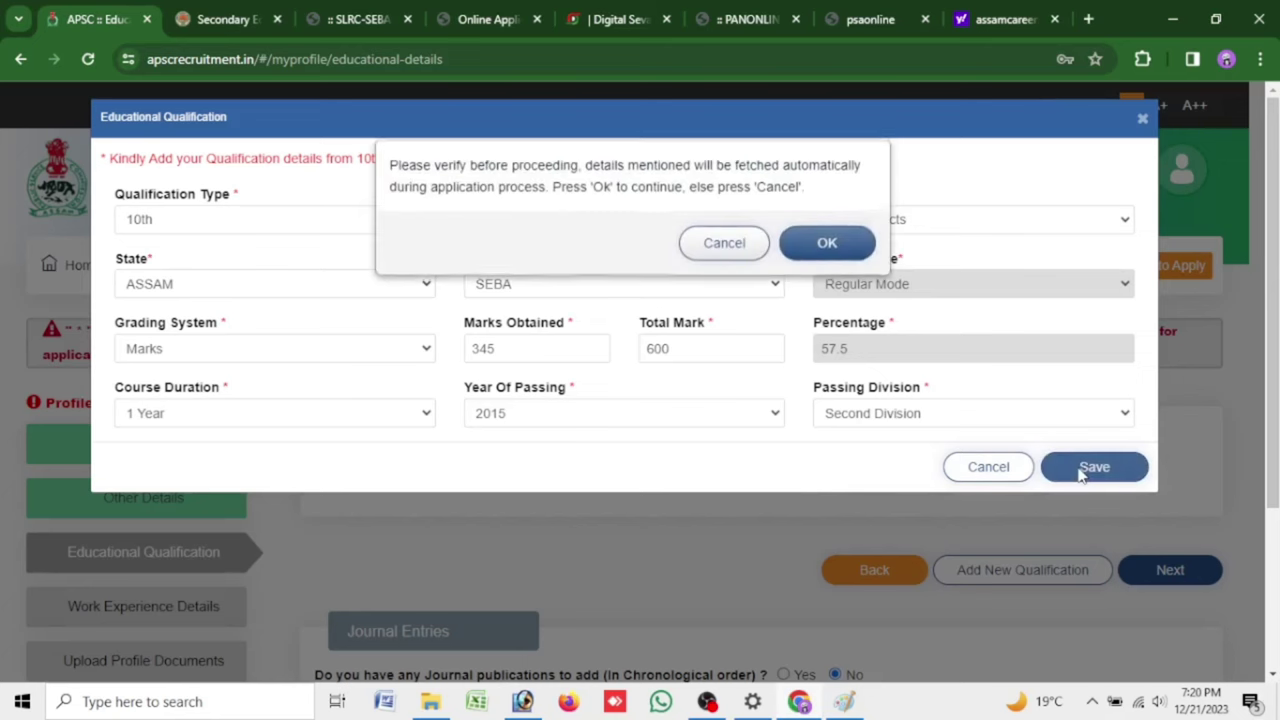
click(837, 237)
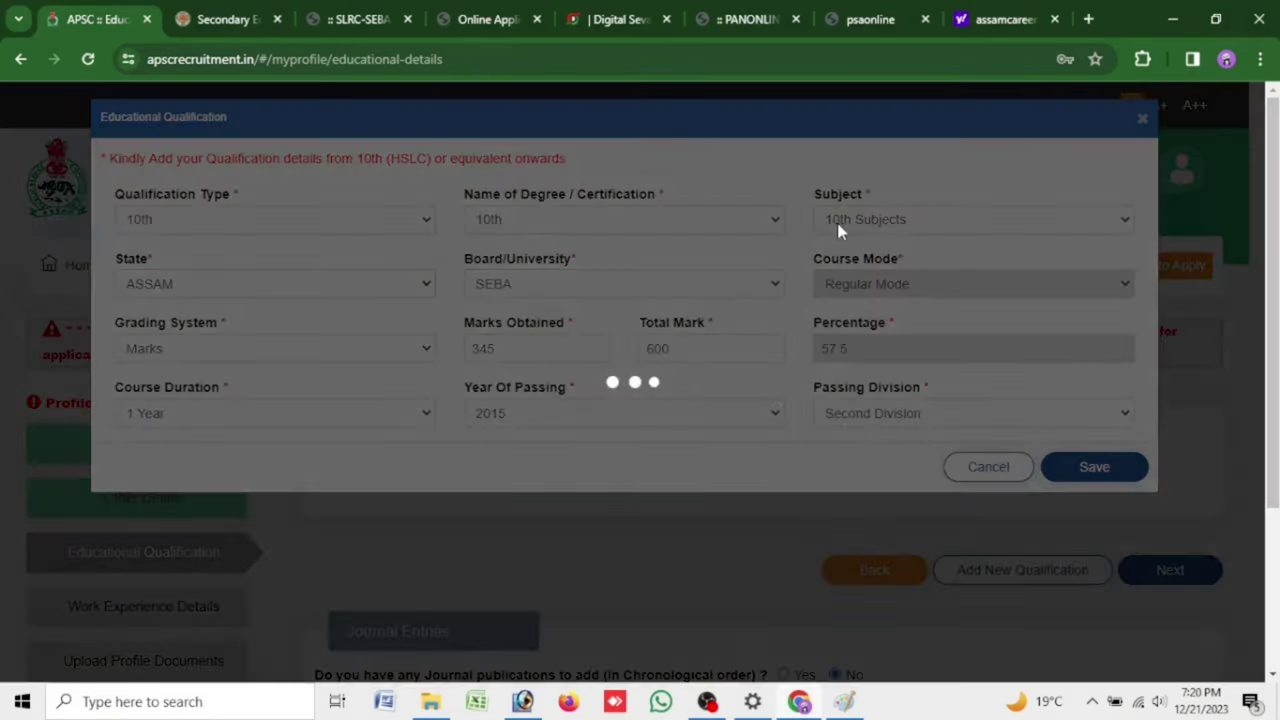
scroll(754, 458, down, 1)
scroll(754, 458, down, 2)
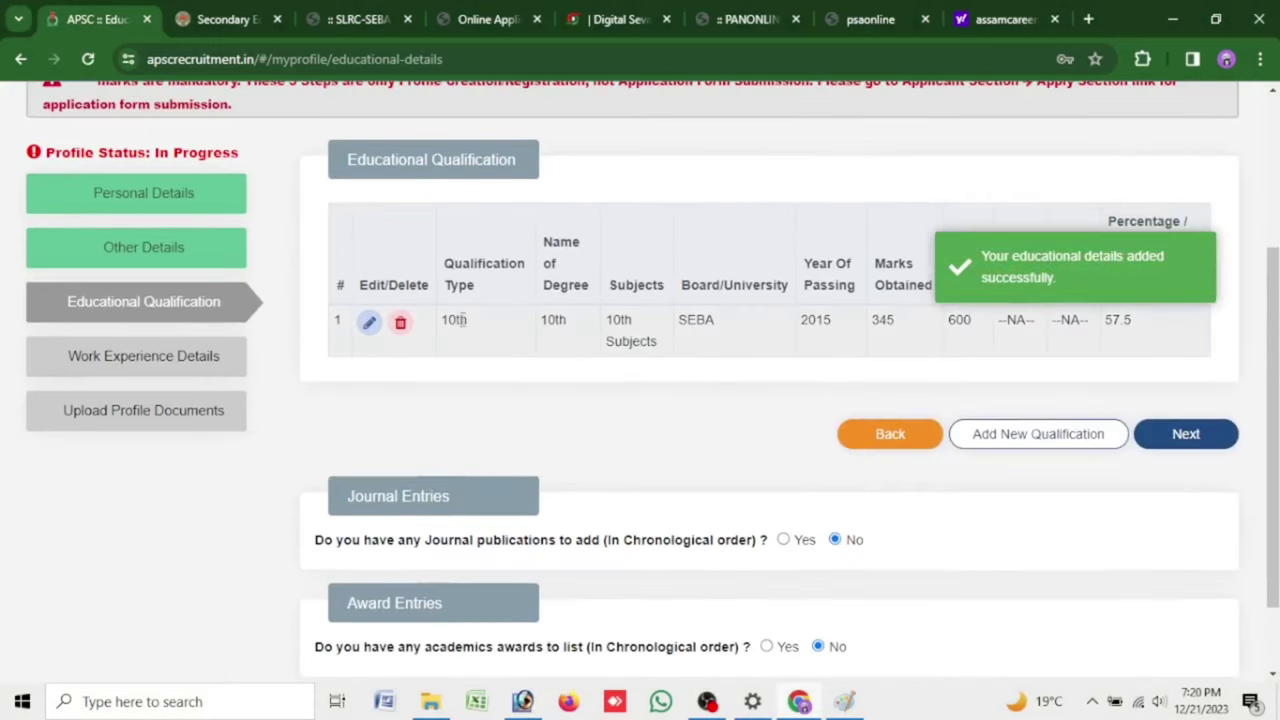
click(1021, 436)
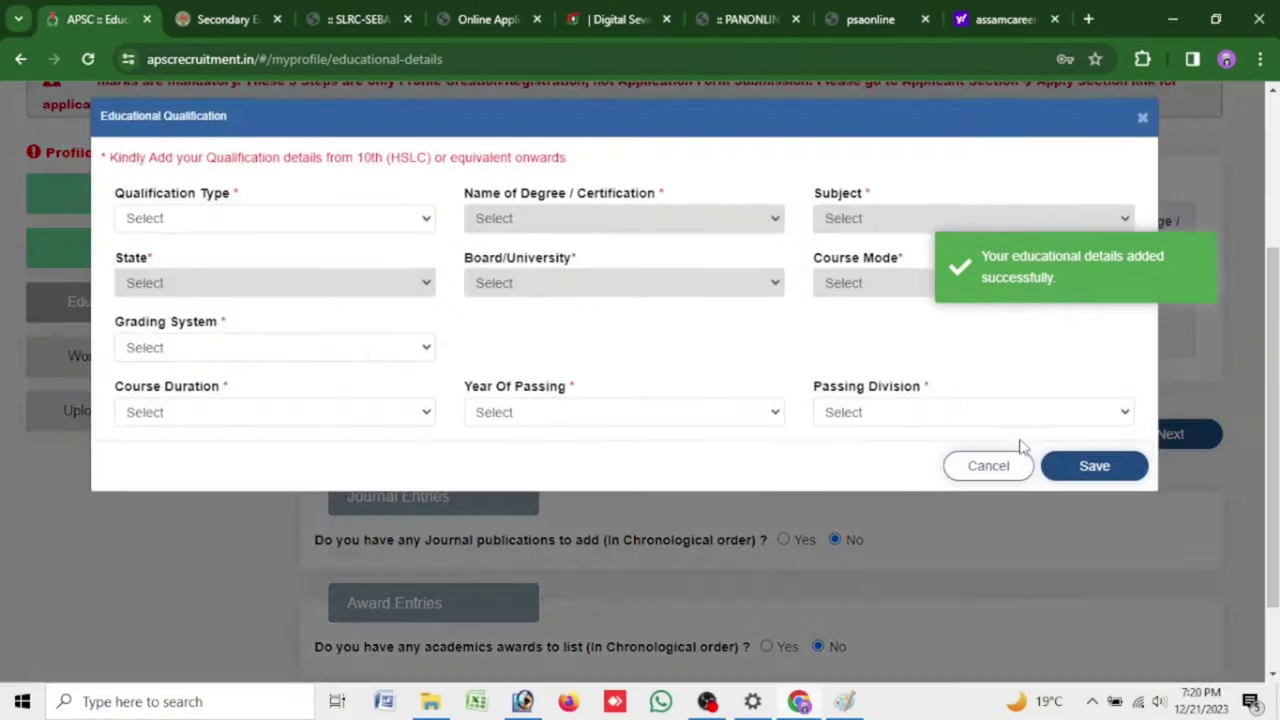
Set the qualification to 12th, Arts/Humanities, state ASSAM, board AHSEC
click(348, 226)
click(350, 276)
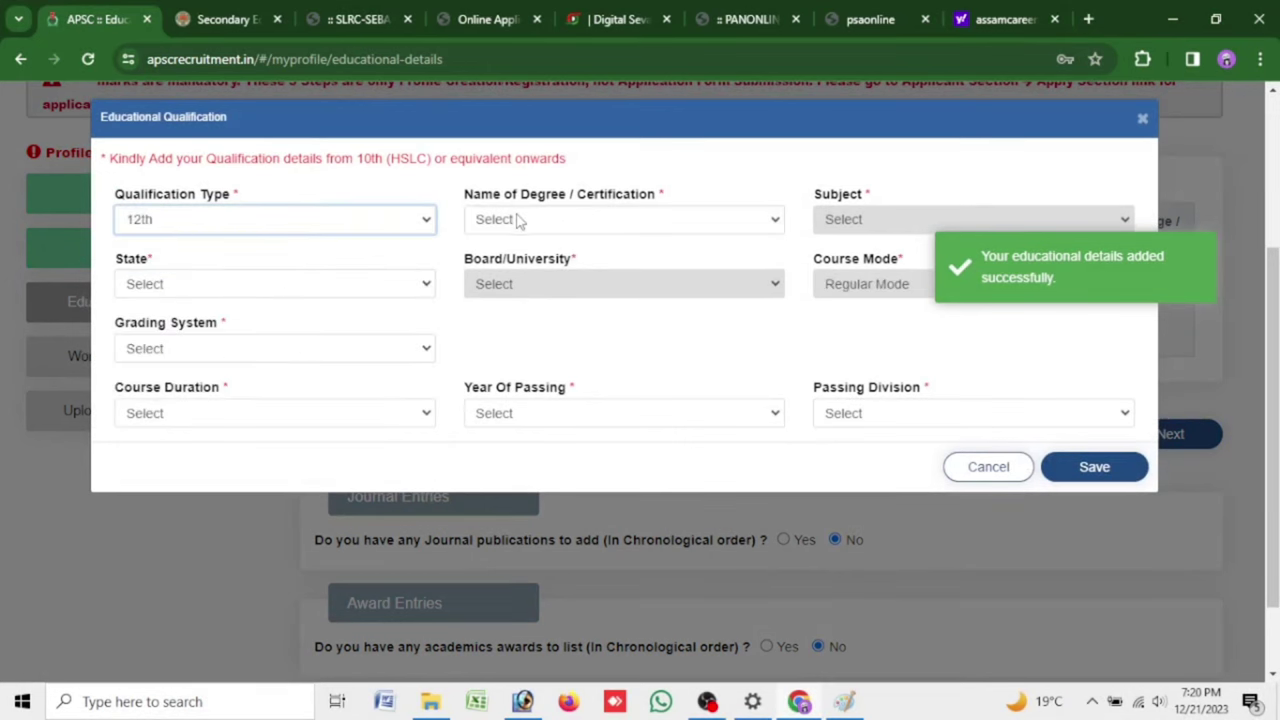
click(520, 220)
click(520, 262)
click(830, 219)
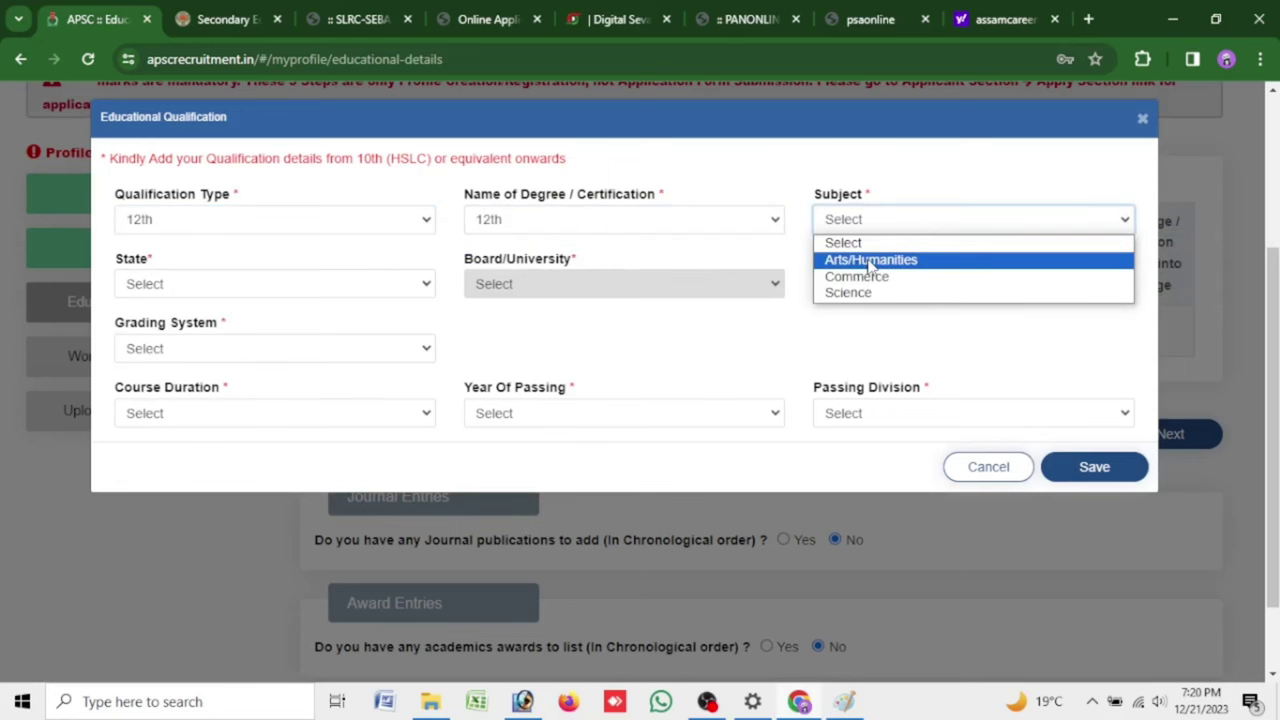
click(870, 260)
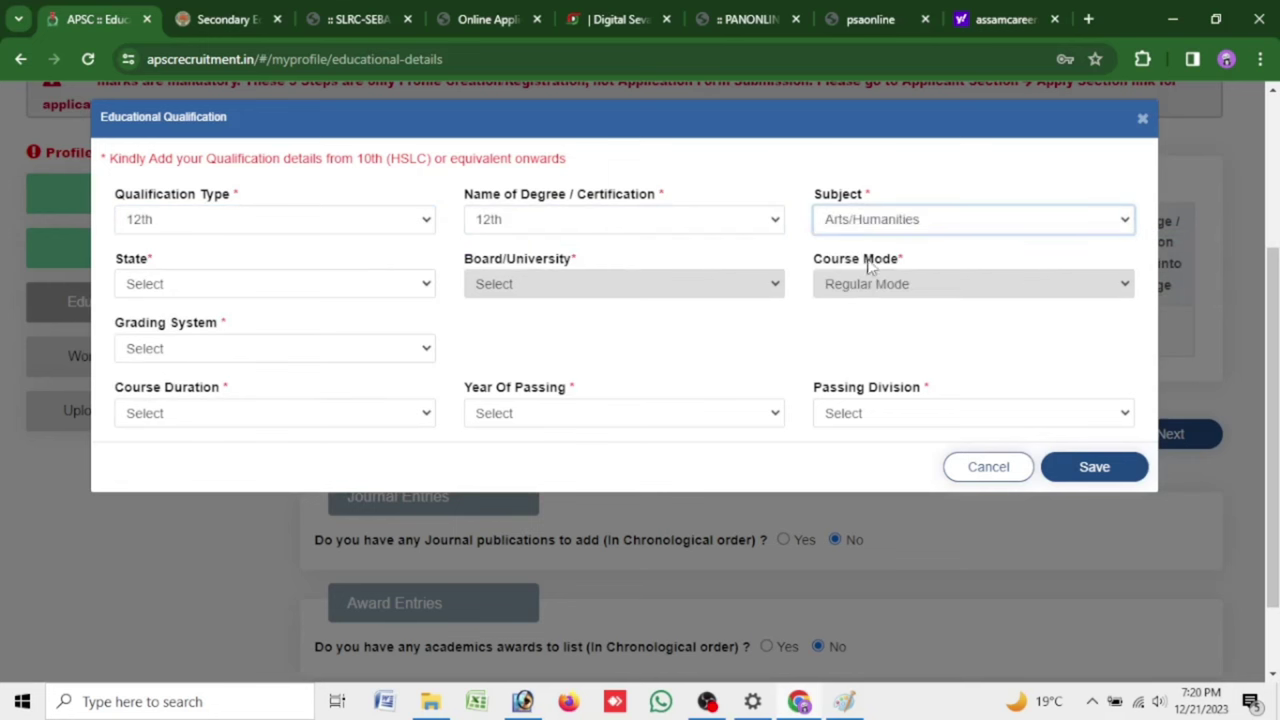
click(270, 285)
click(290, 374)
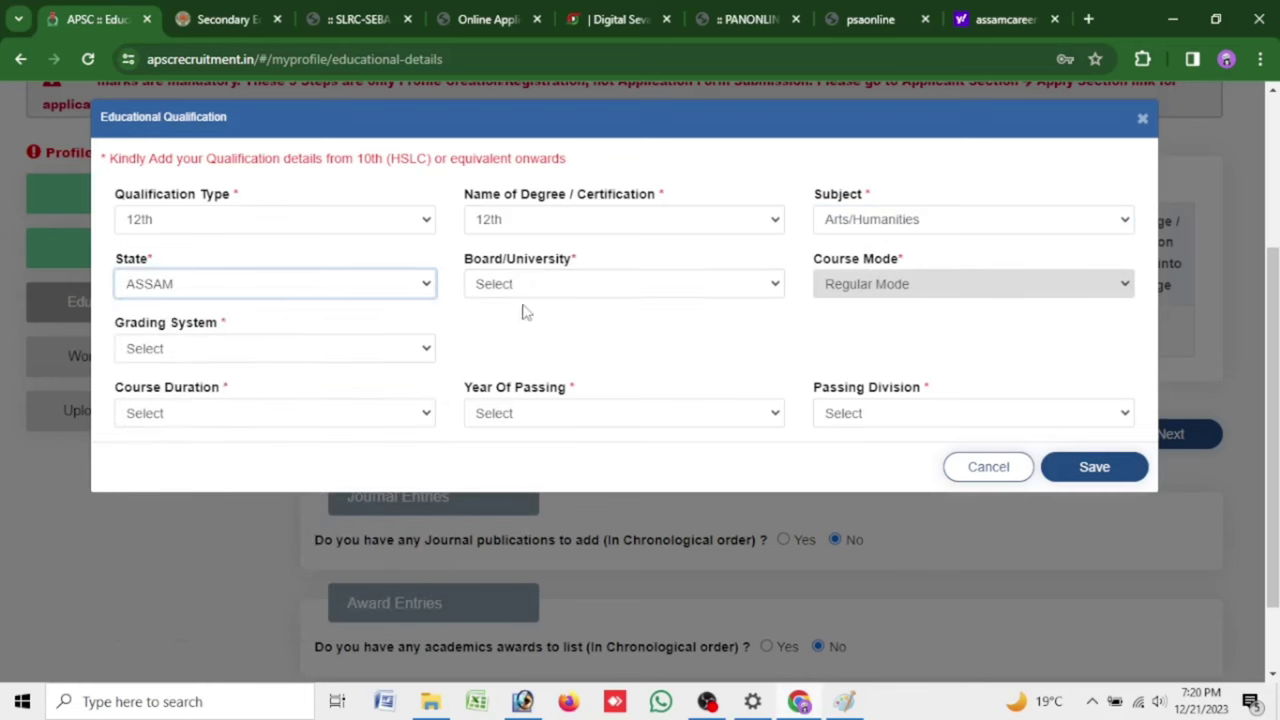
click(535, 288)
key(Escape)
key(Down)
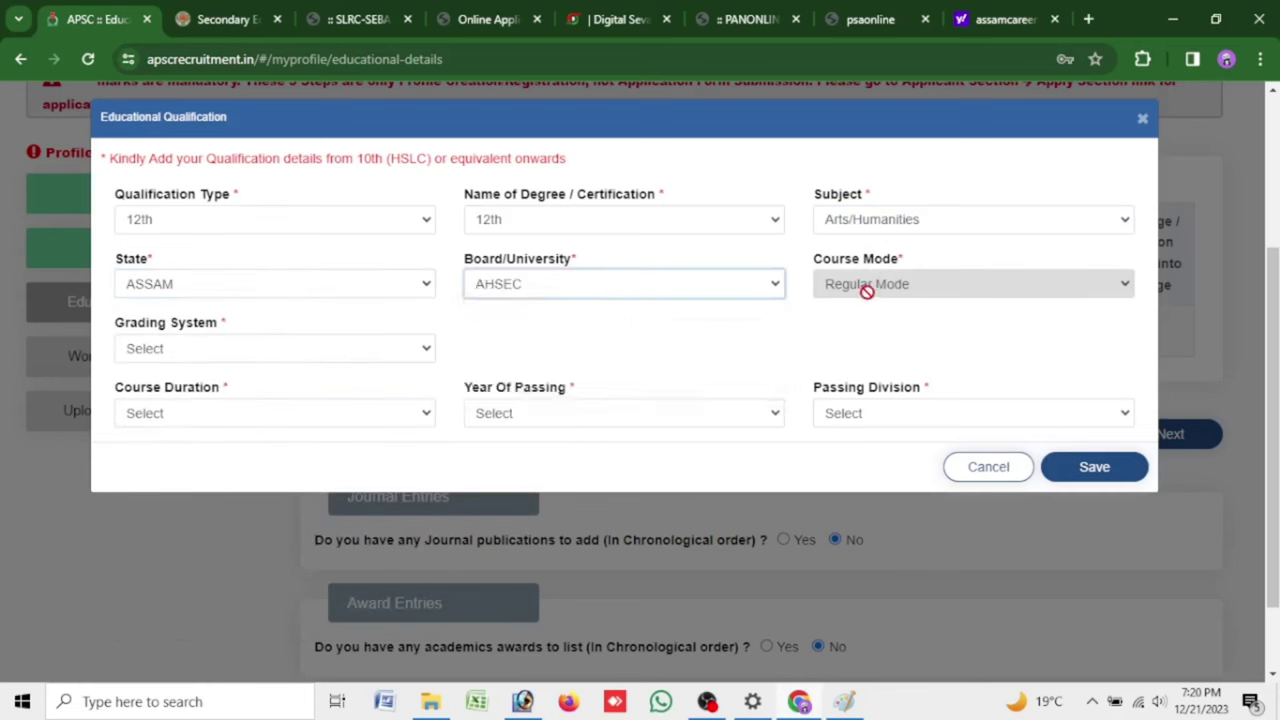
Grade the 12th result by Marks: 312 obtained out of 500
click(318, 350)
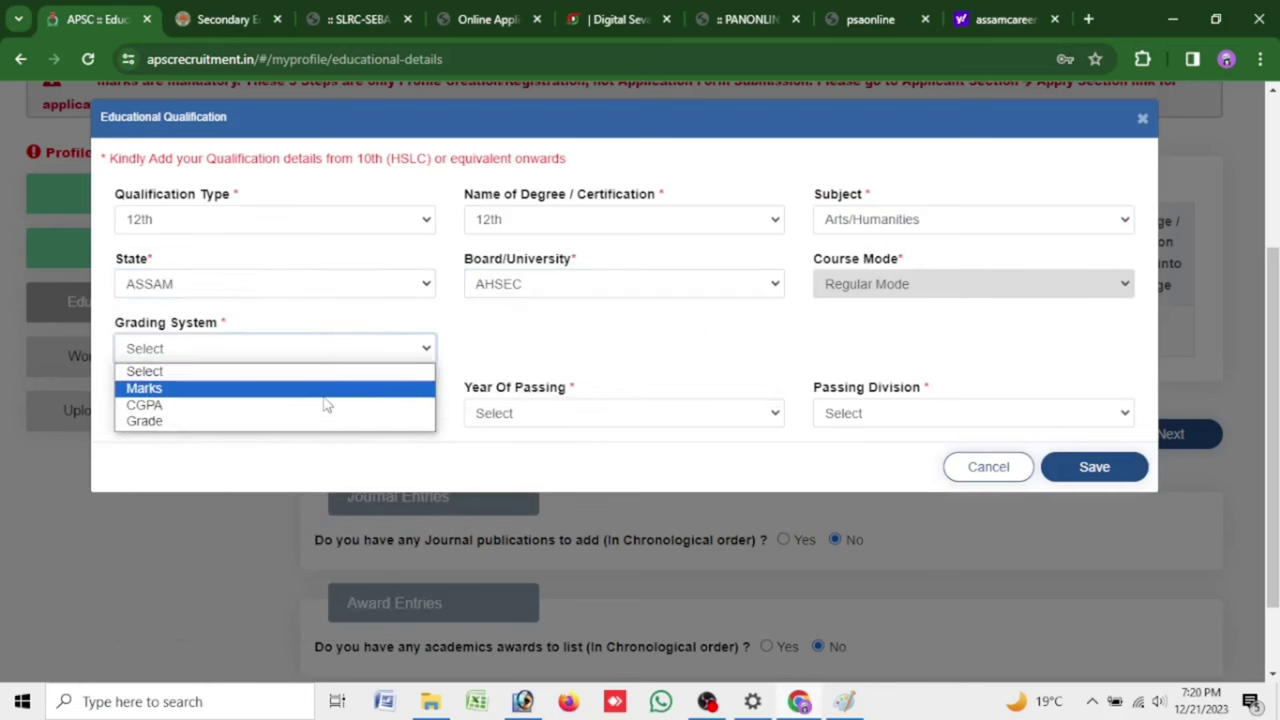
click(300, 389)
click(524, 360)
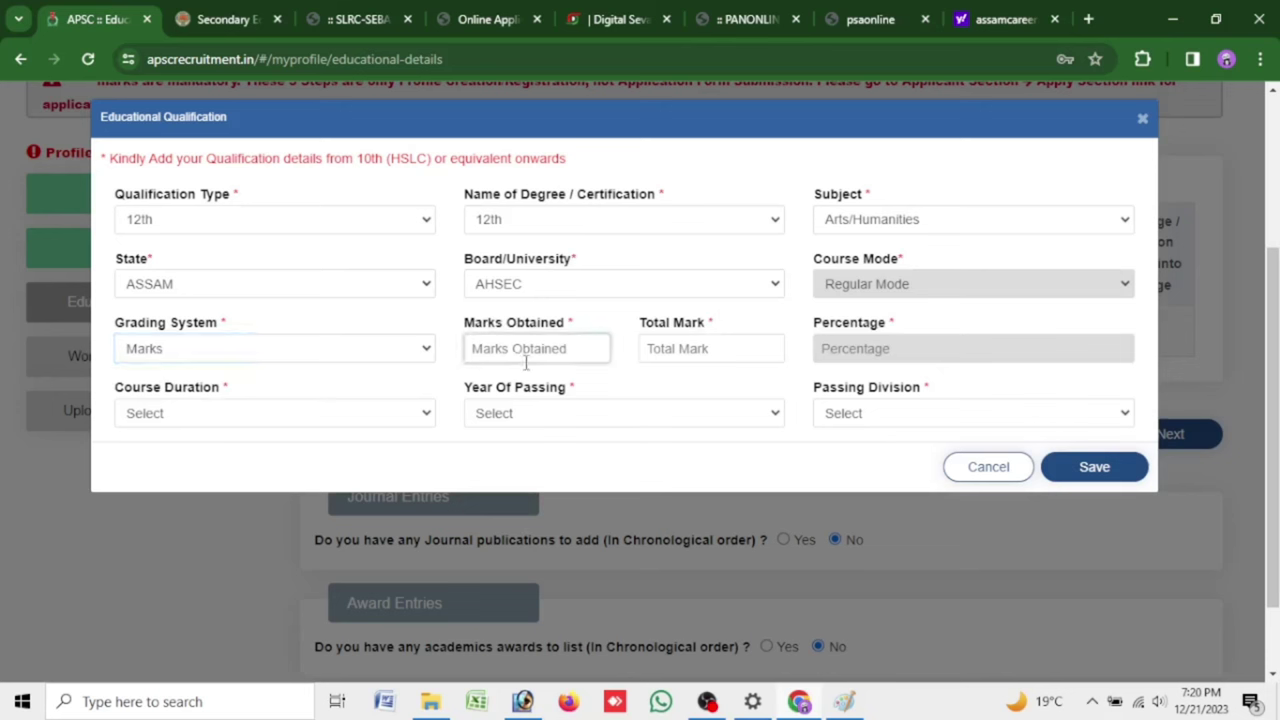
text(312)
key(Tab)
text(5)
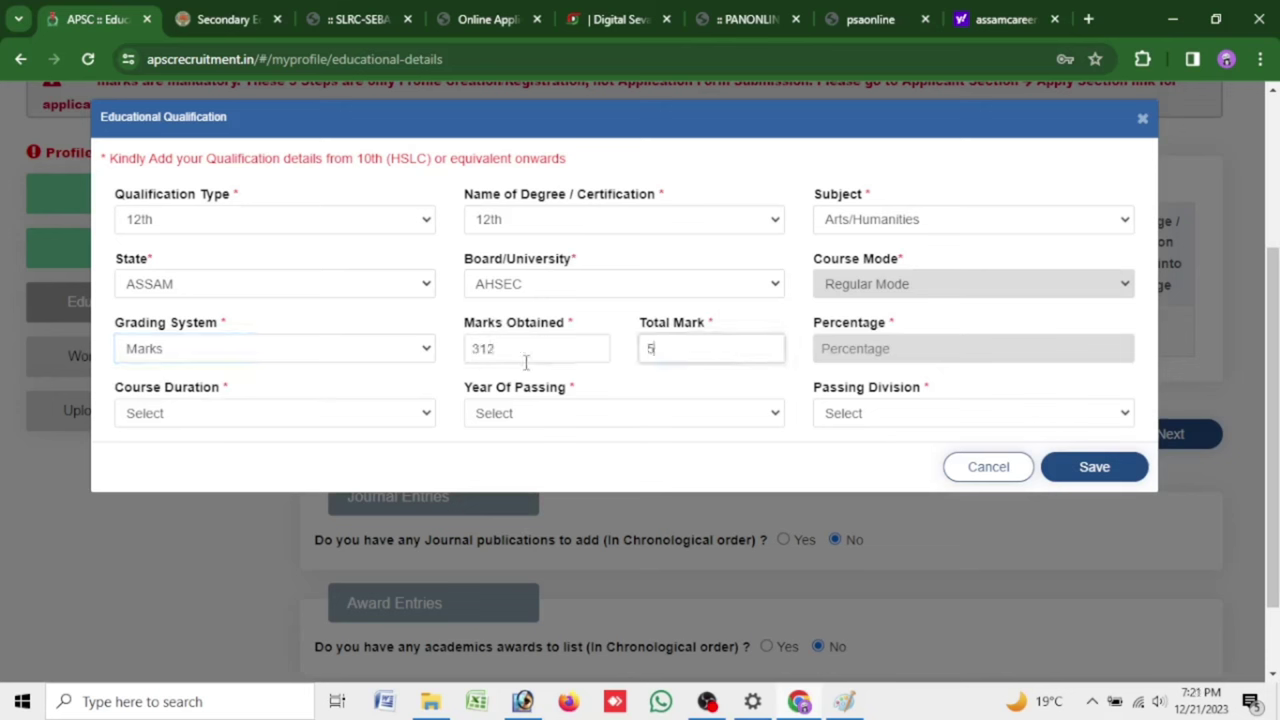
key(Tab)
key(Tab)
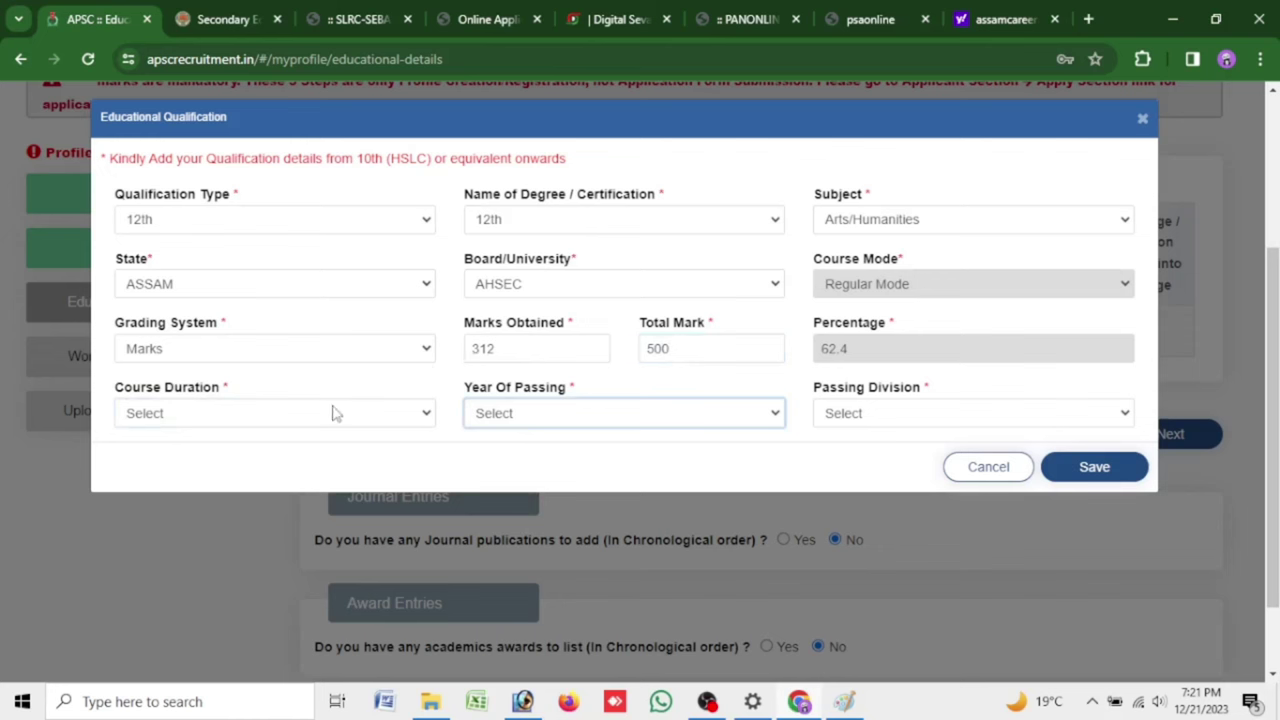
Set duration 2 Years, passing year 2017, First Division, and save the 12th record
click(337, 414)
click(342, 486)
click(569, 420)
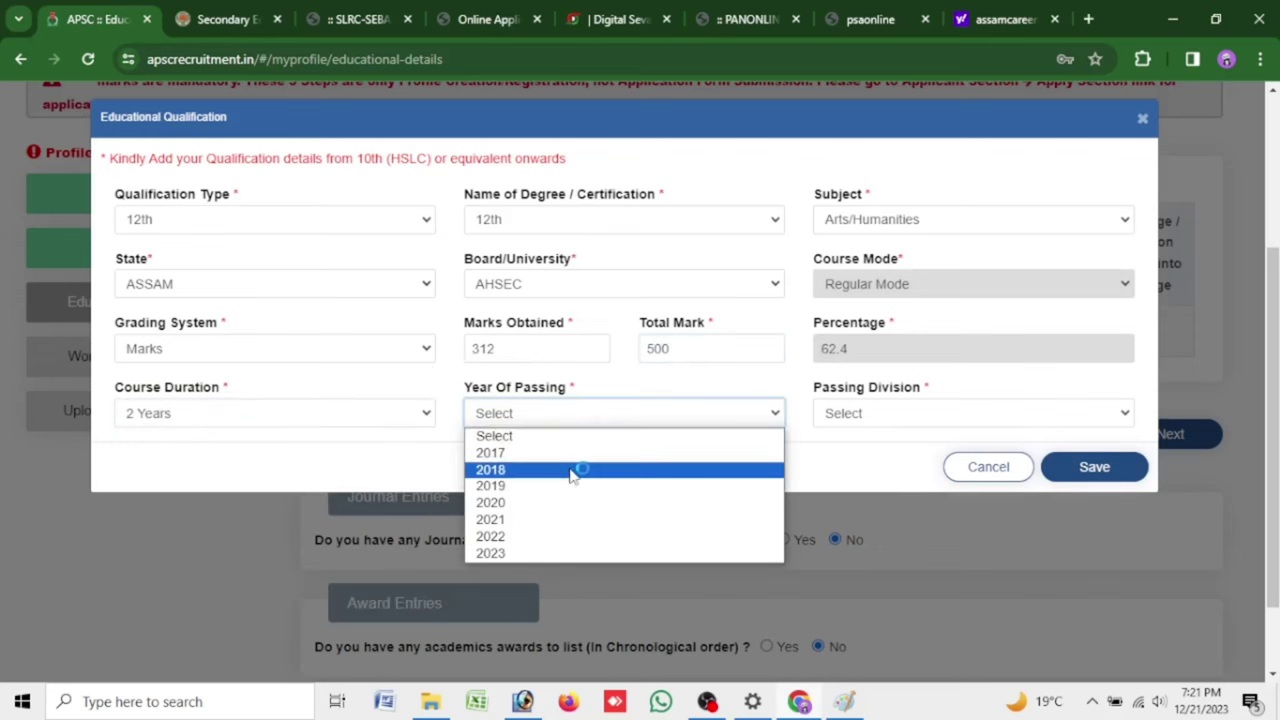
click(577, 458)
click(846, 417)
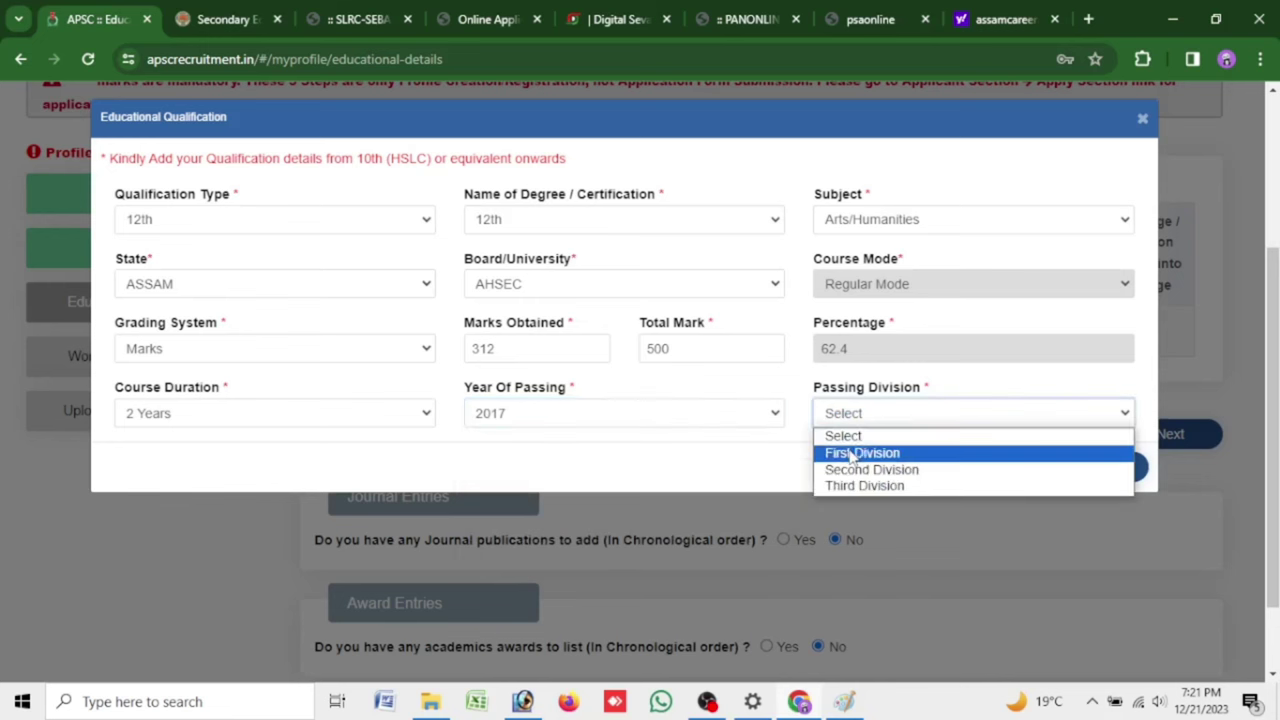
click(855, 455)
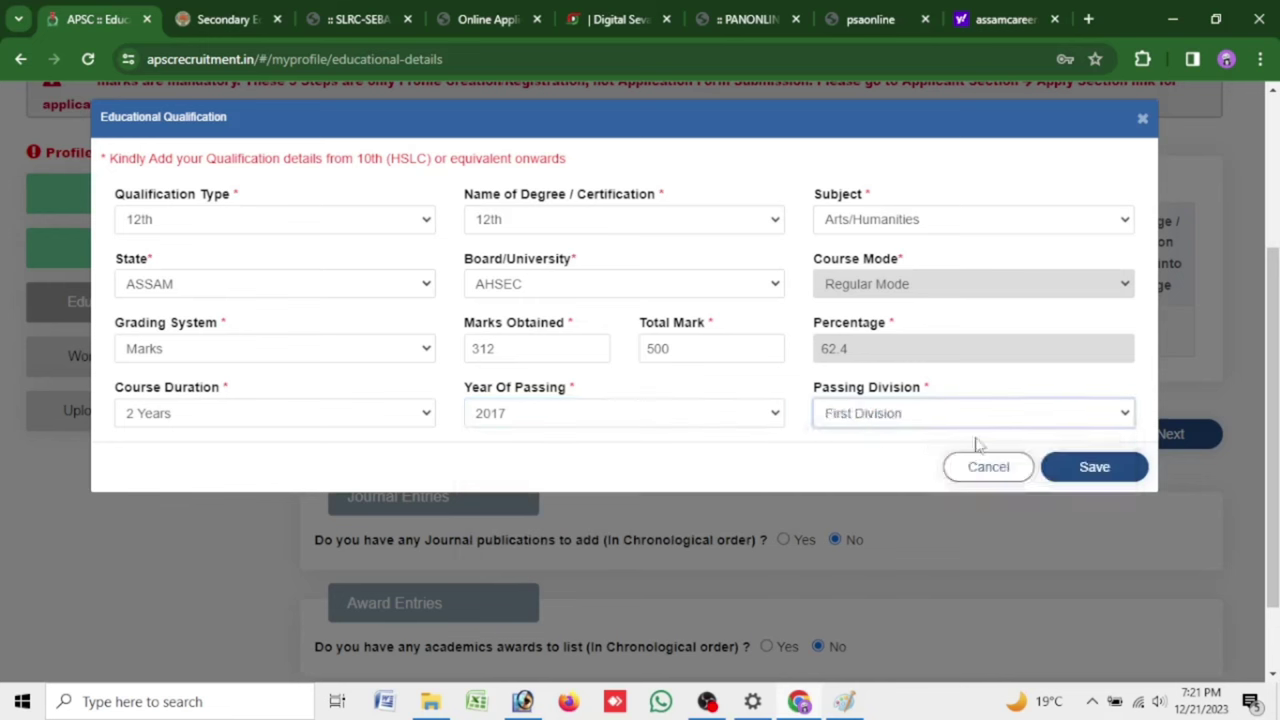
click(1095, 470)
click(814, 228)
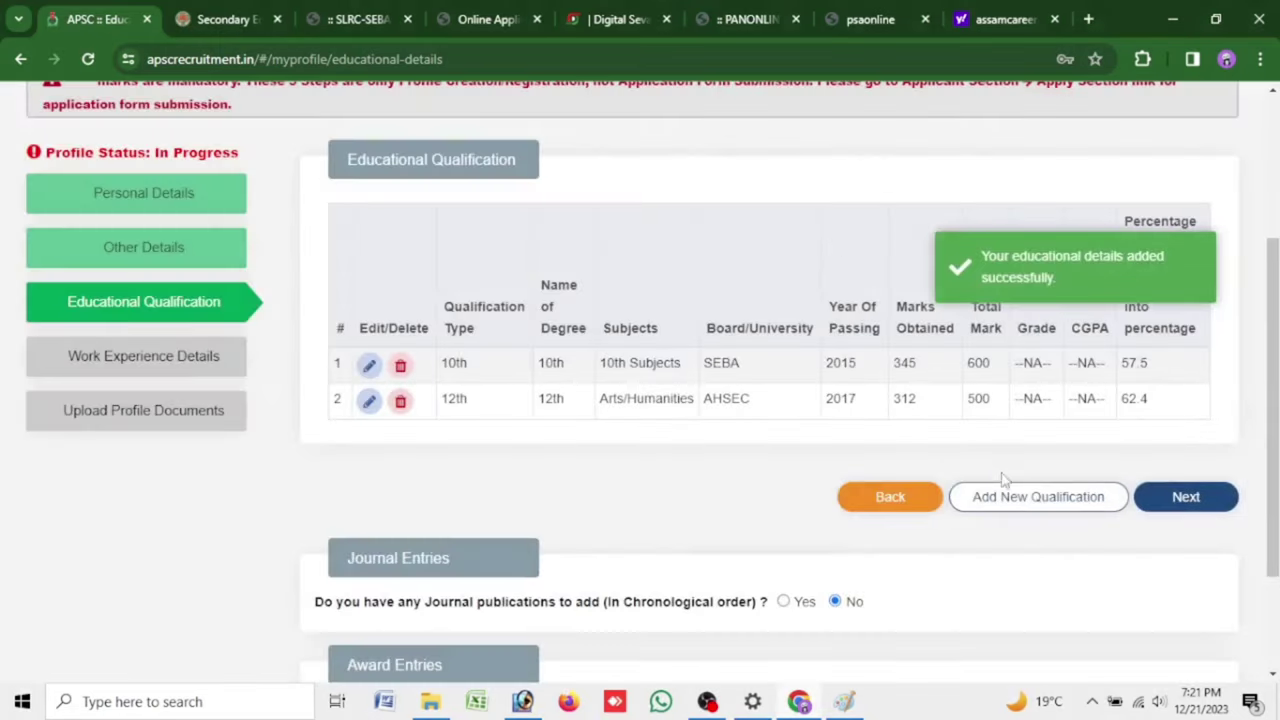
click(1004, 494)
Set the new qualification to Graduation, Bachelor of Arts(BA), and choose its grading system
click(212, 230)
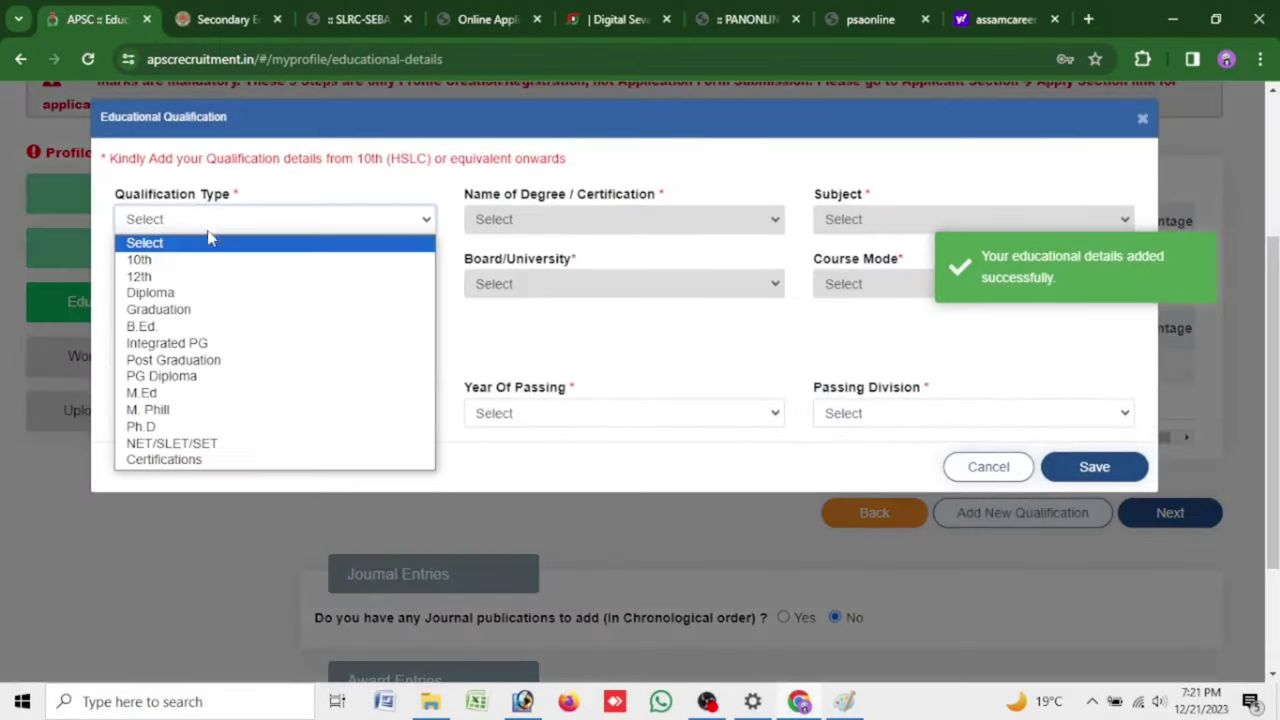
click(228, 306)
click(577, 222)
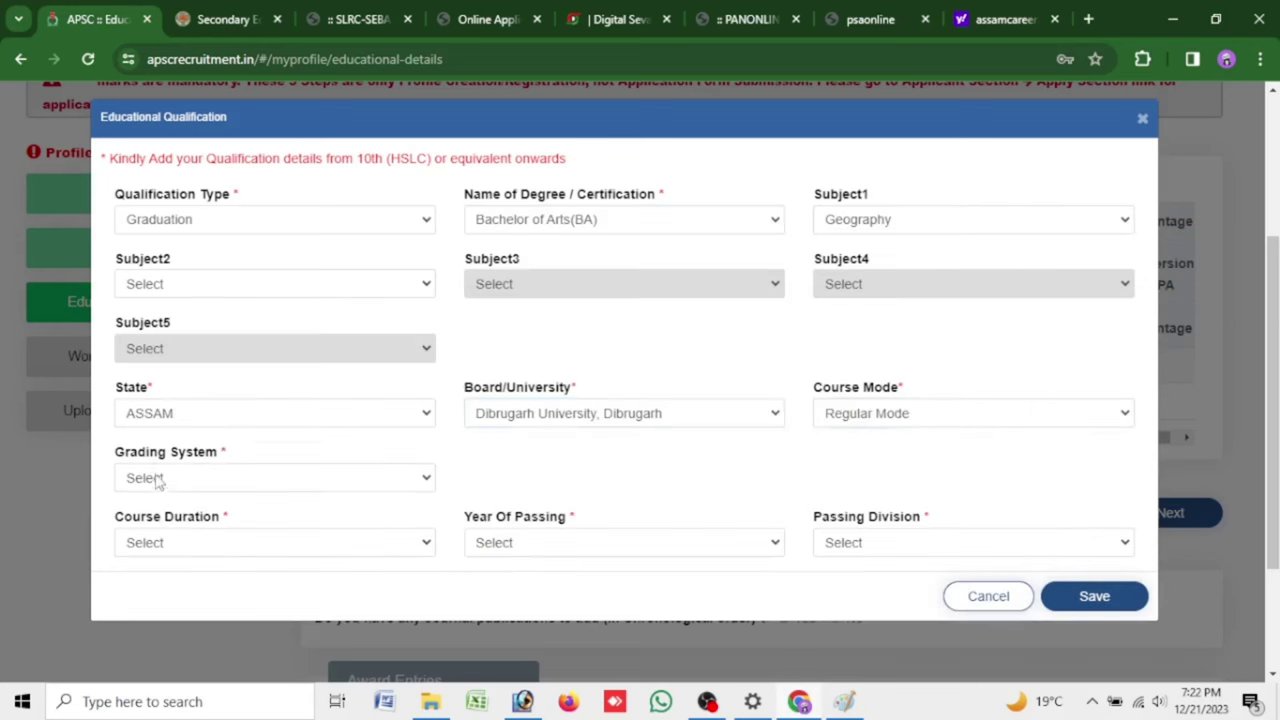
click(160, 480)
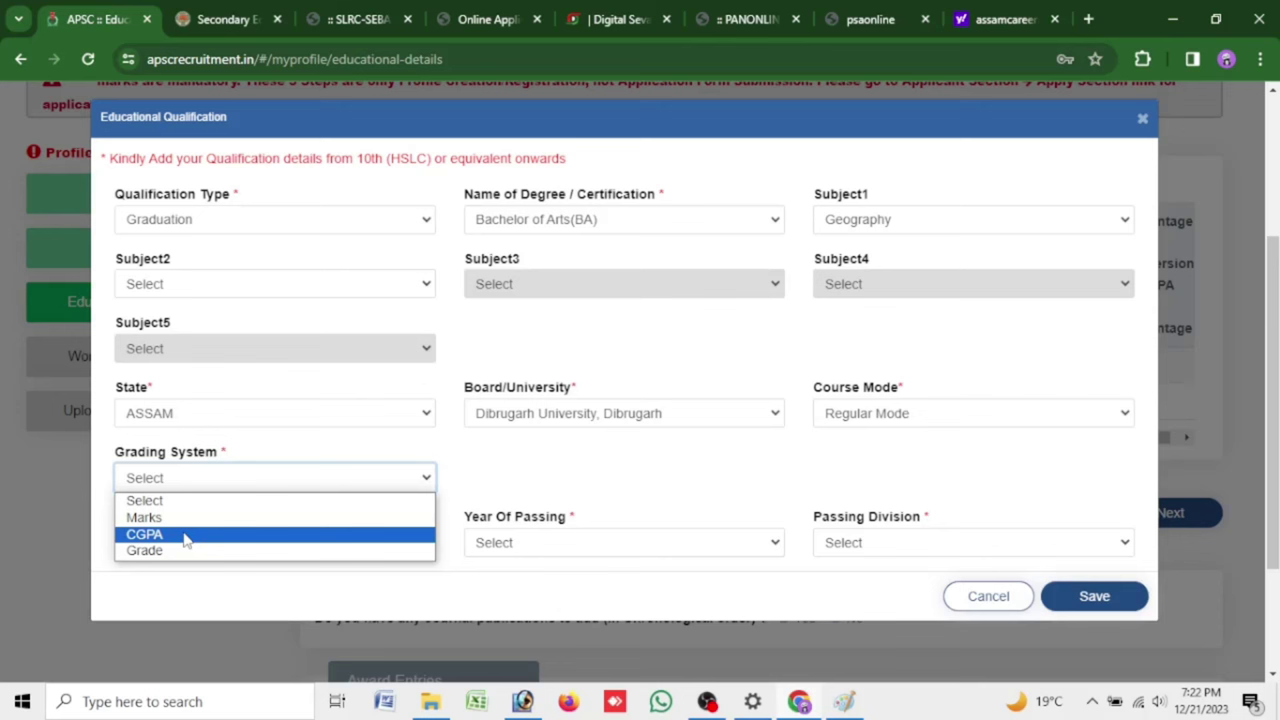
click(185, 517)
click(527, 478)
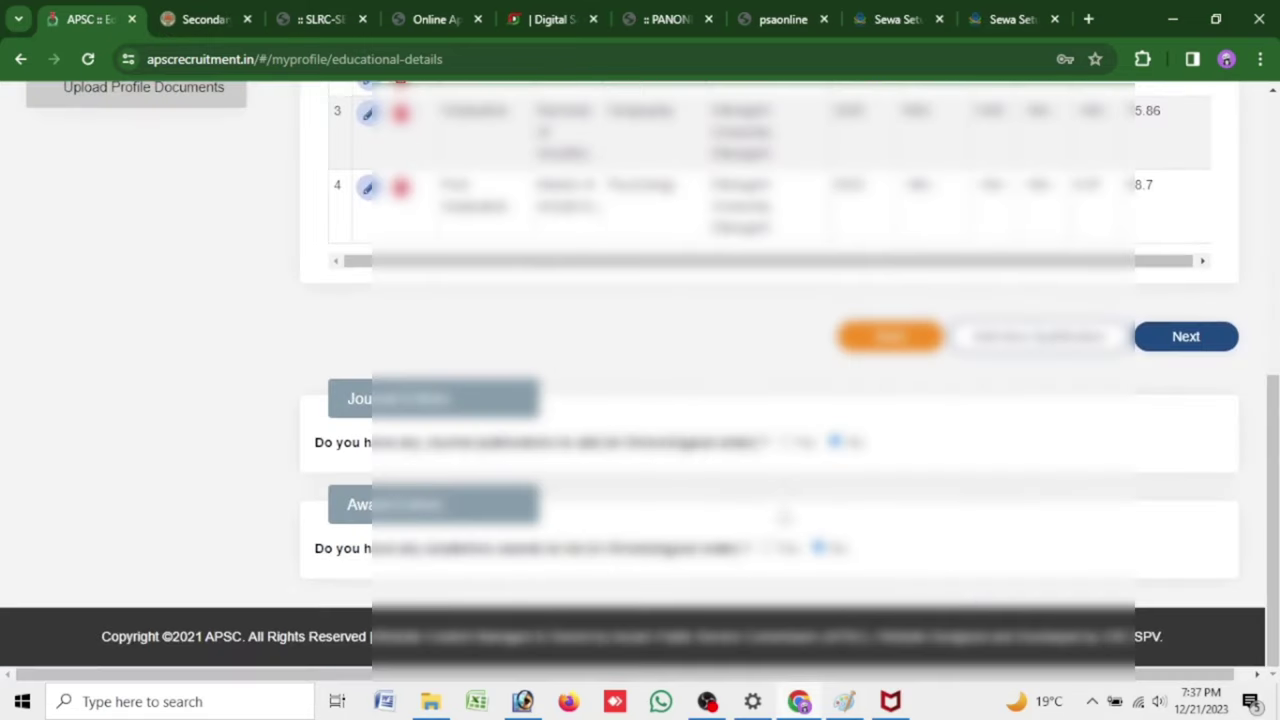
Answer No to work experience, confirm, and continue to the Upload Documents list of certificates
click(1213, 344)
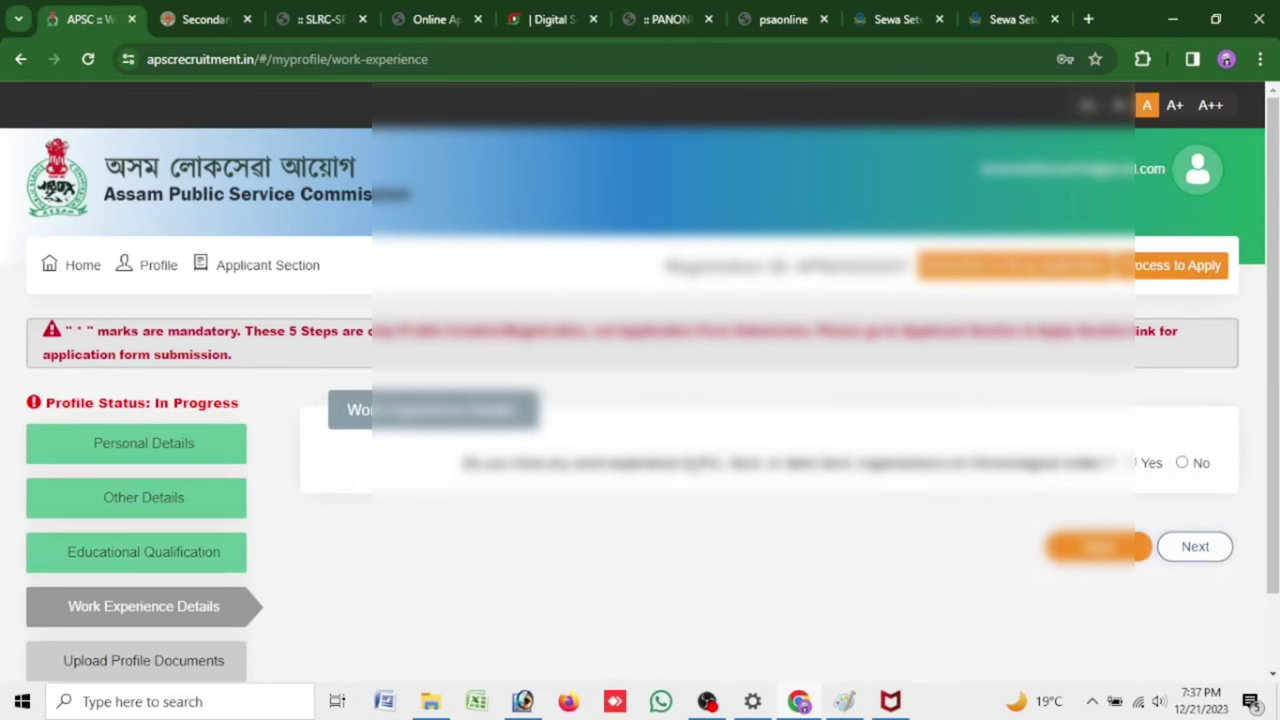
click(1182, 463)
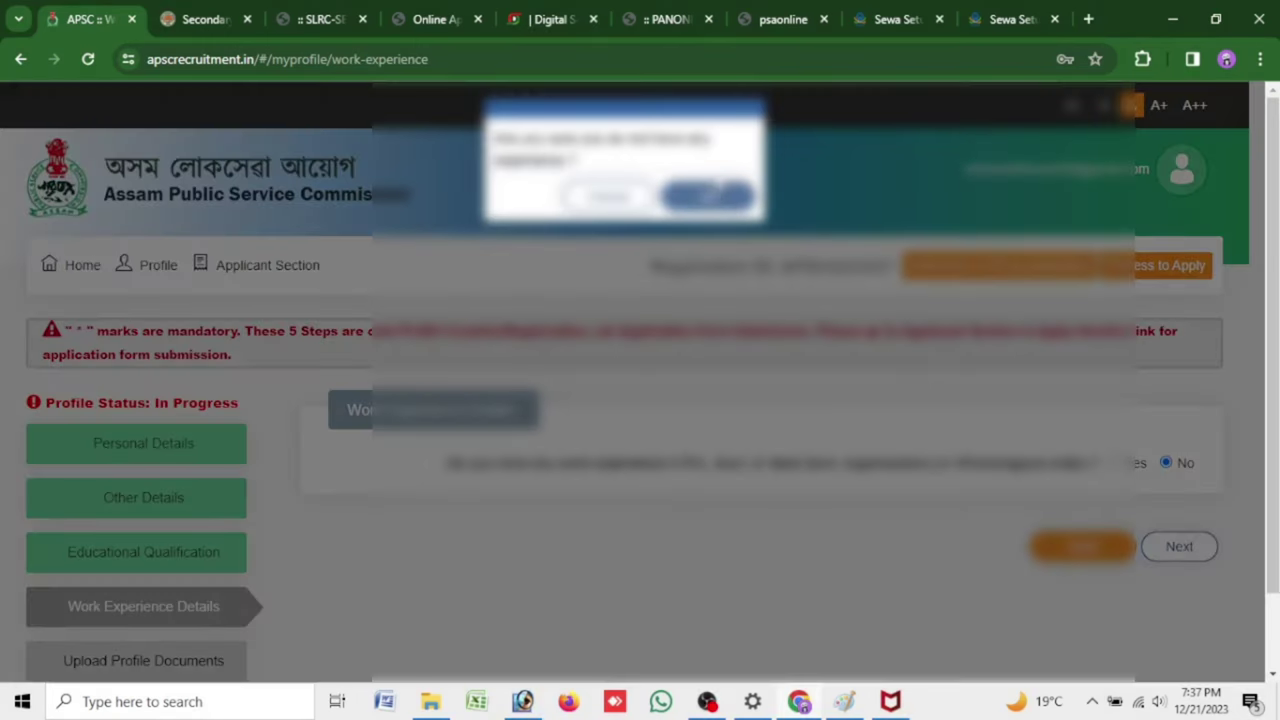
click(707, 194)
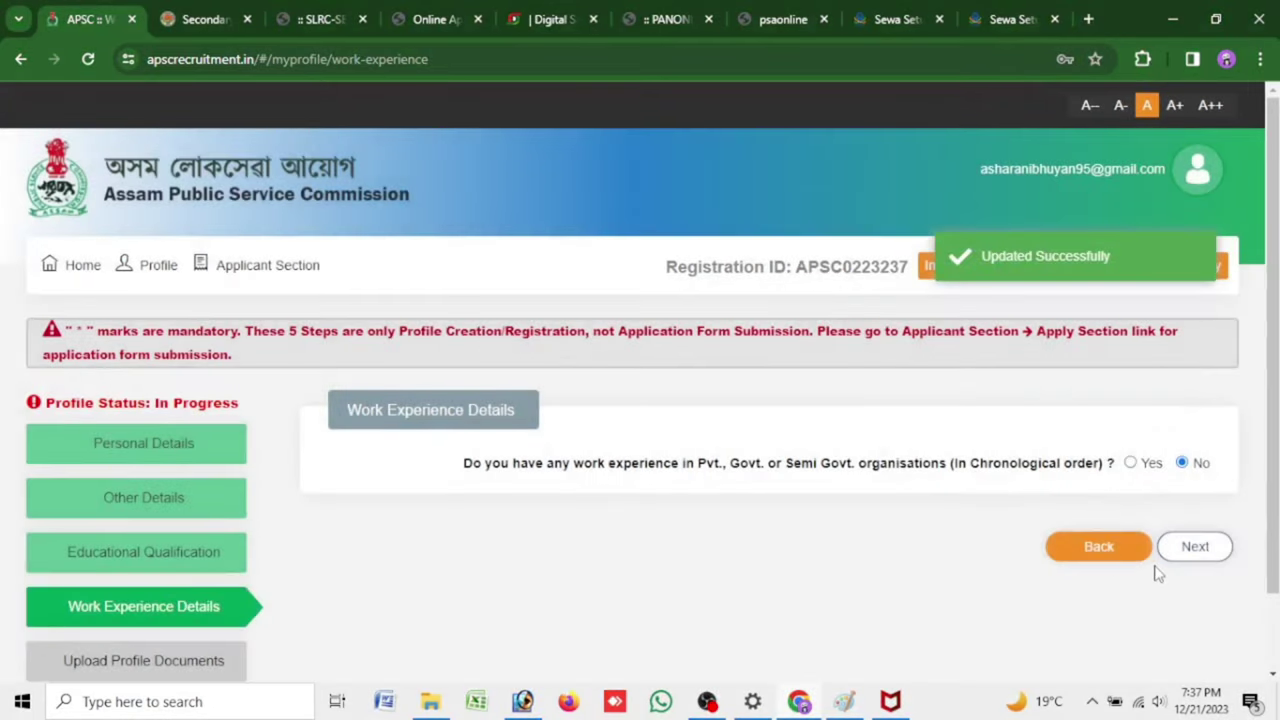
click(1190, 547)
scroll(1098, 534, down, 2)
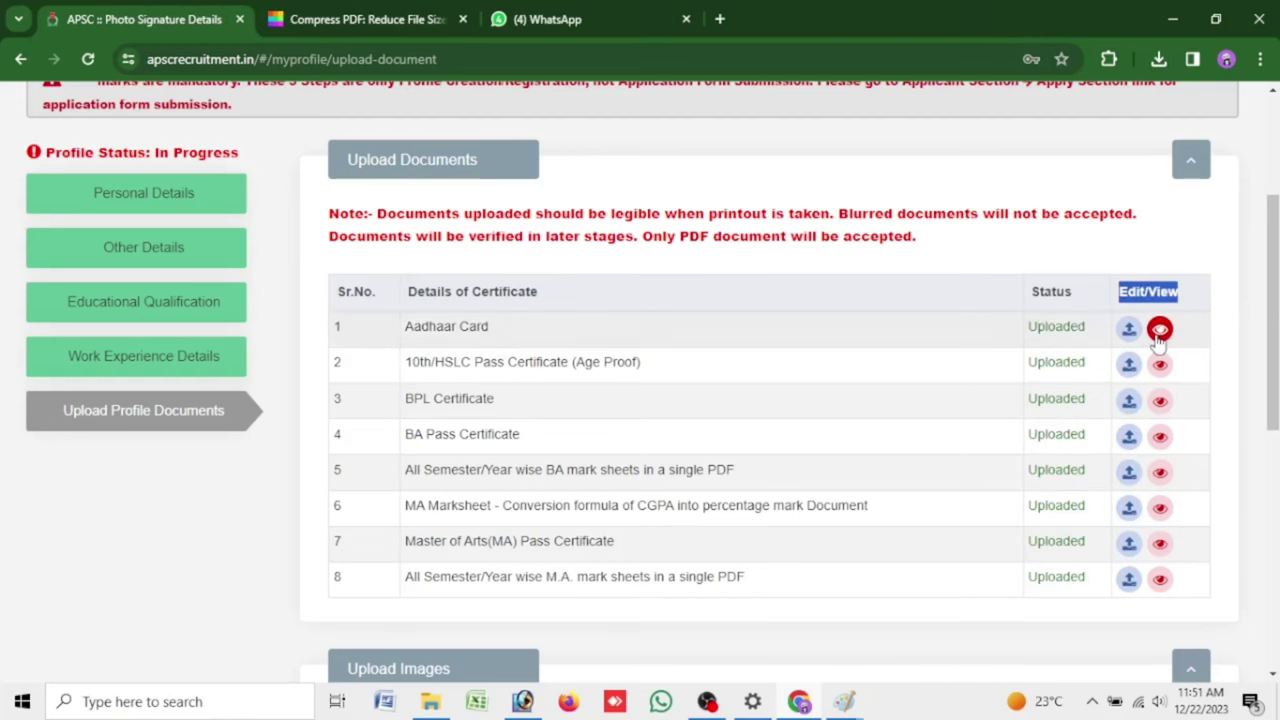
Preview the uploaded Aadhaar Card and close the preview
click(1158, 328)
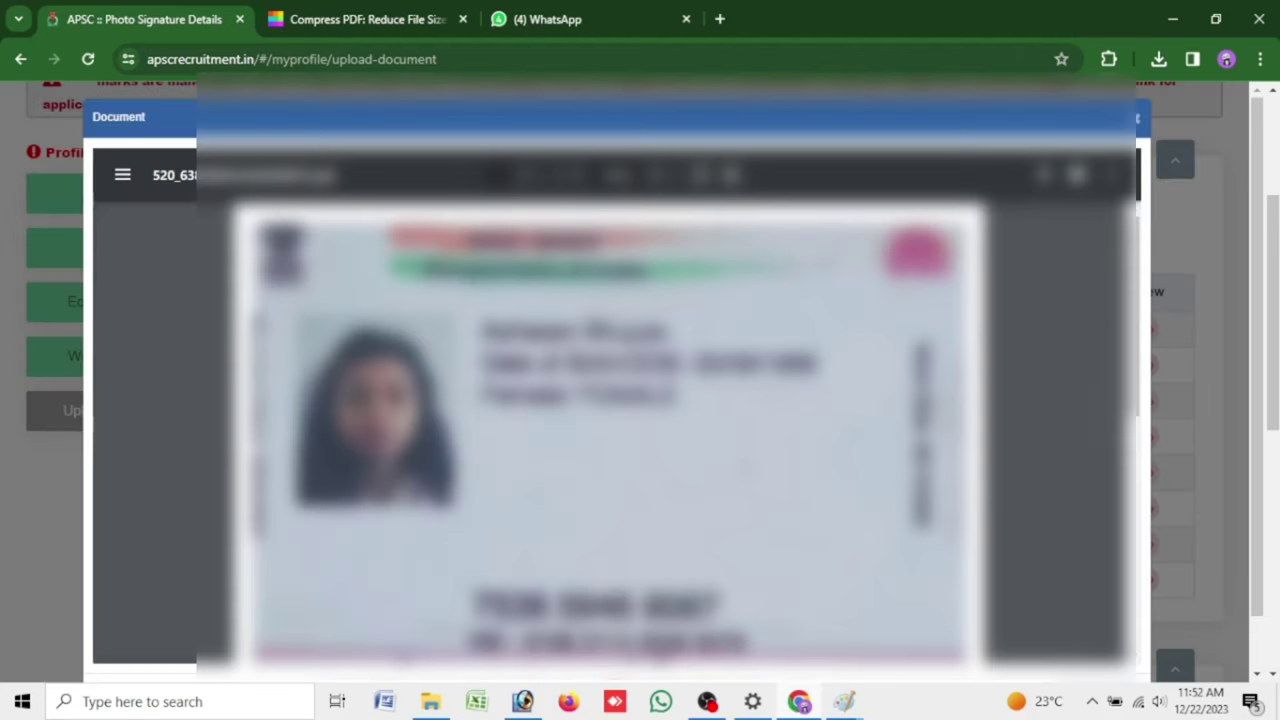
scroll(610, 430, down, 5)
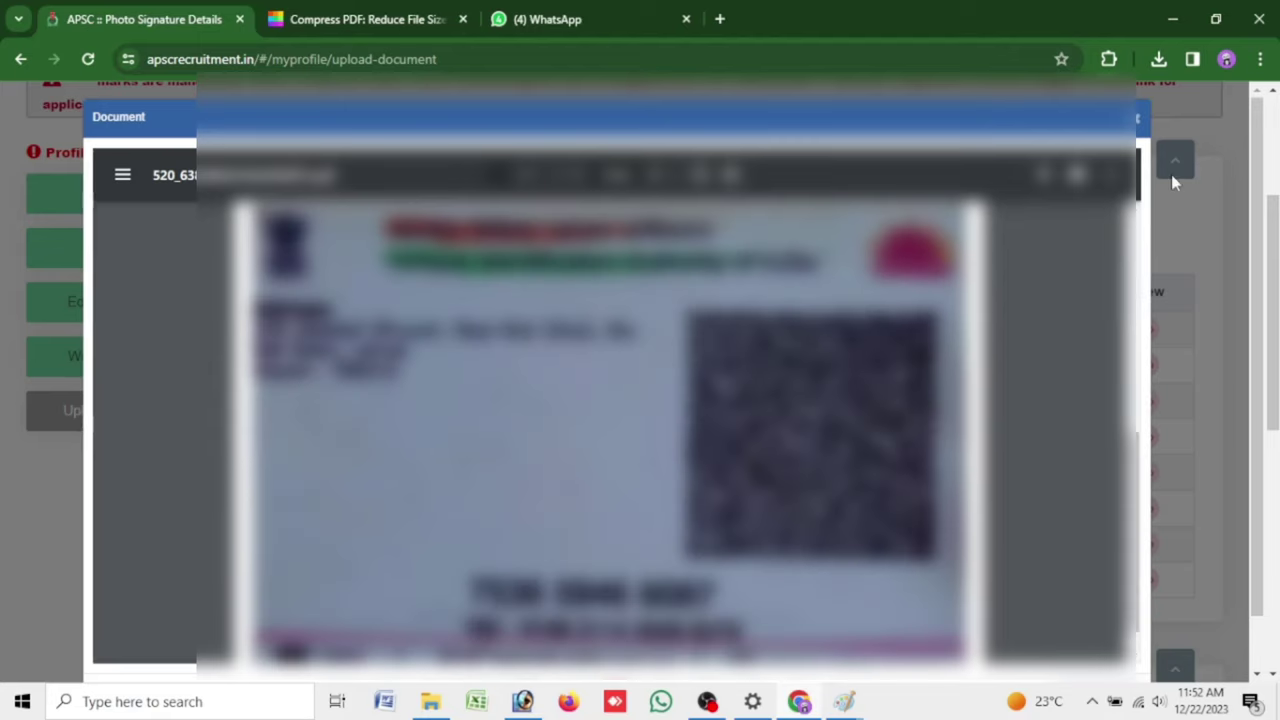
click(1138, 121)
Save the uploaded applicant photograph and signature and confirm
scroll(1144, 148, down, 5)
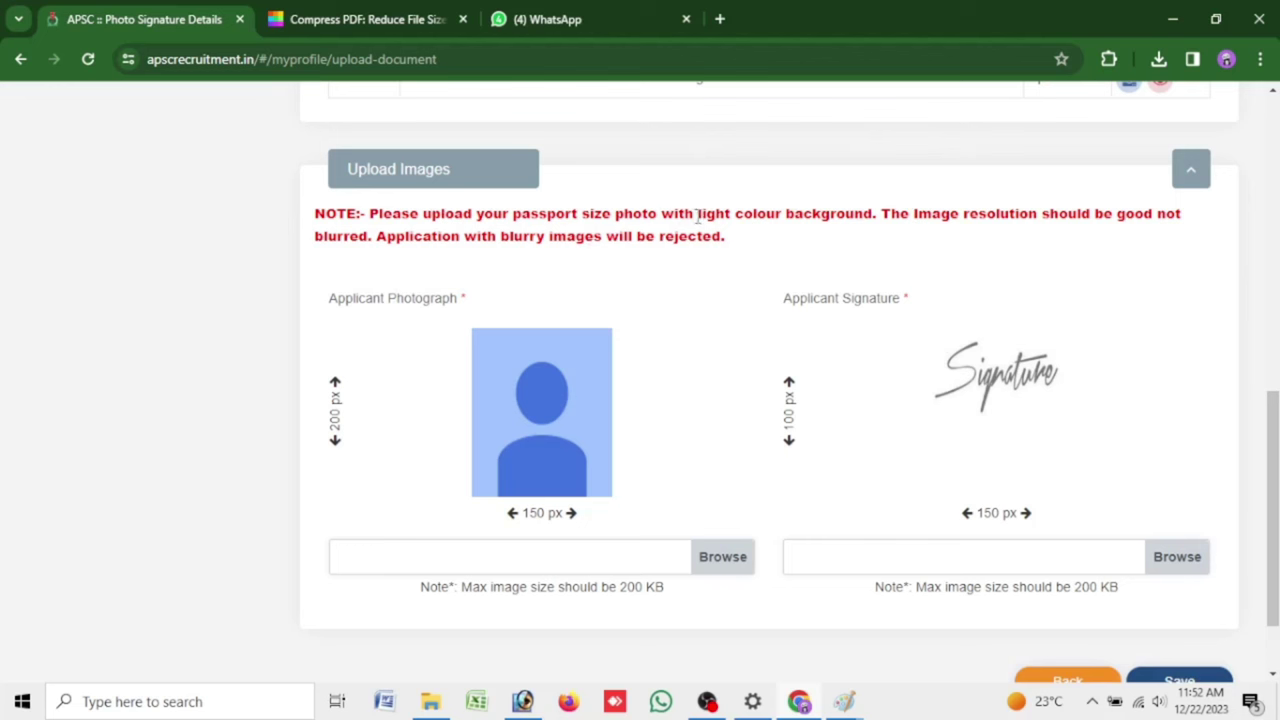
drag(697, 213, 826, 214)
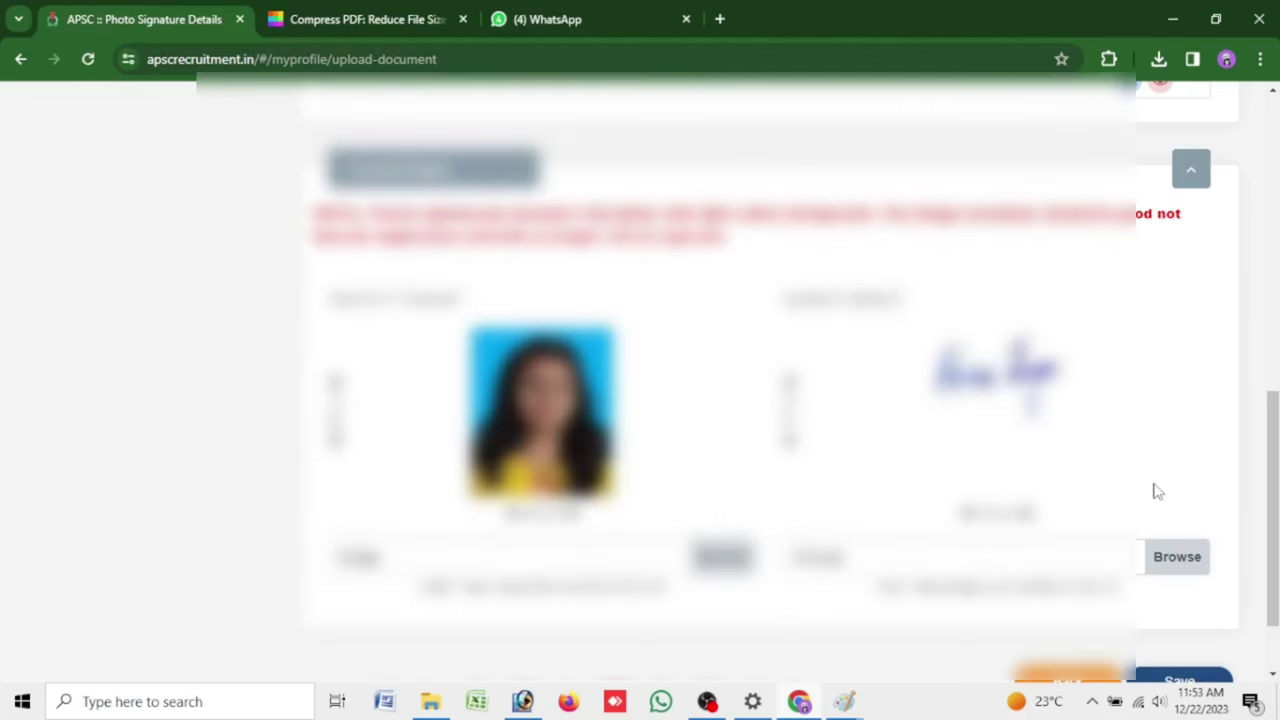
scroll(1157, 491, down, 1)
click(1192, 578)
click(822, 234)
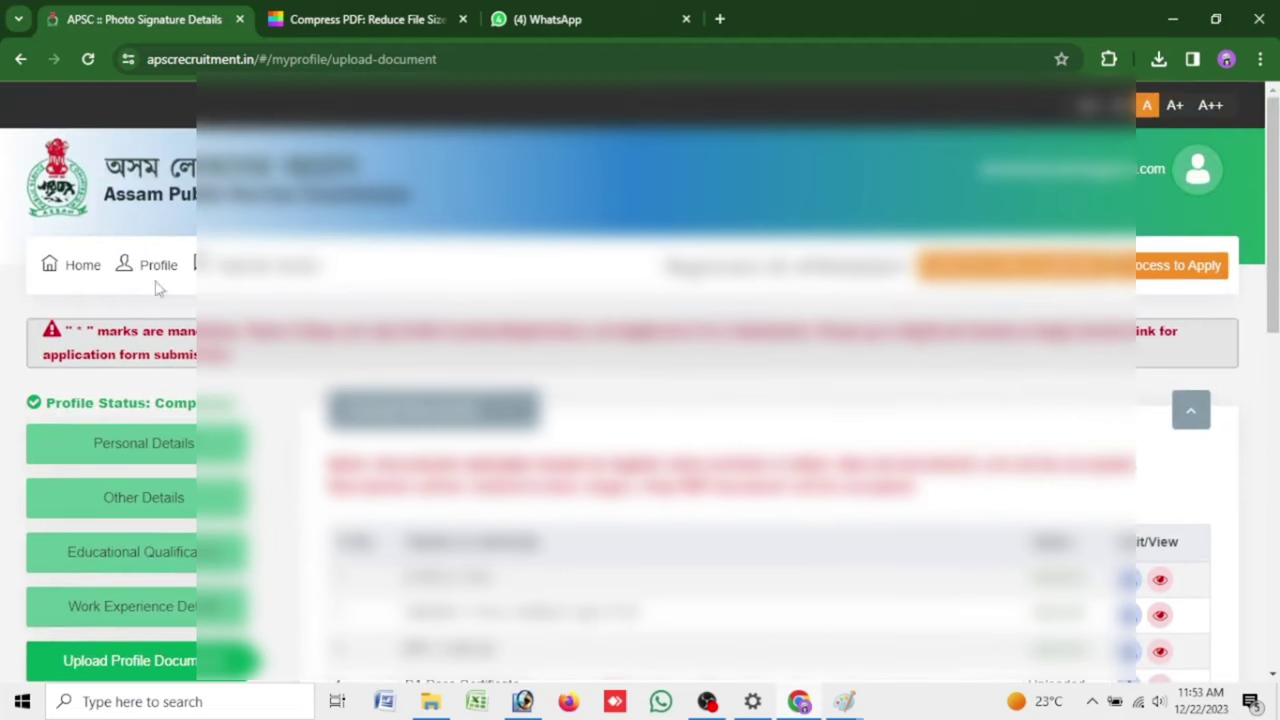
Open Profile > View Profile and look through the complete candidate profile
click(160, 266)
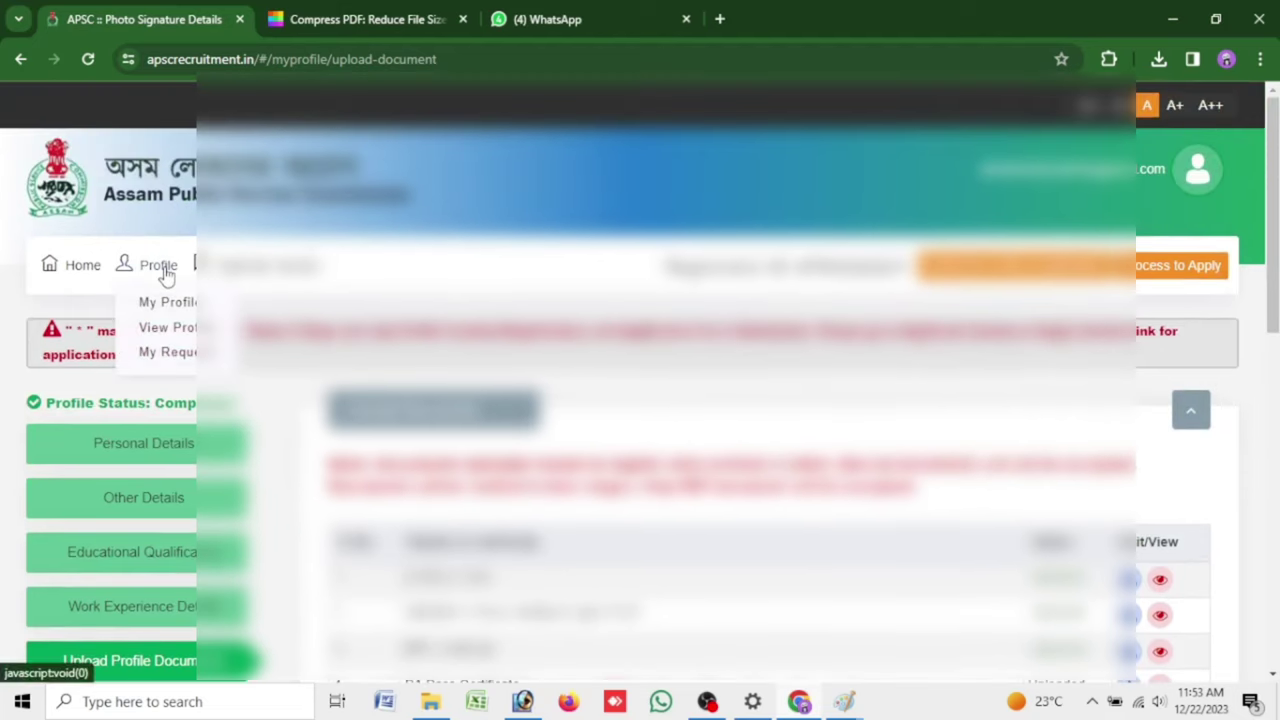
click(168, 310)
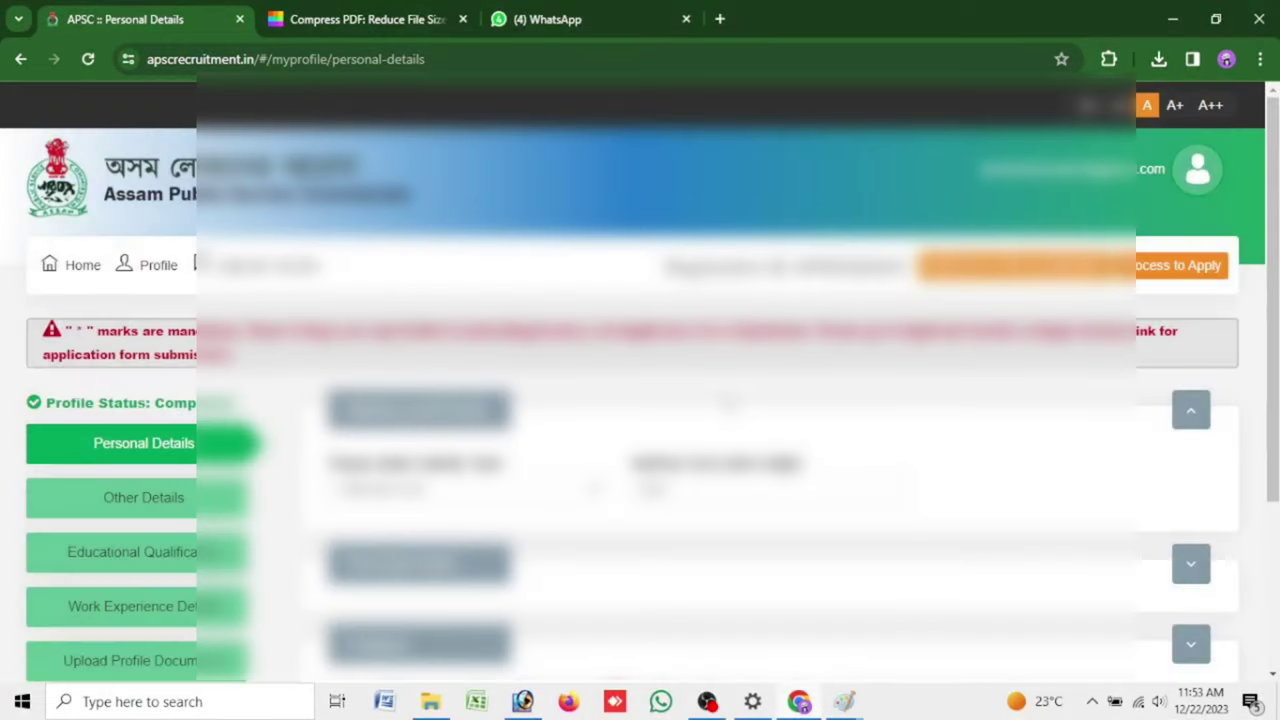
scroll(727, 404, down, 2)
scroll(727, 404, up, 2)
click(152, 266)
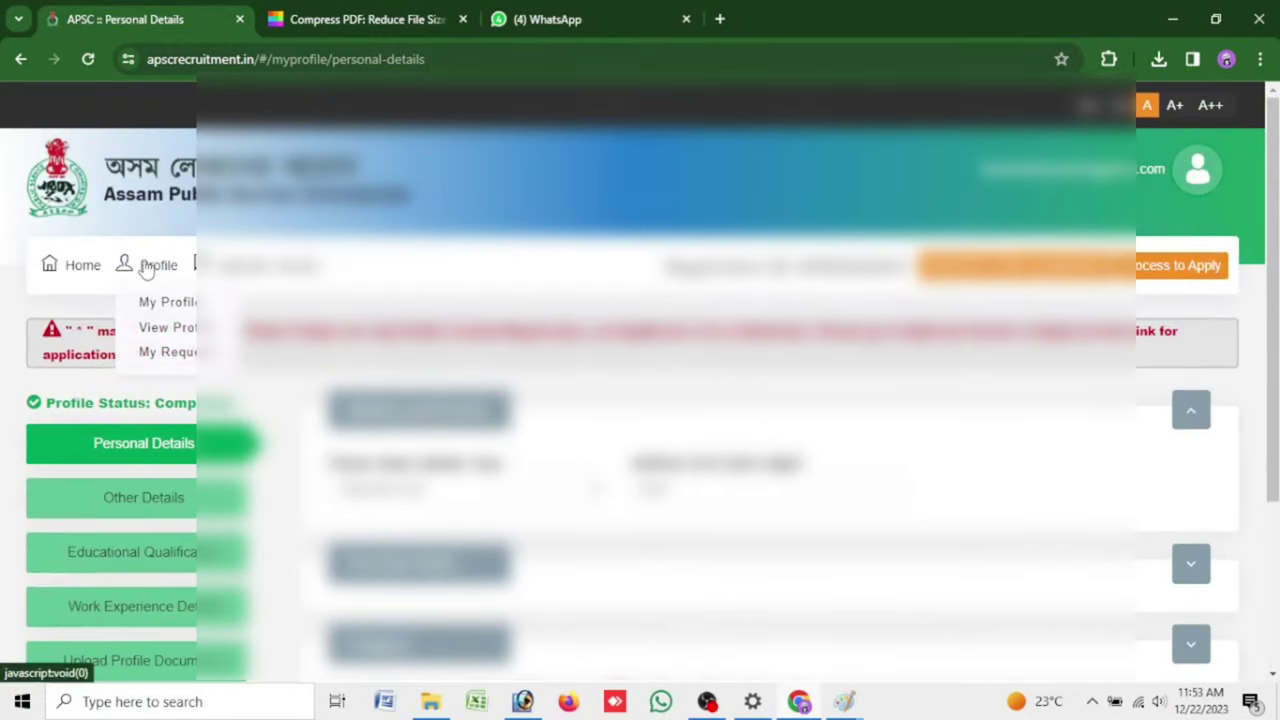
click(160, 336)
scroll(640, 400, down, 3)
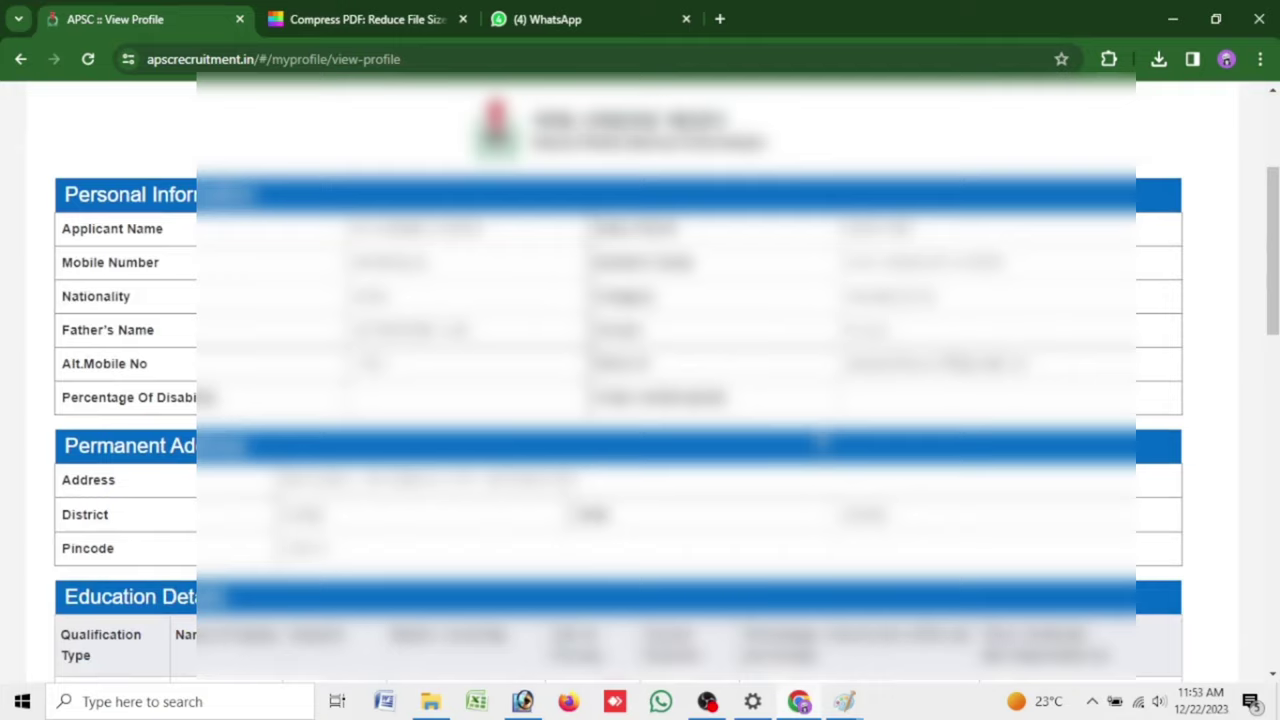
scroll(640, 400, down, 15)
scroll(640, 400, up, 13)
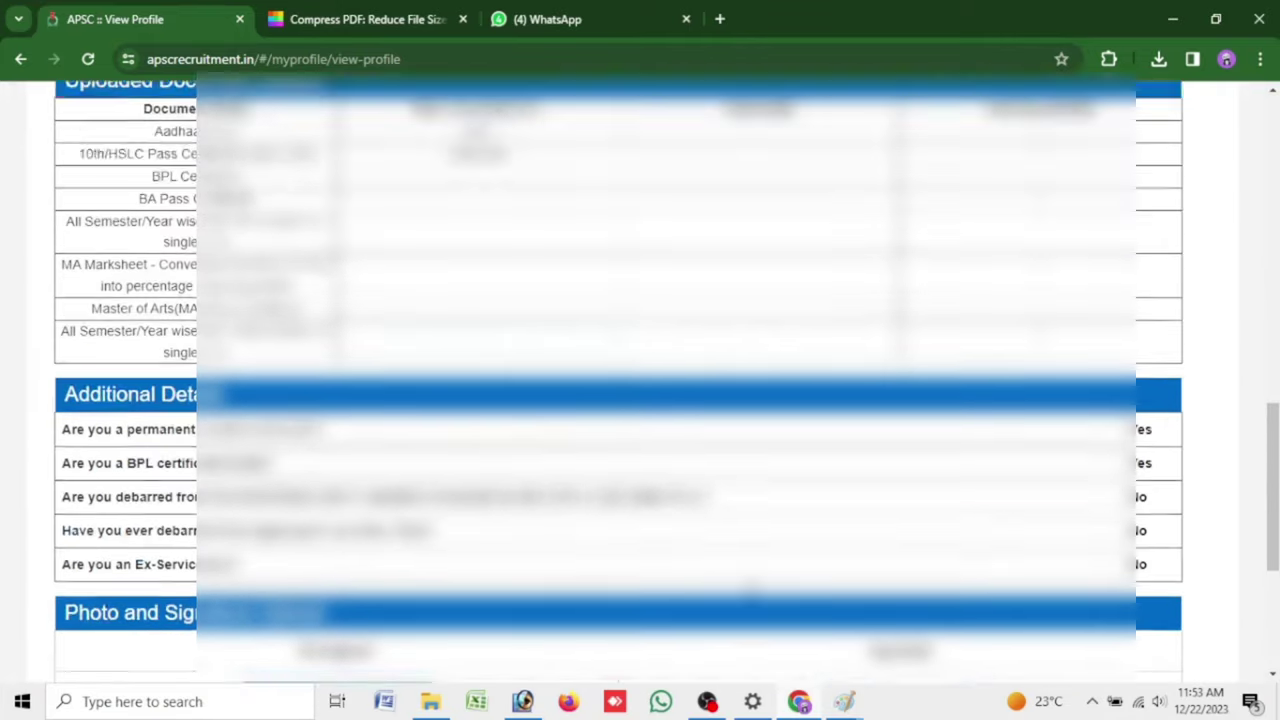
scroll(640, 400, down, 13)
Print the profile page and save it as a PDF file
click(1165, 592)
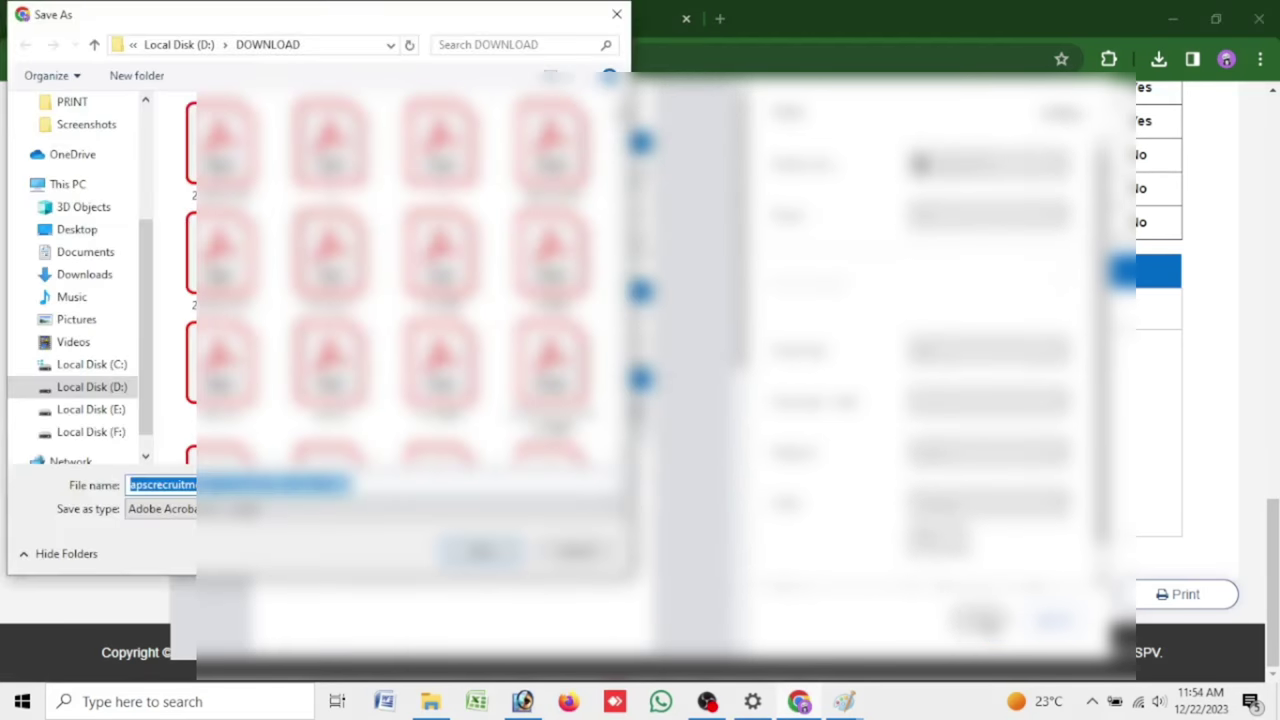
key(Return)
scroll(640, 380, up, 5)
scroll(640, 380, up, 10)
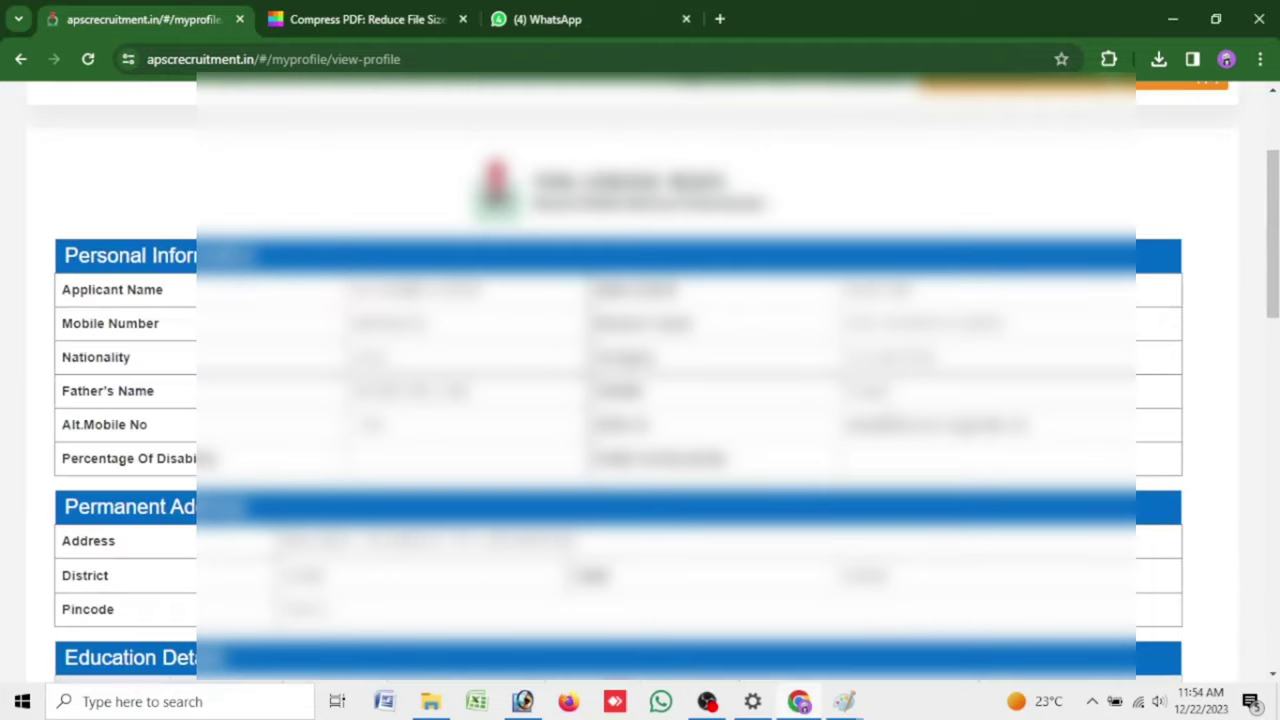
mouse_move(177, 290)
mouse_move(288, 266)
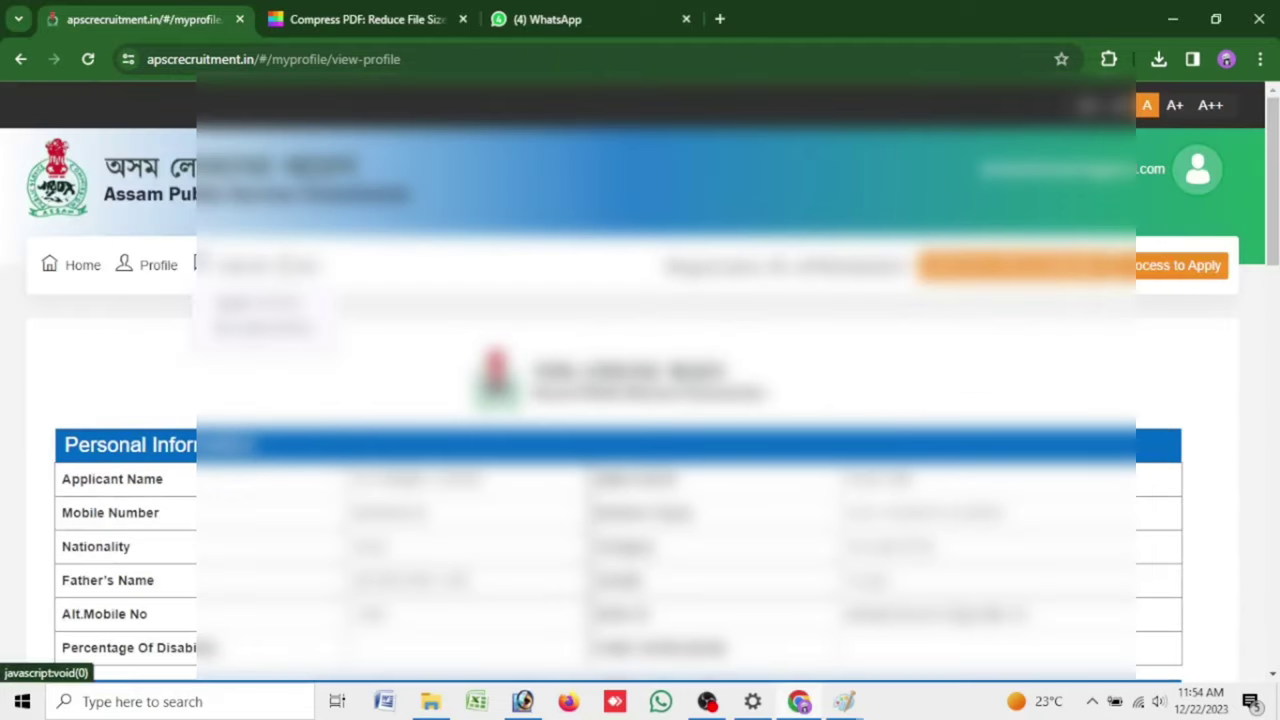